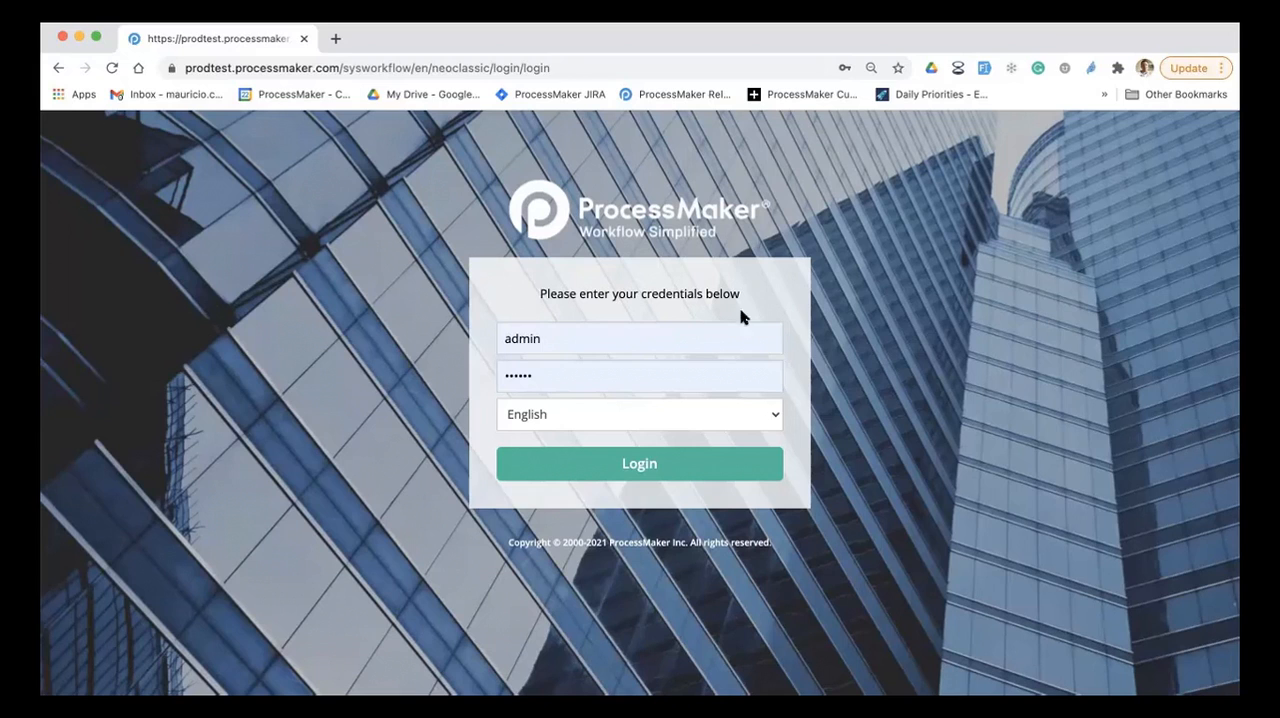
Step: Log in with the prefilled credentials and view the In Progress, Completed, Supervising and Started by Me case lists
{"action": "left_click", "coordinate": [641, 466]}
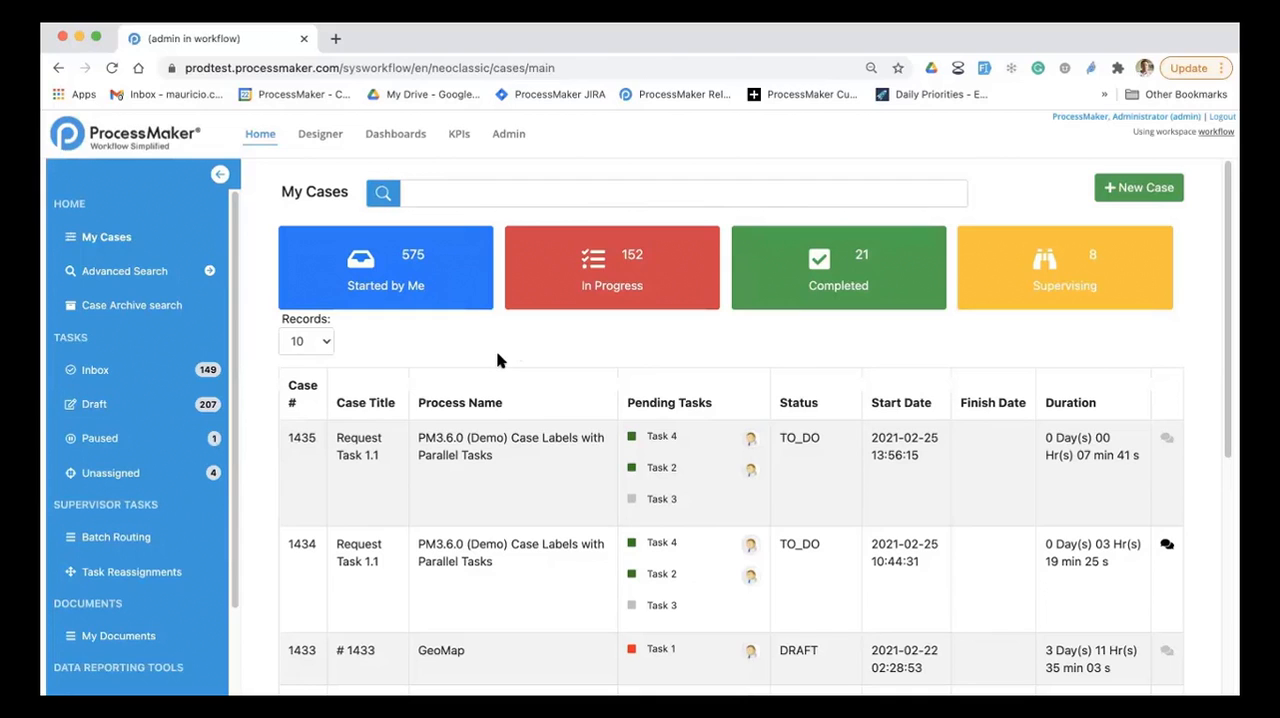
{"action": "left_click", "coordinate": [636, 298]}
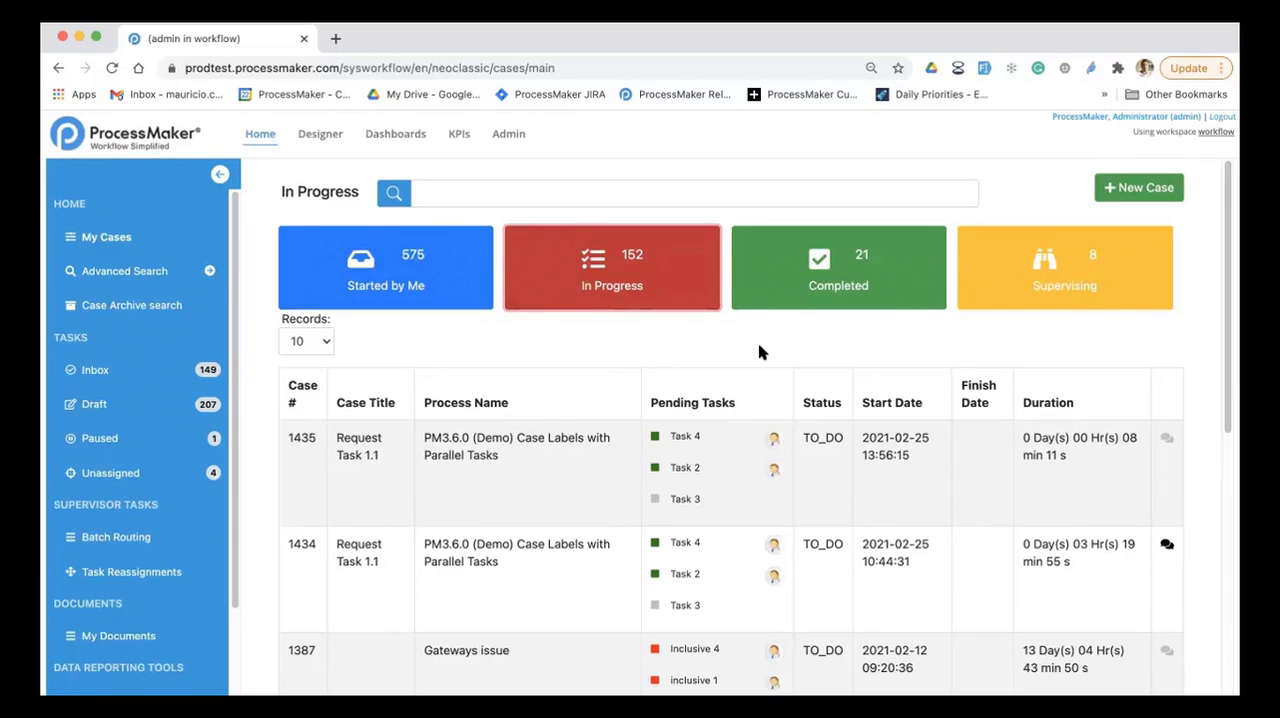
{"action": "left_click", "coordinate": [849, 300]}
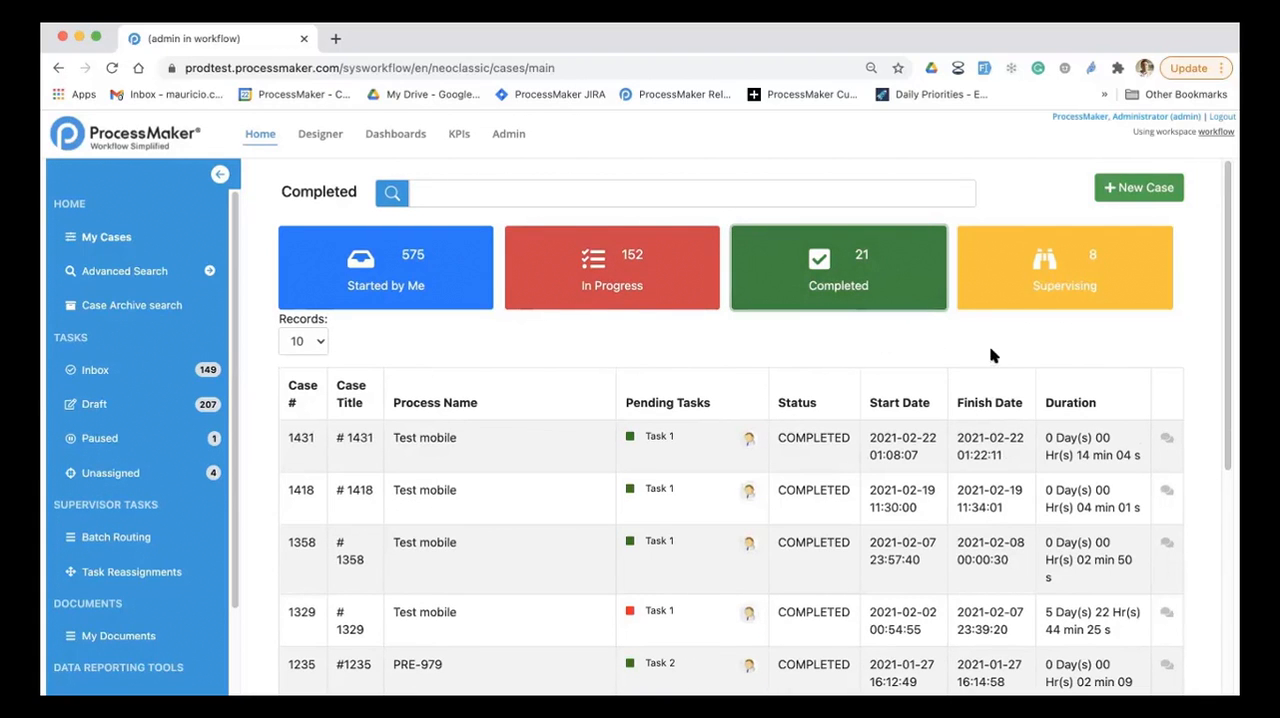
{"action": "left_click", "coordinate": [1038, 297]}
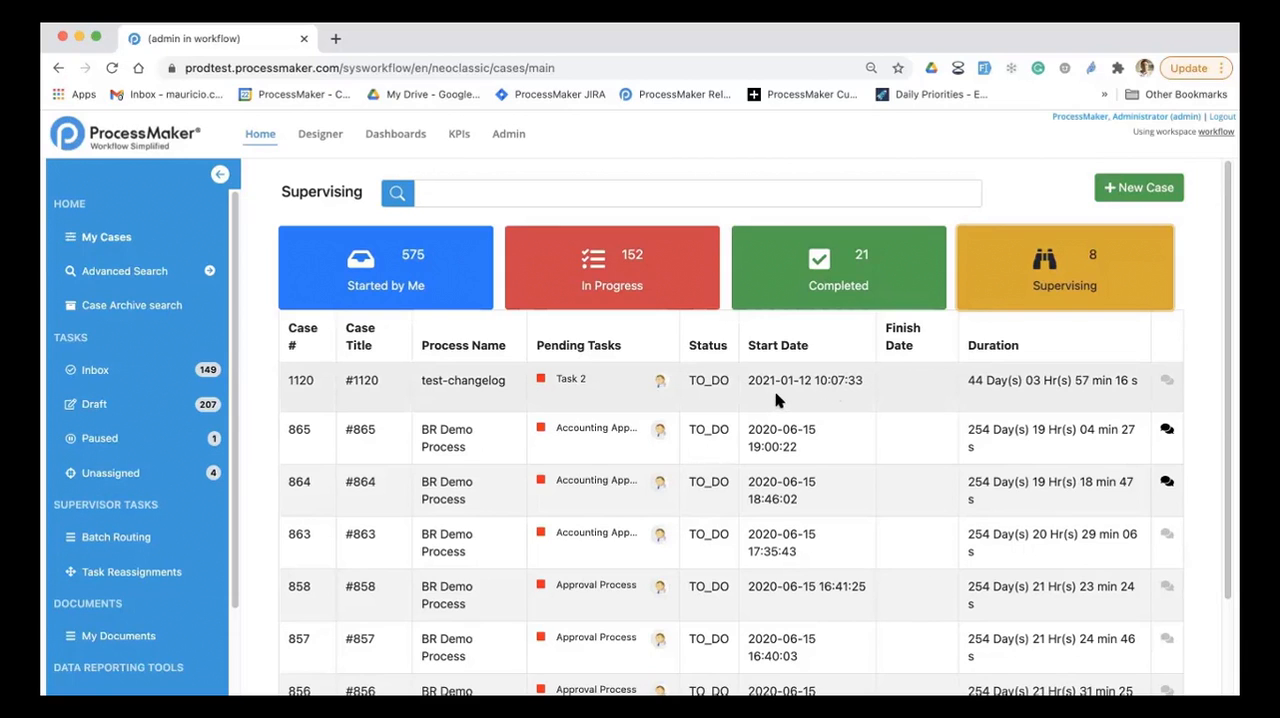
{"action": "left_click", "coordinate": [415, 286]}
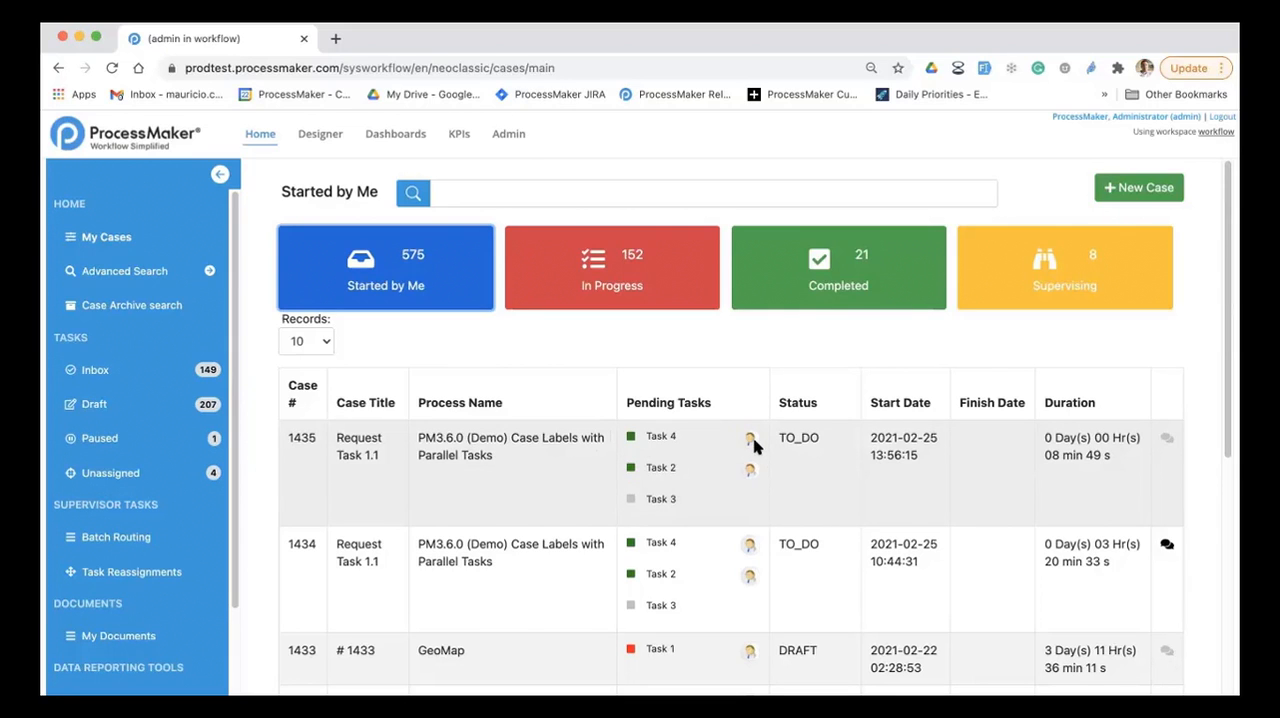
Step: Examine the Started by Me list down to its last row, including the assigned user's details for the pending tasks
{"action": "mouse_move", "coordinate": [751, 440]}
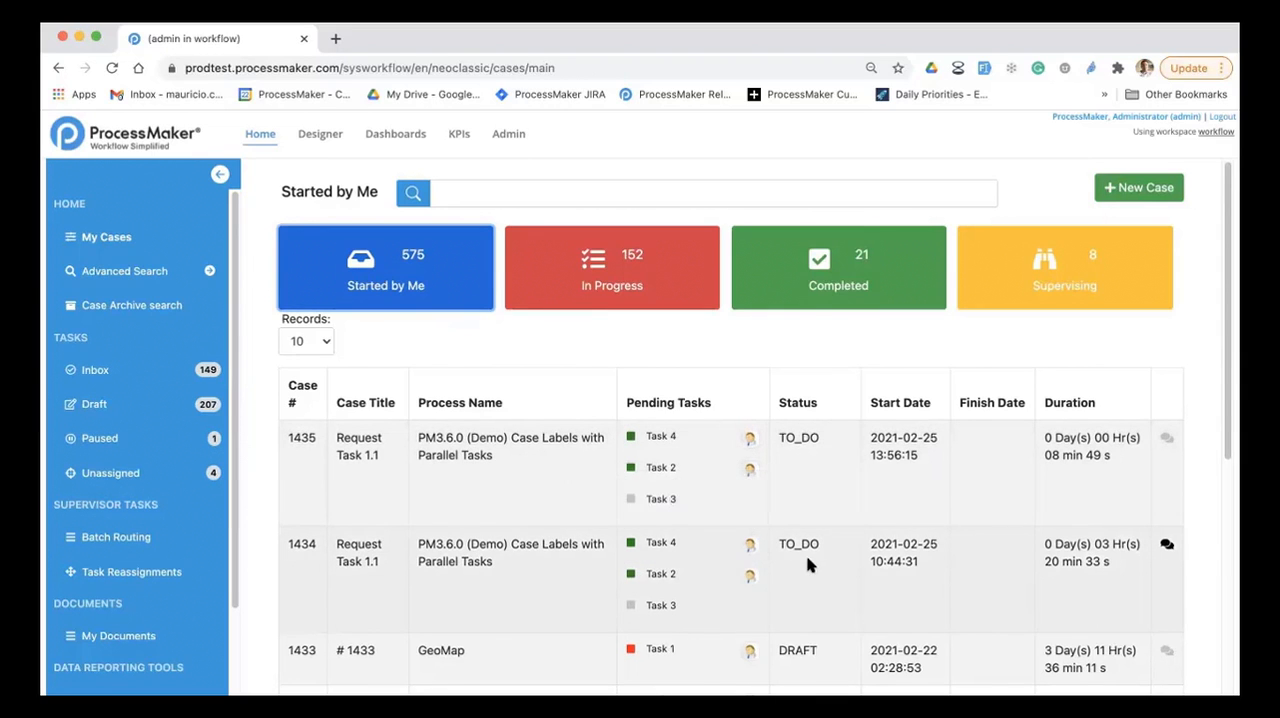
{"action": "scroll", "coordinate": [810, 560], "scroll_direction": "down", "scroll_amount": 1}
{"action": "scroll", "coordinate": [812, 550], "scroll_direction": "down", "scroll_amount": 5}
{"action": "mouse_move", "coordinate": [745, 520]}
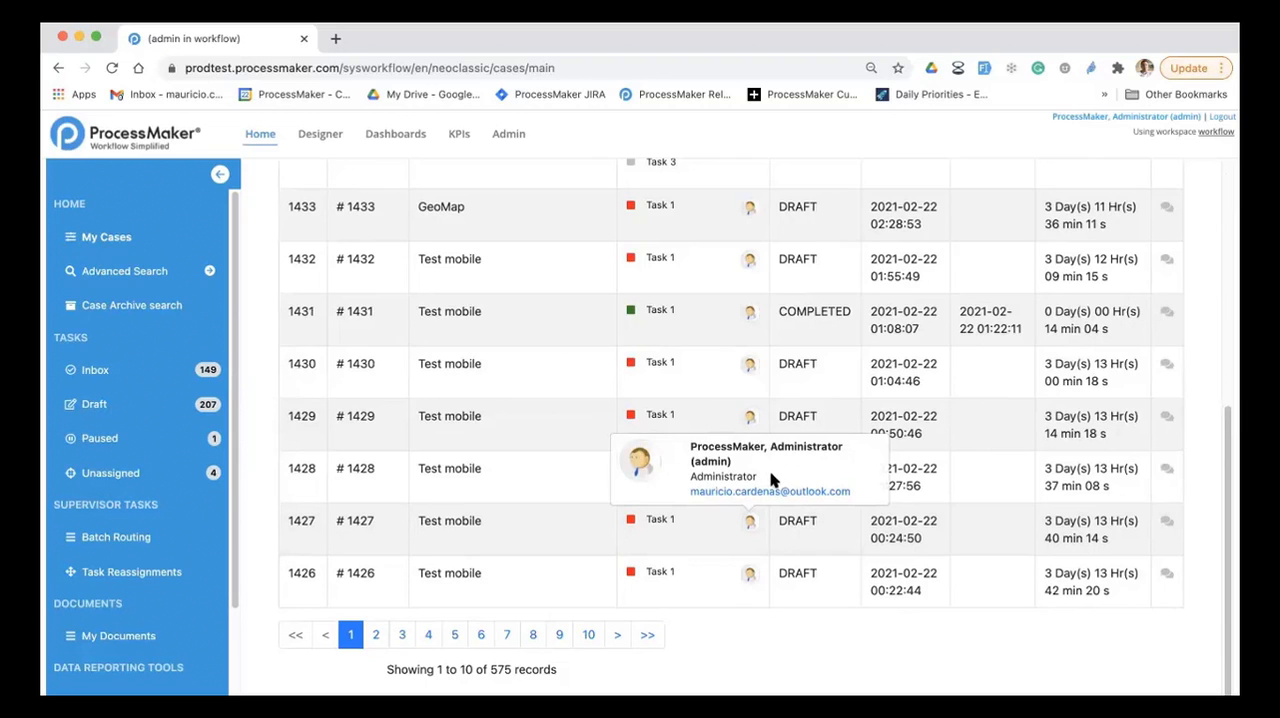
Step: Post "Comment" on case 1434 with Screen Shot 2021-02-25 at 9.17.05 AM.png and Screen Shot 2021-02-25 at 9.16.43 AM.png attached
{"action": "scroll", "coordinate": [834, 320], "scroll_direction": "up", "scroll_amount": 4}
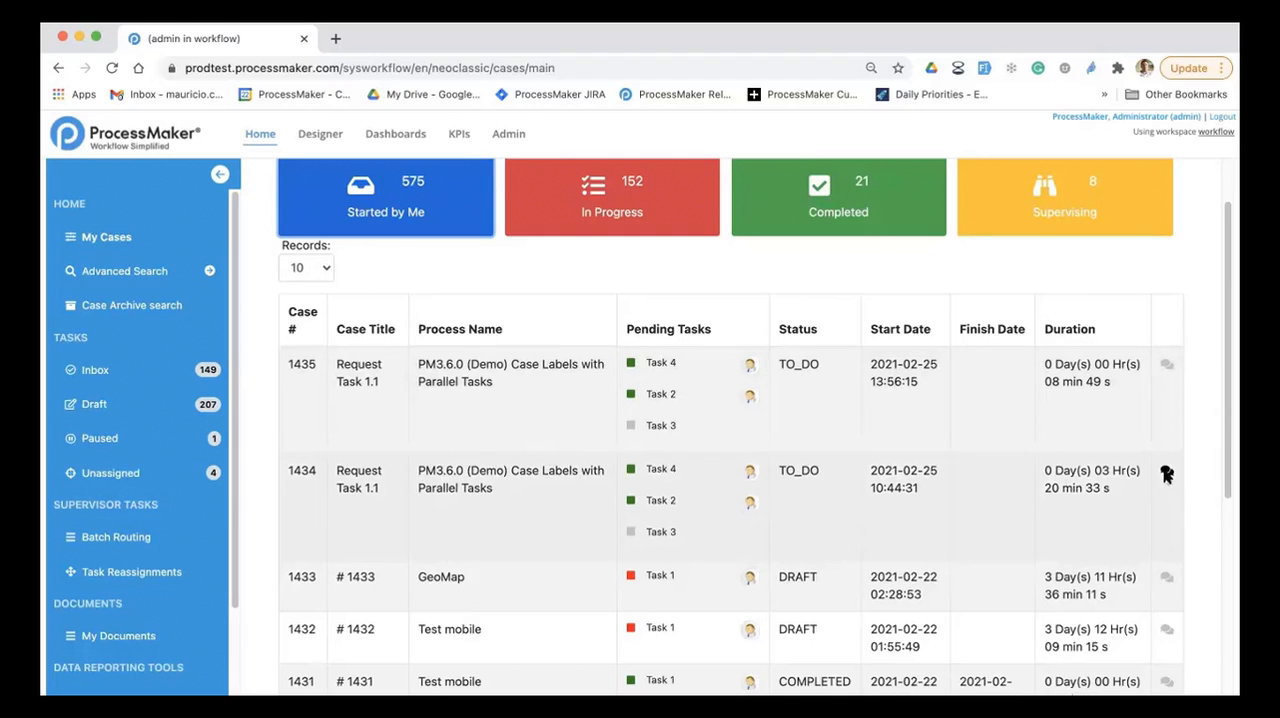
{"action": "left_click", "coordinate": [1166, 474]}
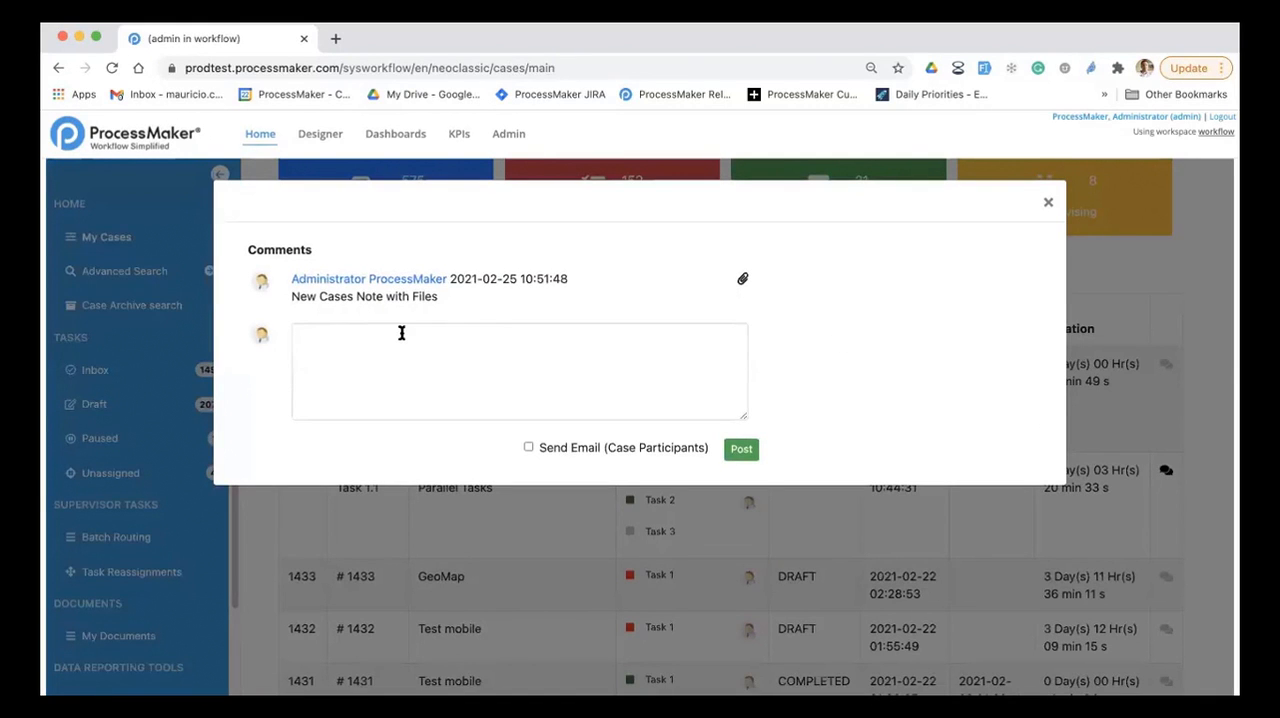
{"action": "left_click", "coordinate": [401, 333]}
{"action": "type", "text": "Comment"}
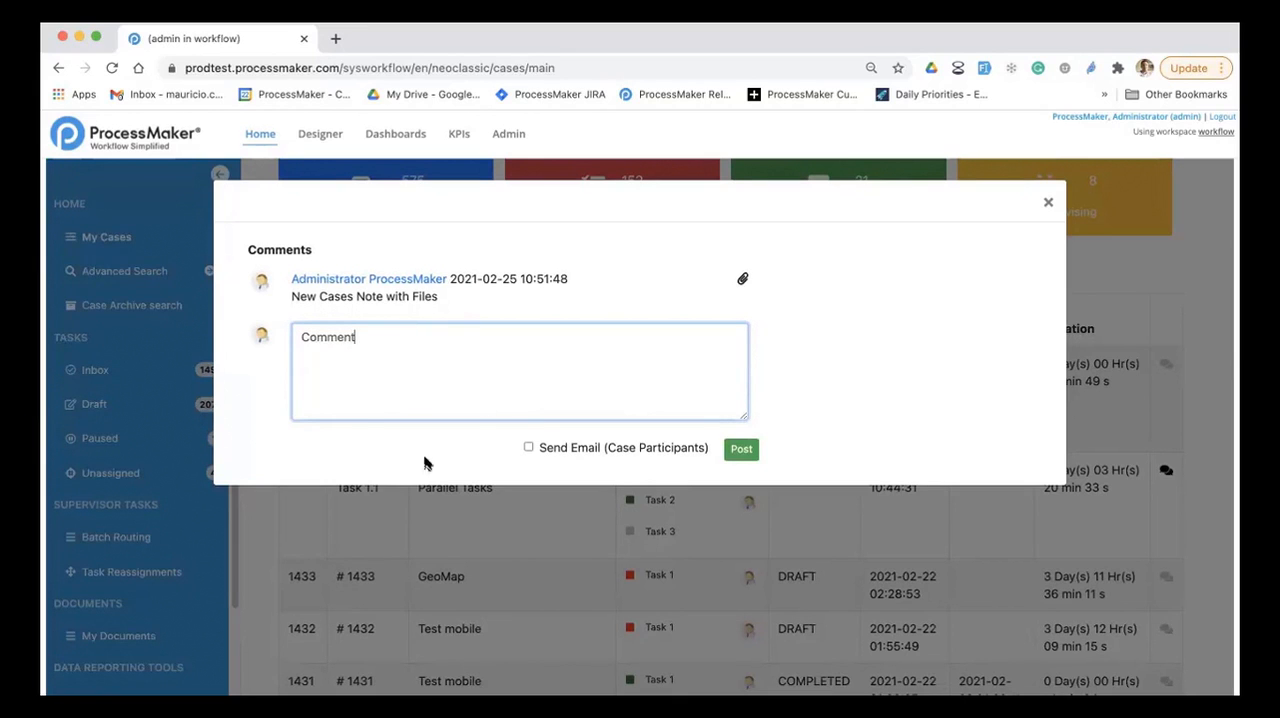
{"action": "key", "text": "super+Tab"}
{"action": "left_click_drag", "start_coordinate": [923, 323], "coordinate": [511, 352]}
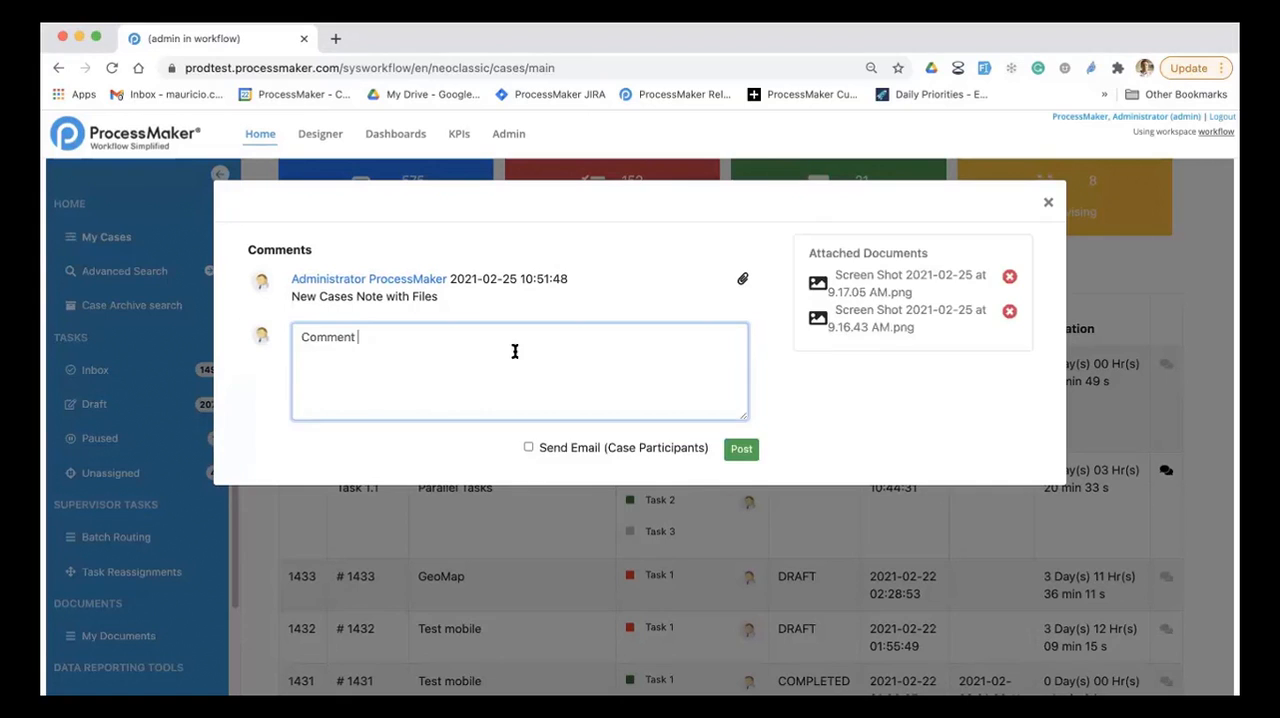
{"action": "left_click", "coordinate": [737, 449]}
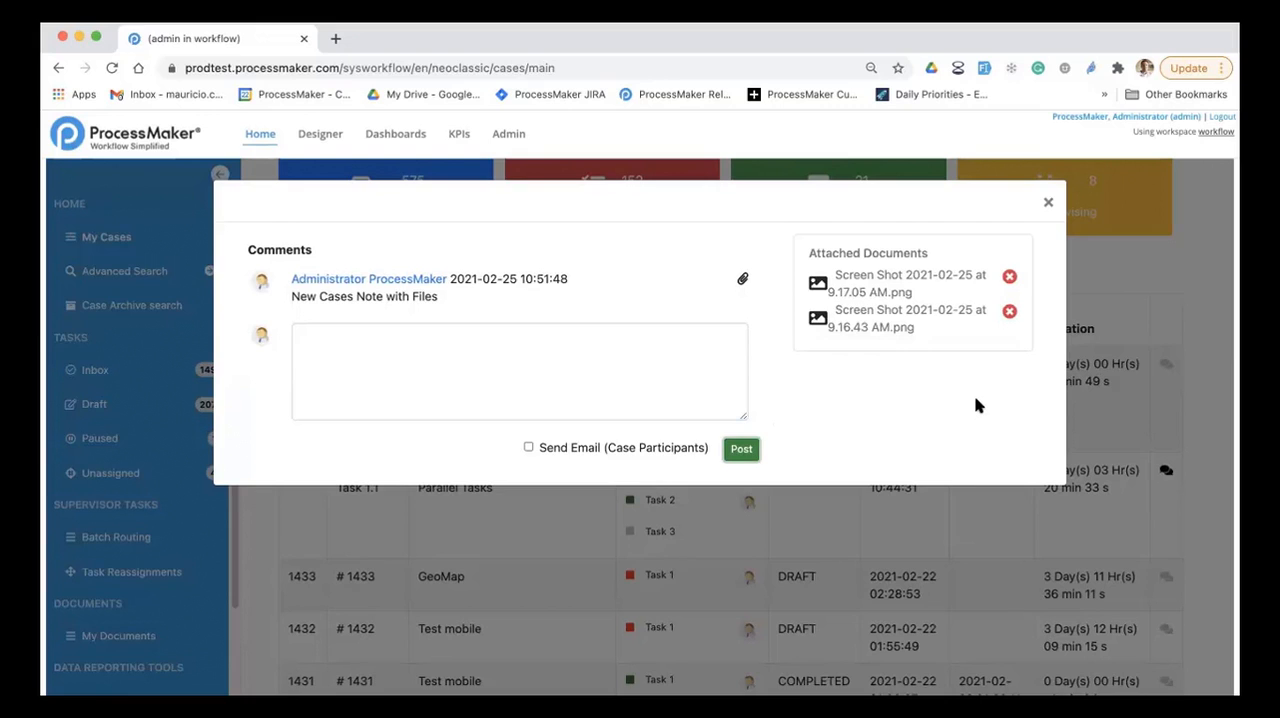
{"action": "key", "text": "Escape"}
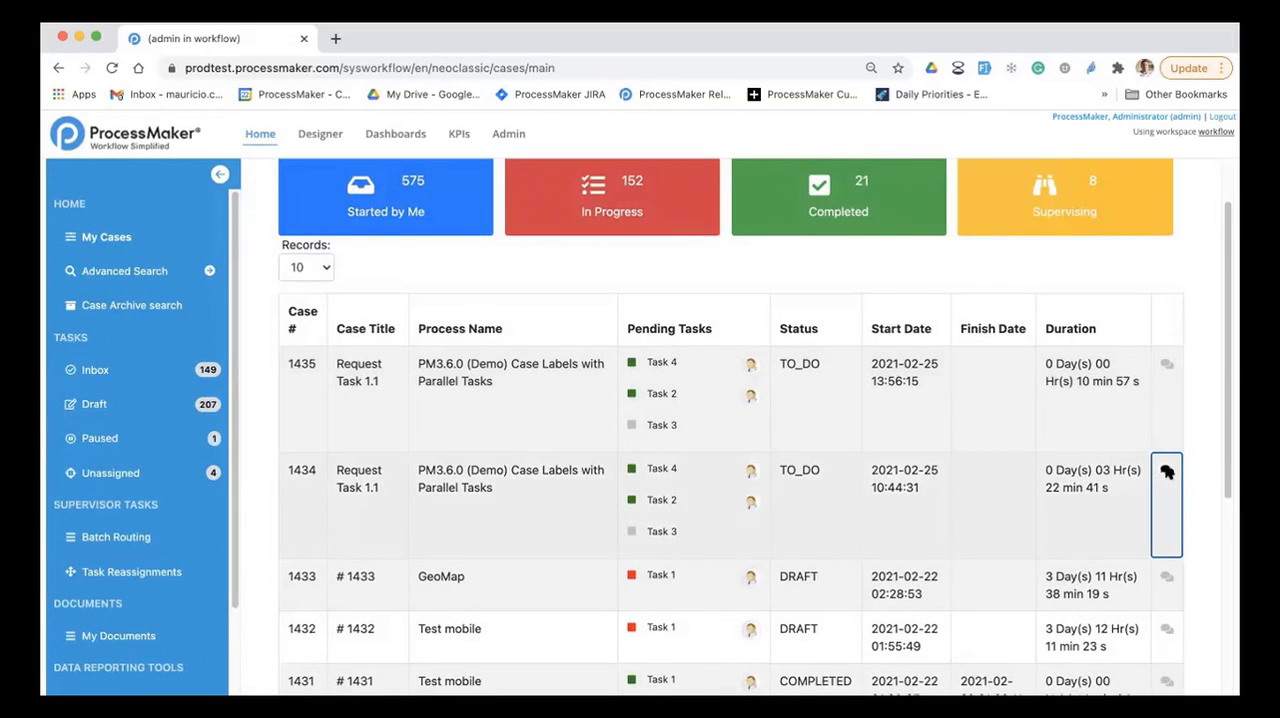
Step: Reopen the comments of case 1434 and check the documents attached to its notes
{"action": "left_click", "coordinate": [1168, 472]}
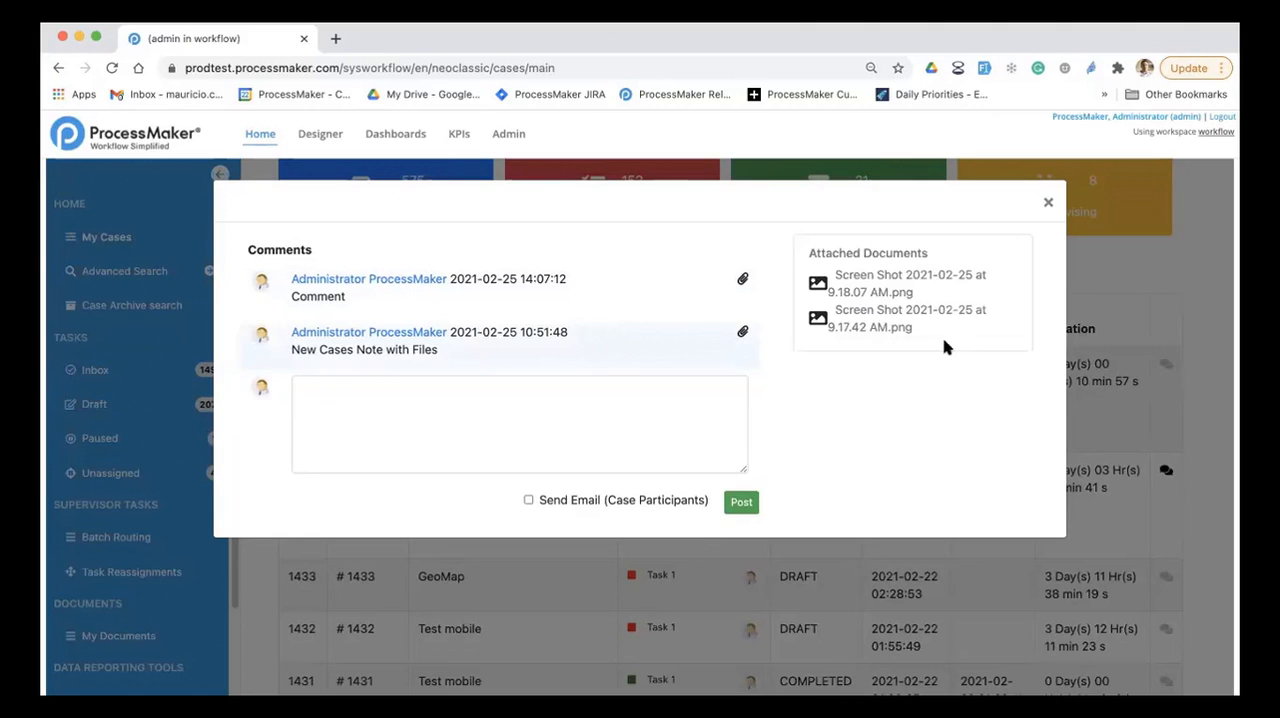
{"action": "left_click", "coordinate": [1046, 205]}
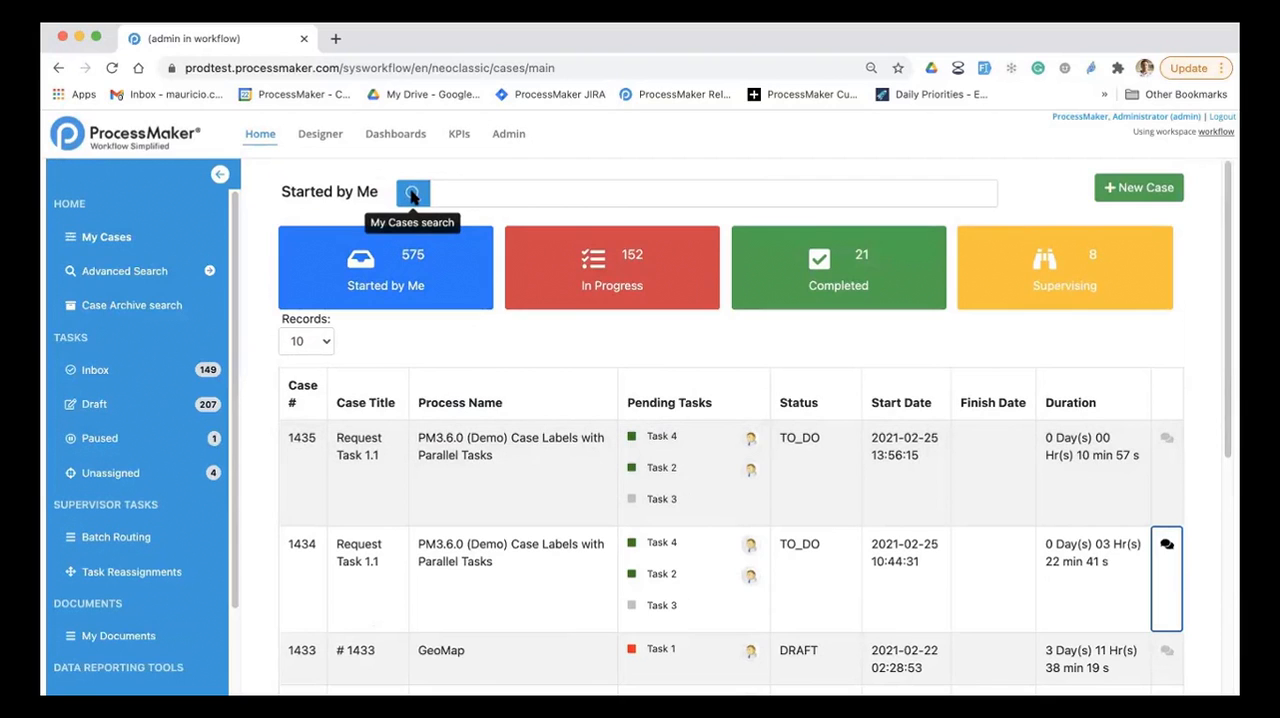
Step: Filter the Started by Me cases by case number 1425
{"action": "left_click", "coordinate": [413, 194]}
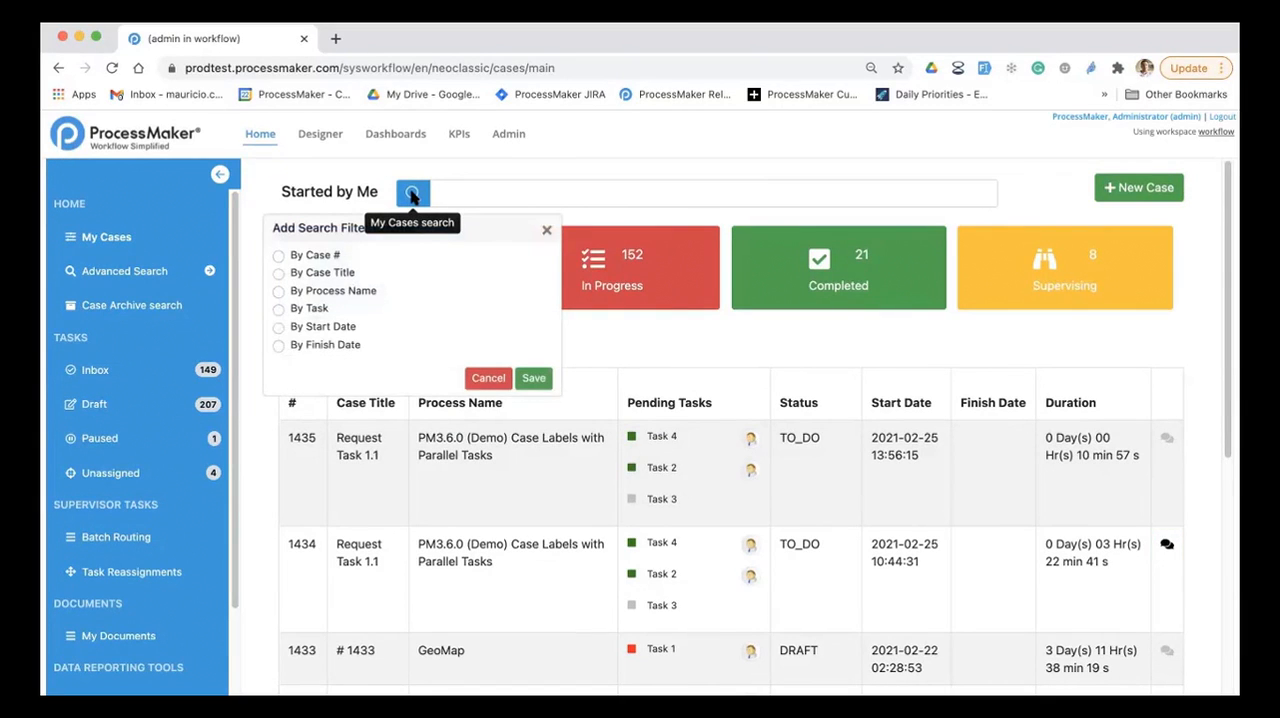
{"action": "left_click", "coordinate": [313, 257]}
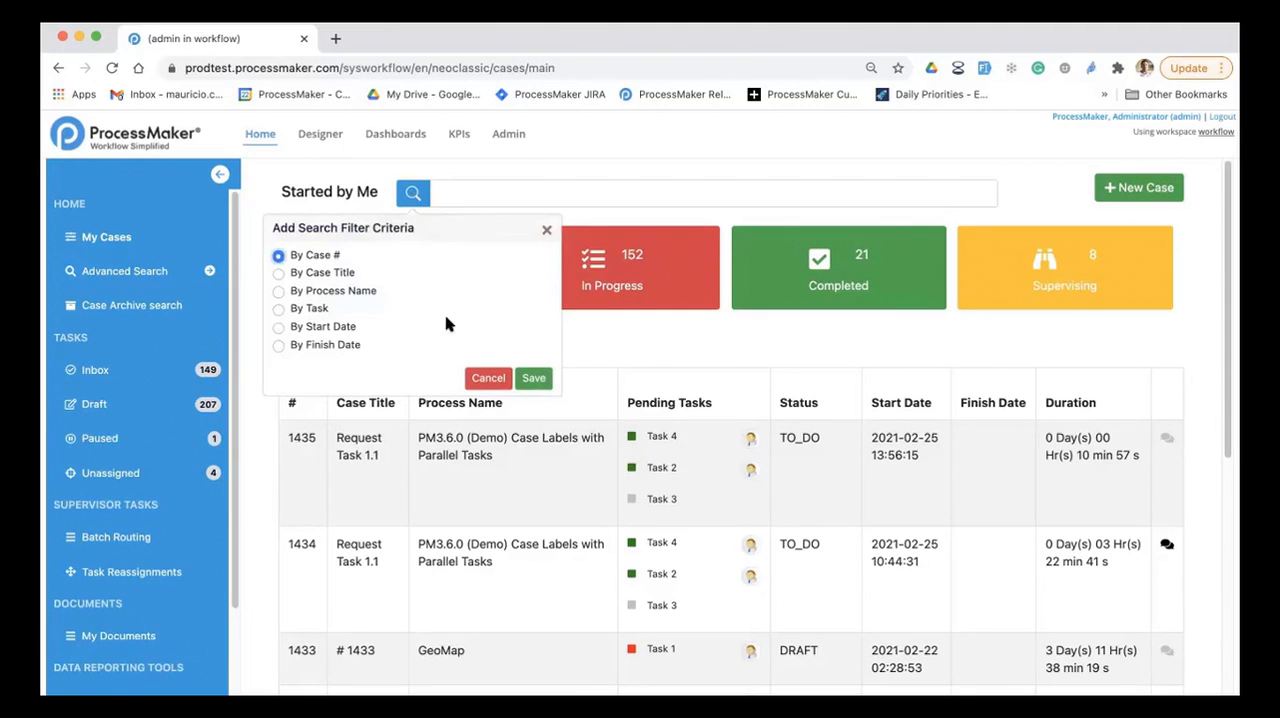
{"action": "left_click", "coordinate": [537, 378]}
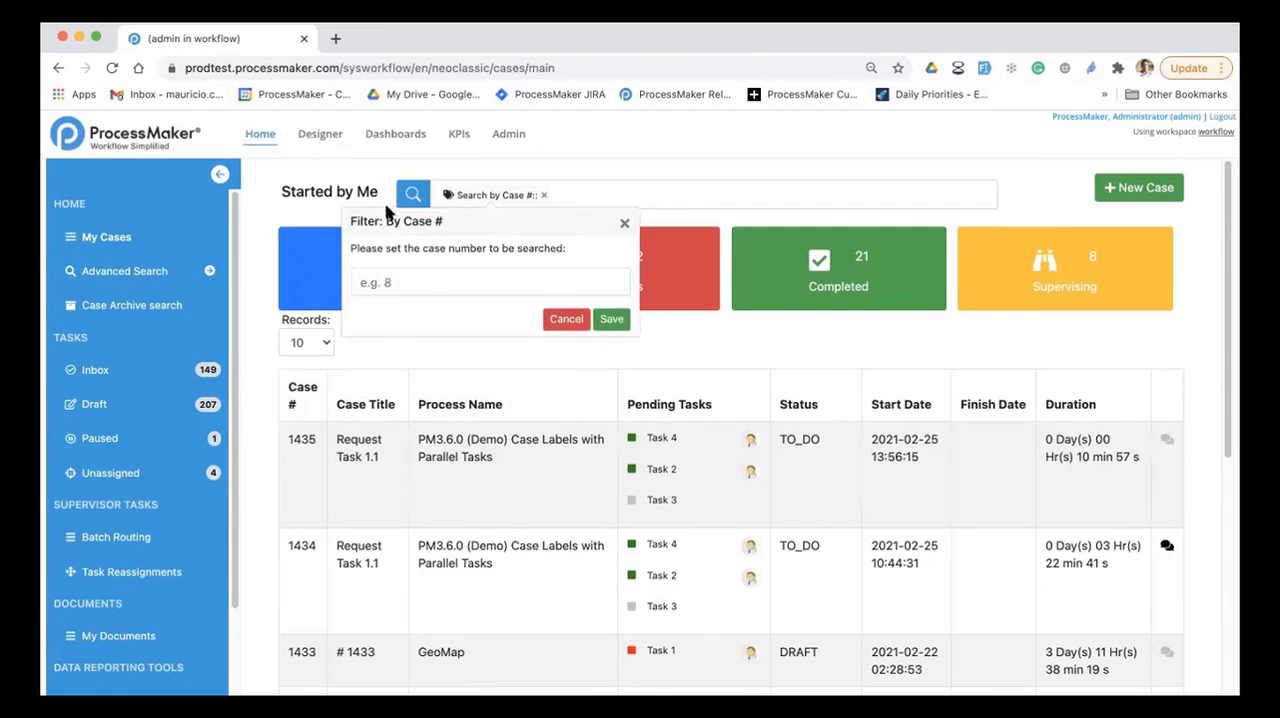
{"action": "left_click", "coordinate": [433, 285]}
{"action": "type", "text": "1"}
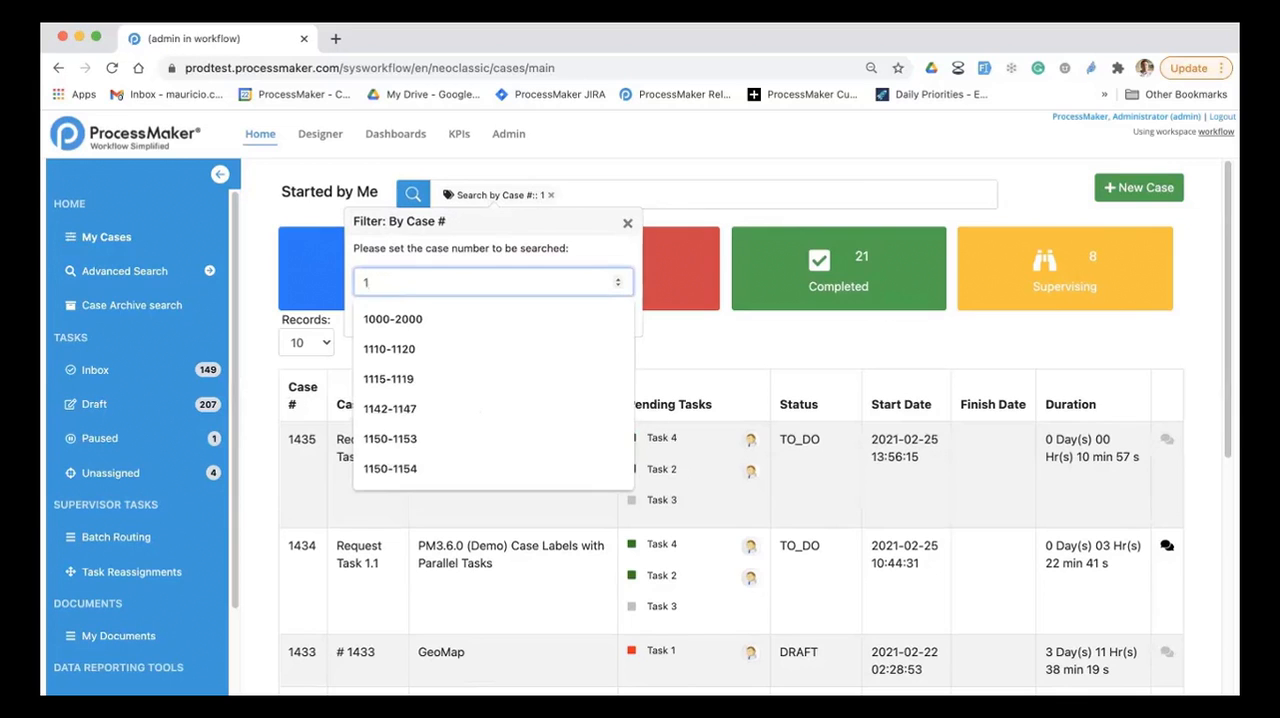
{"action": "type", "text": "425"}
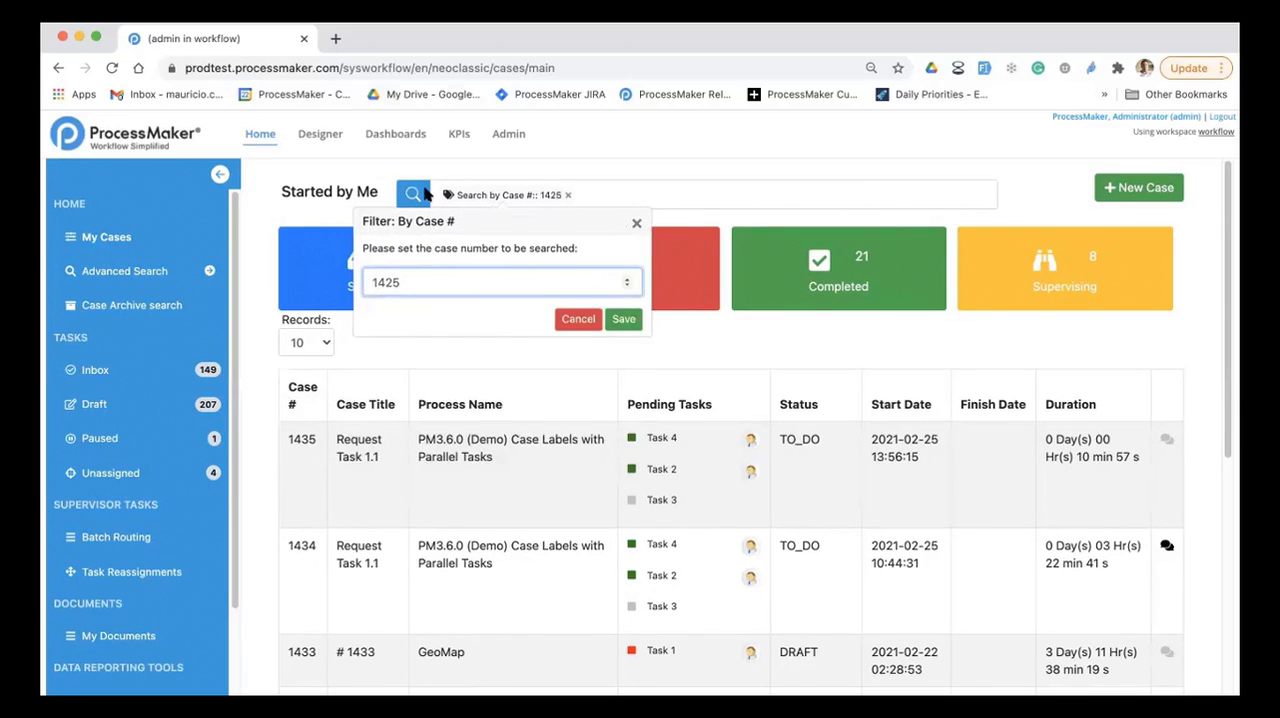
{"action": "left_click", "coordinate": [623, 319]}
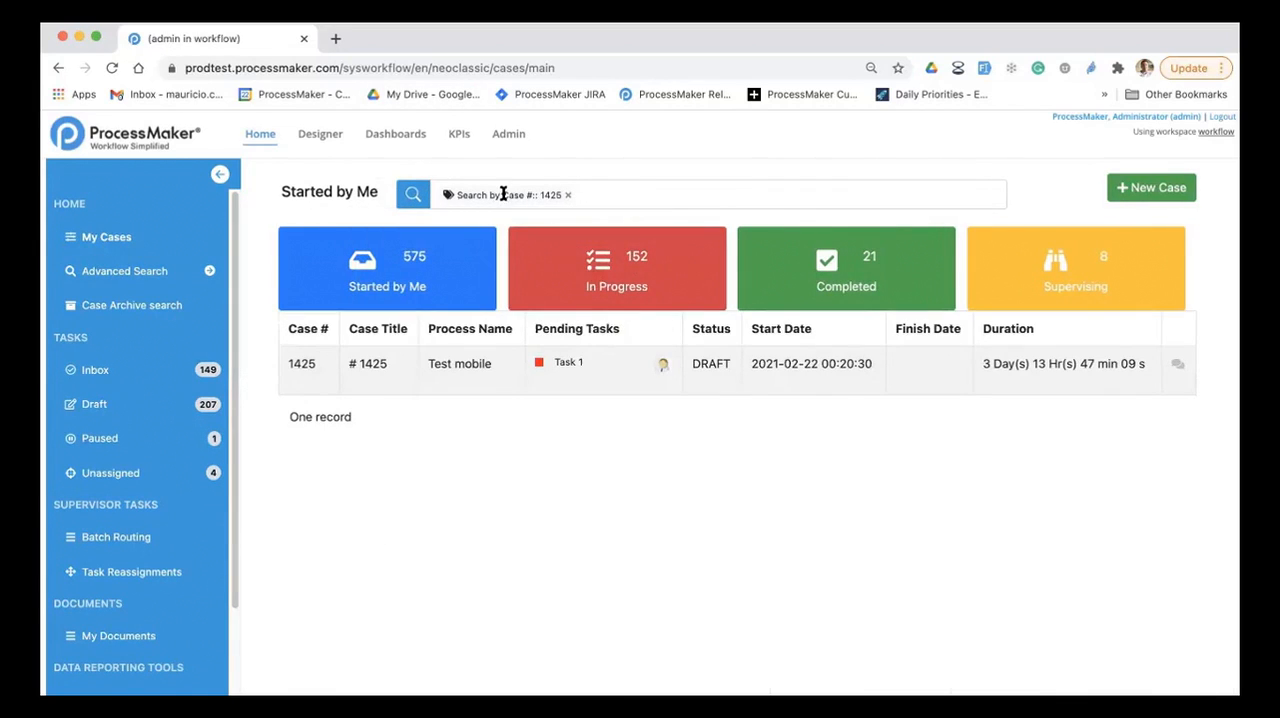
Step: Replace the case number filter with a Start Date filter from 2021-01-01 to 2021-01-31
{"action": "left_click", "coordinate": [567, 195]}
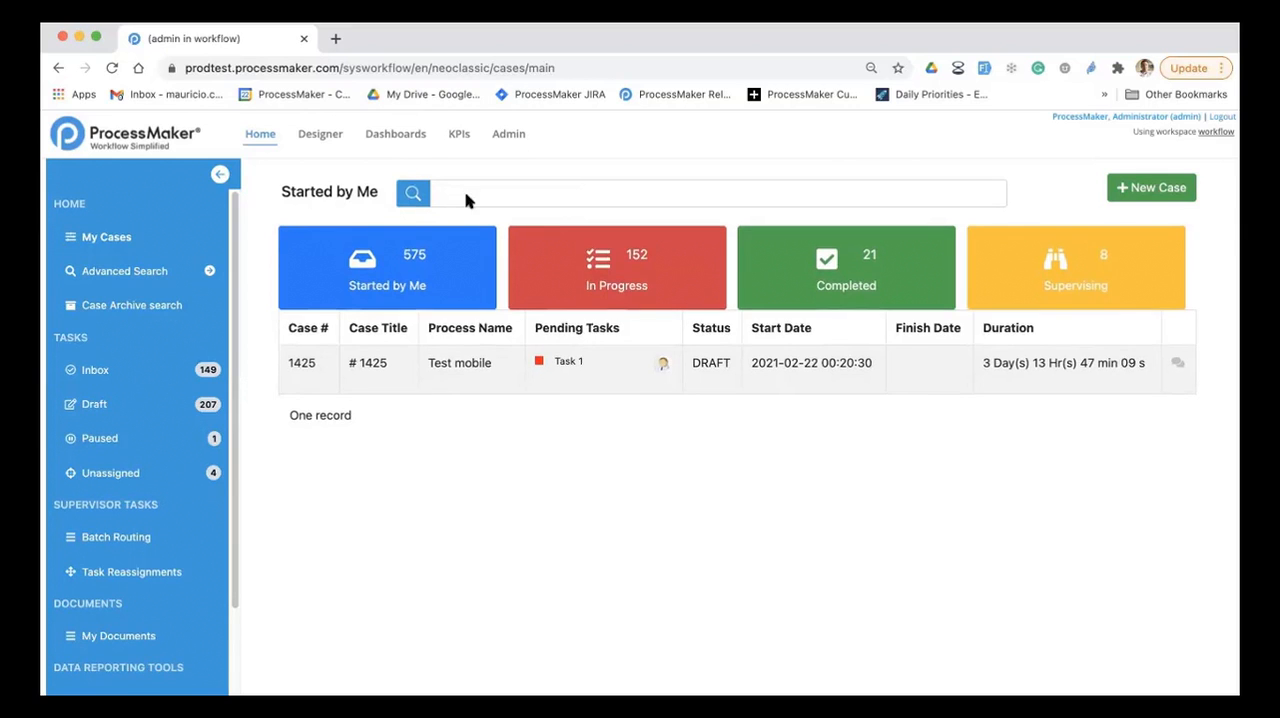
{"action": "left_click", "coordinate": [412, 194]}
{"action": "left_click", "coordinate": [338, 327]}
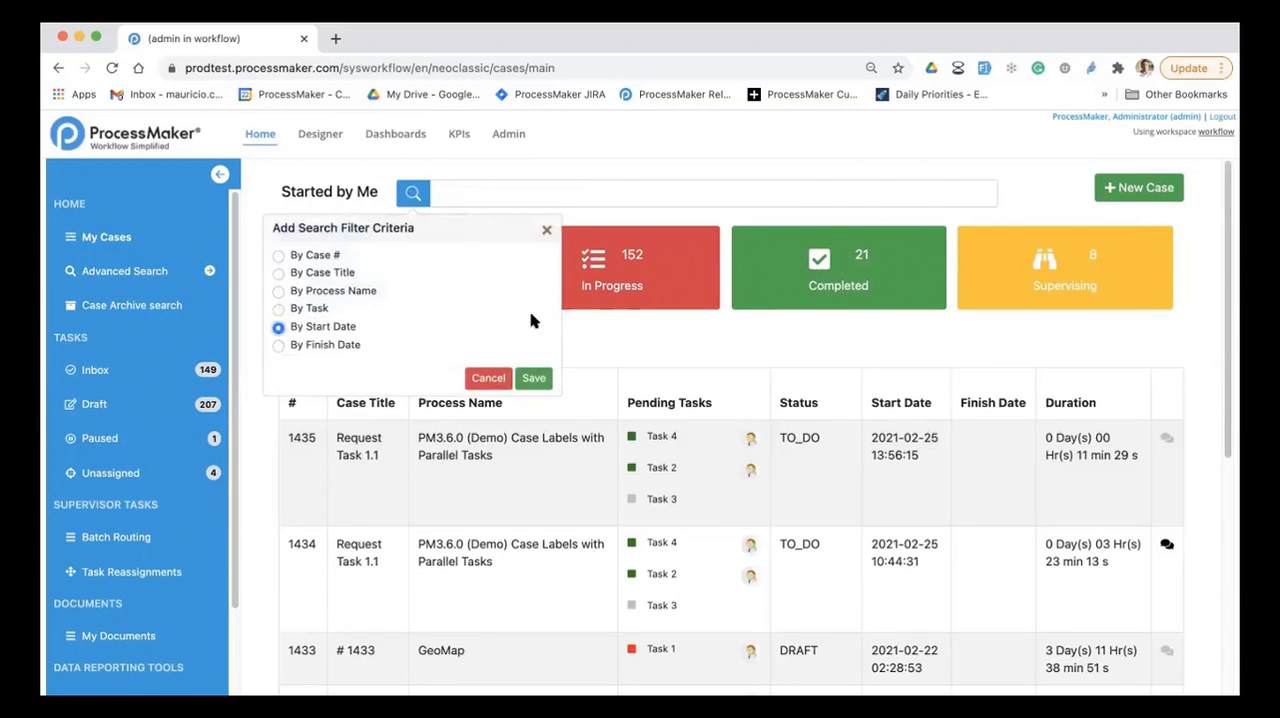
{"action": "left_click", "coordinate": [532, 379]}
{"action": "left_click", "coordinate": [400, 300]}
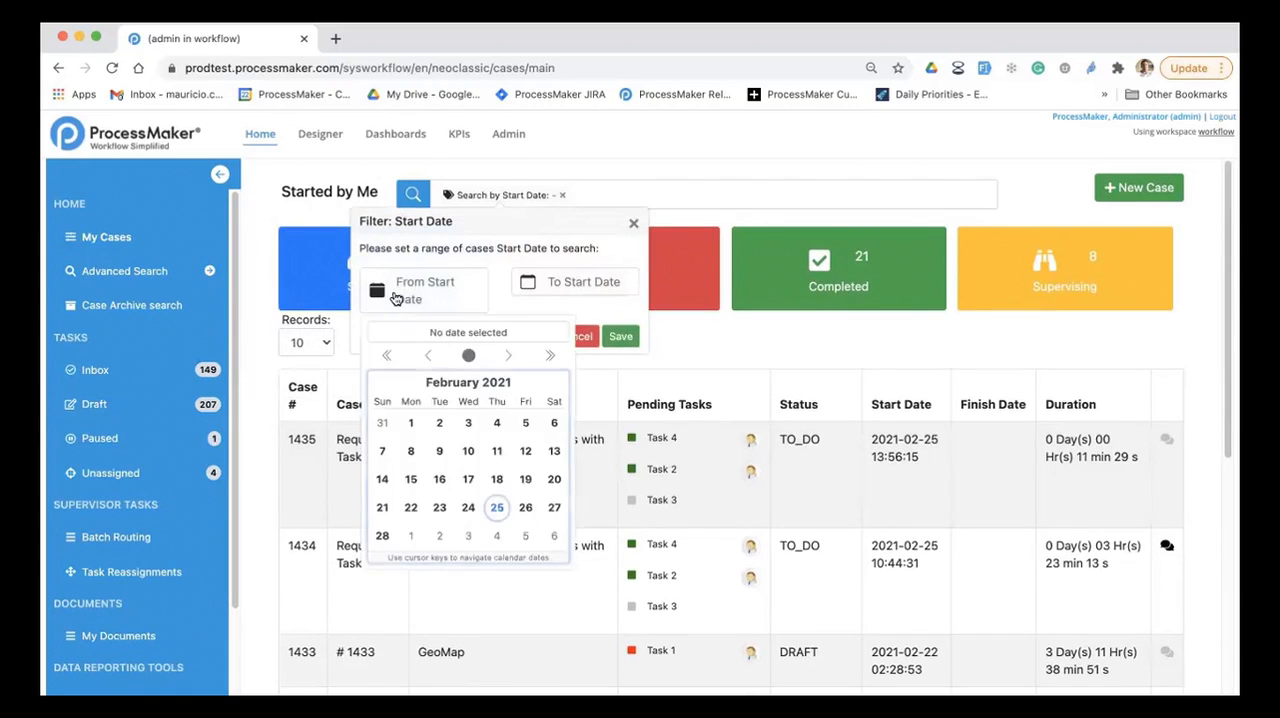
{"action": "left_click", "coordinate": [424, 357]}
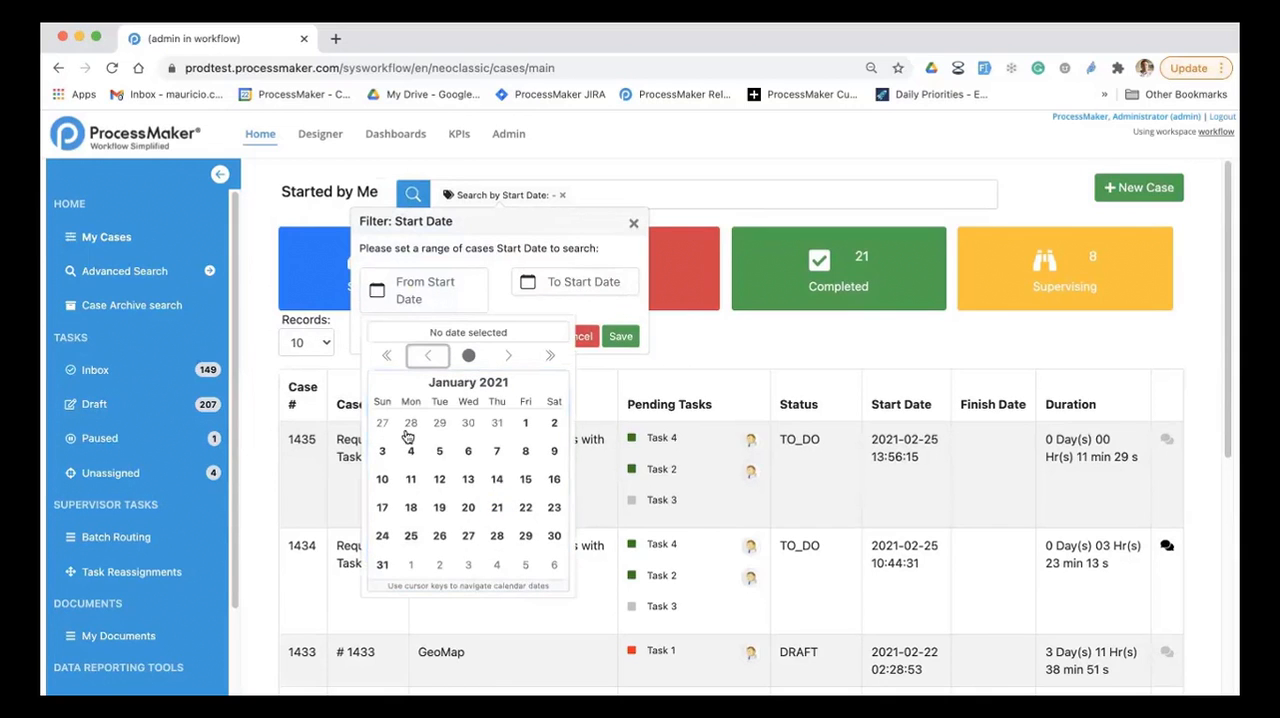
{"action": "left_click", "coordinate": [525, 423]}
{"action": "left_click", "coordinate": [574, 282]}
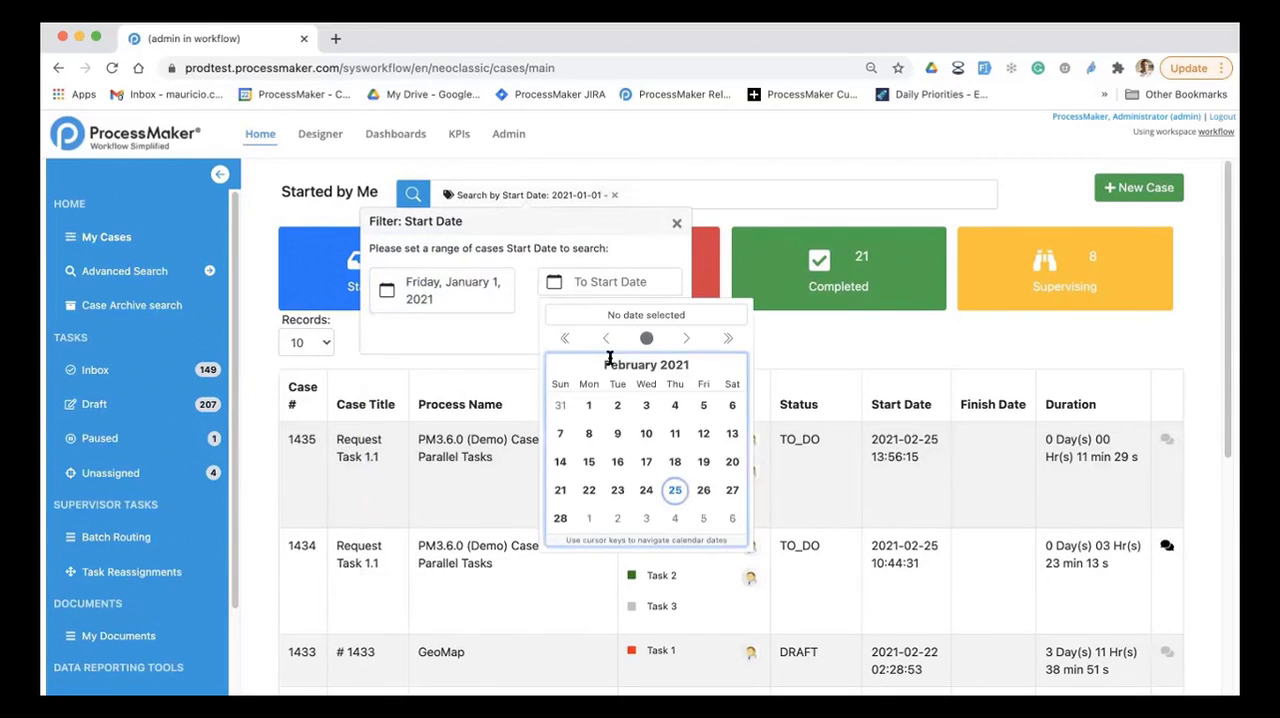
{"action": "left_click", "coordinate": [604, 338]}
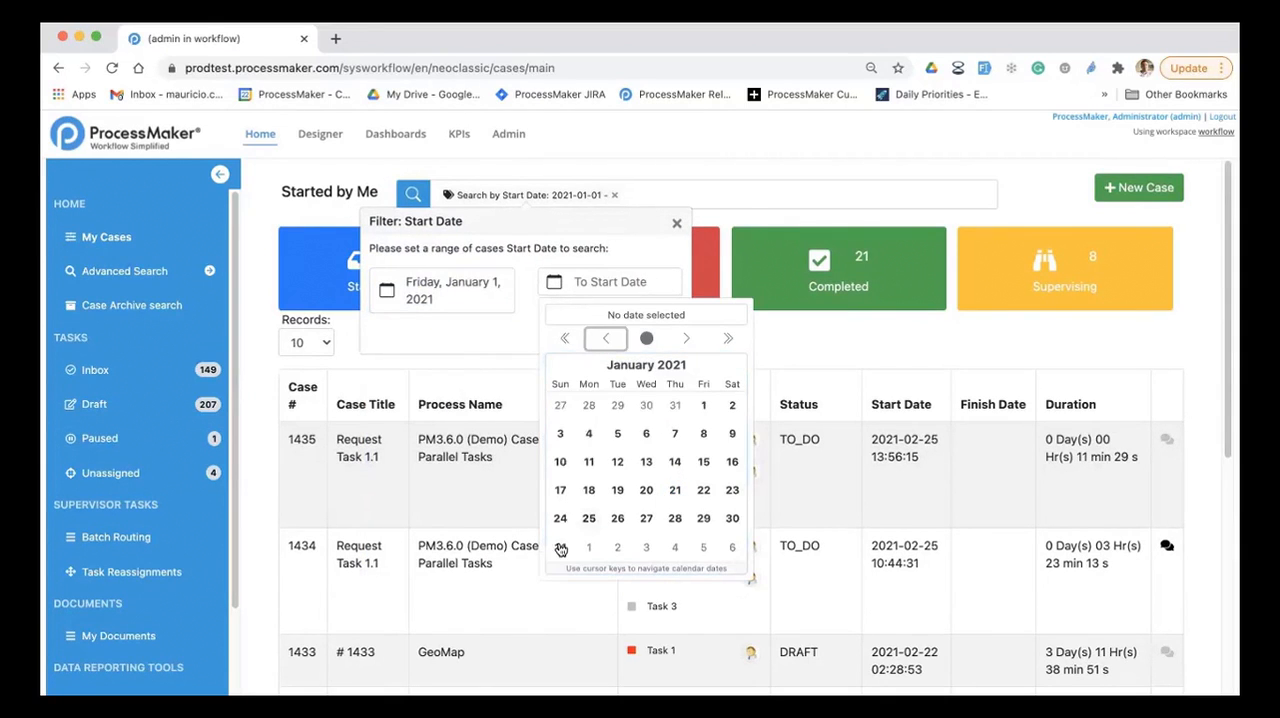
{"action": "left_click", "coordinate": [560, 546]}
{"action": "left_click", "coordinate": [722, 336]}
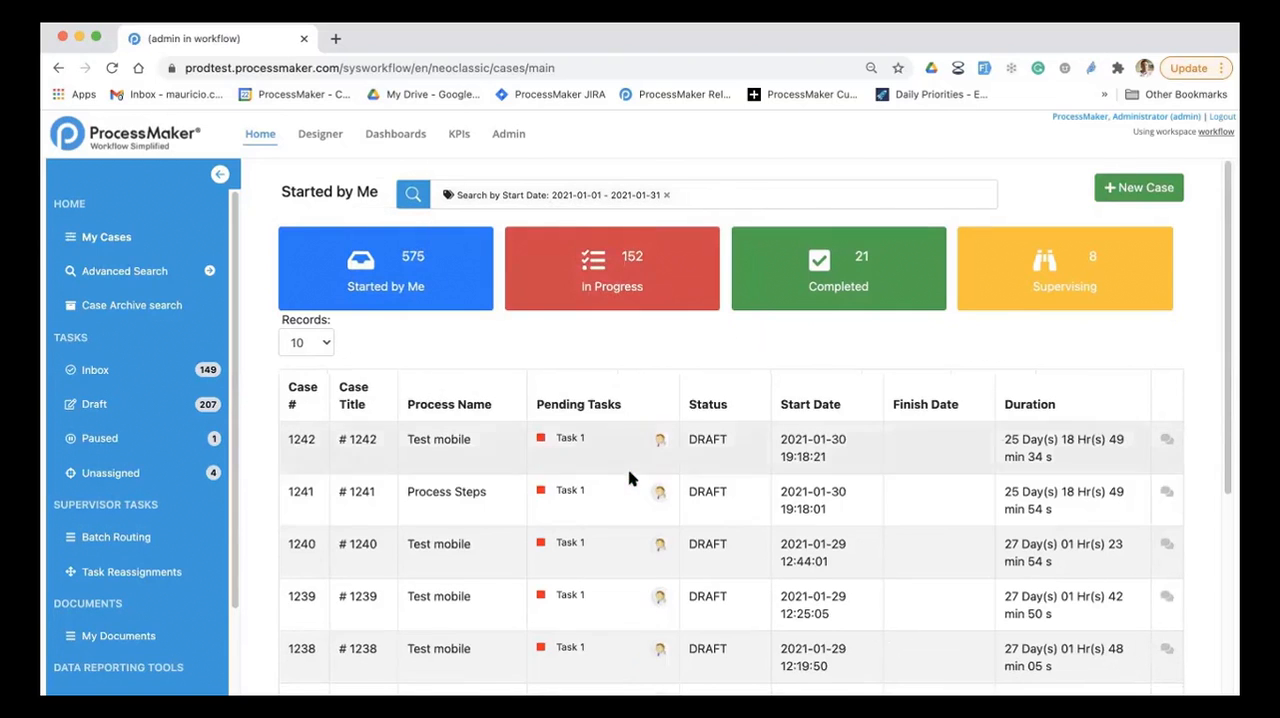
Step: Open case 1242 from the filtered list, review its More Information, Process Map, Case History and Change Log, and return to My Cases
{"action": "scroll", "coordinate": [628, 480], "scroll_direction": "down", "scroll_amount": 5}
{"action": "scroll", "coordinate": [626, 482], "scroll_direction": "up", "scroll_amount": 5}
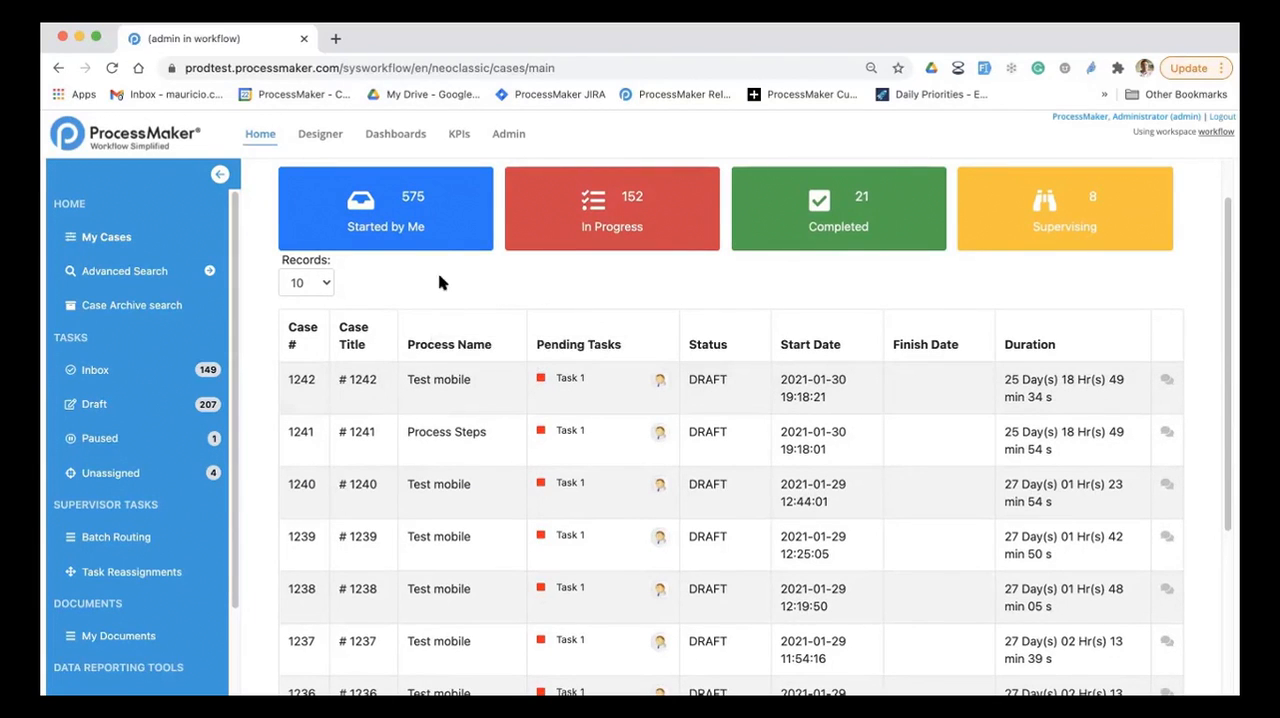
{"action": "left_click", "coordinate": [443, 241]}
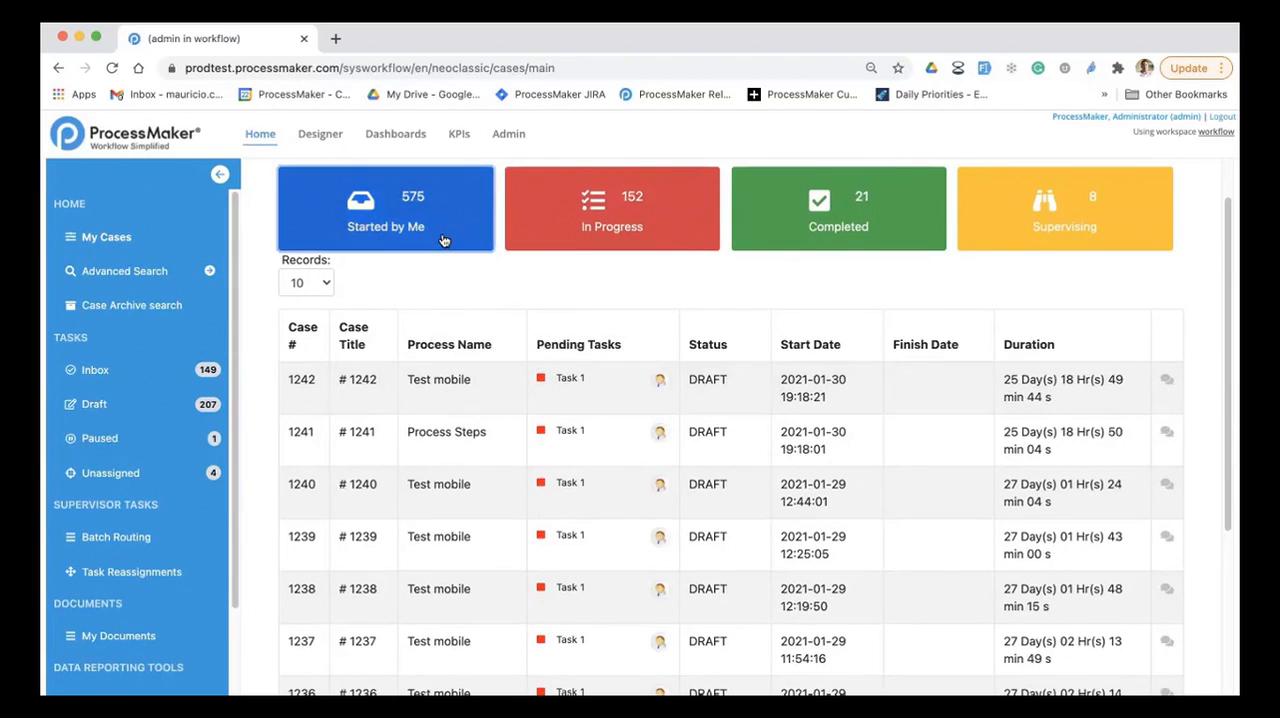
{"action": "left_click", "coordinate": [476, 393]}
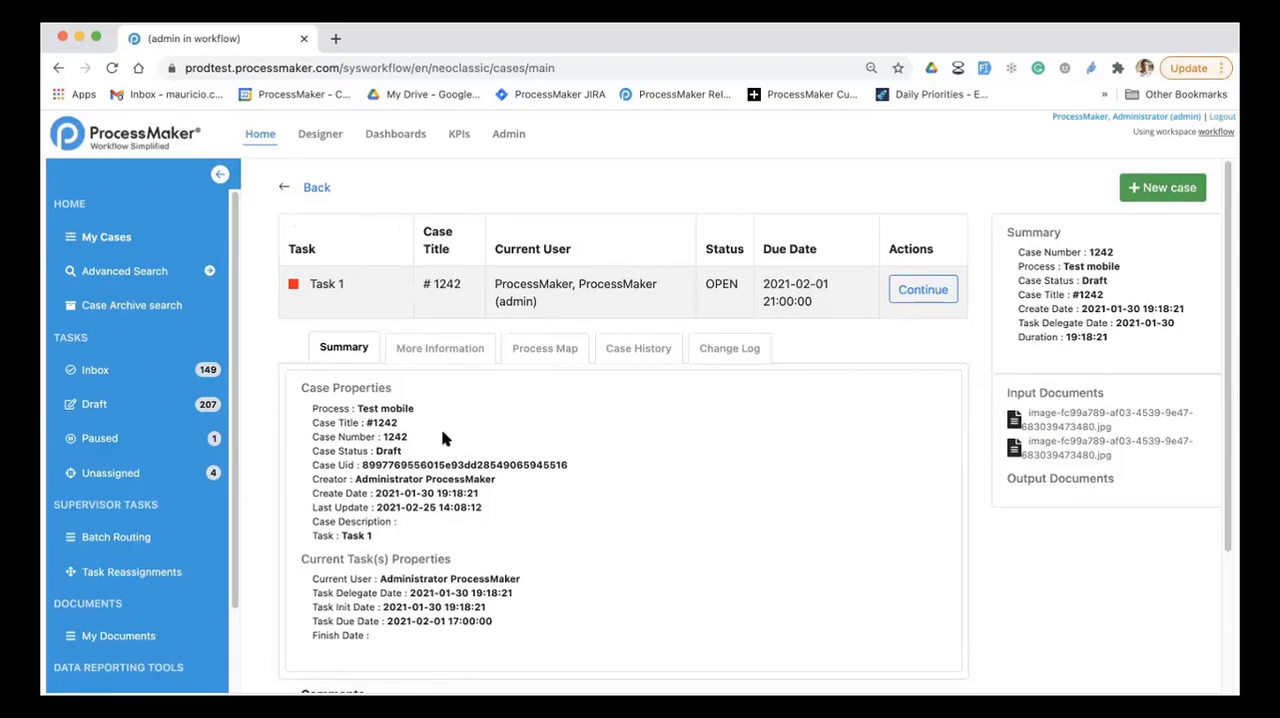
{"action": "left_click", "coordinate": [436, 349]}
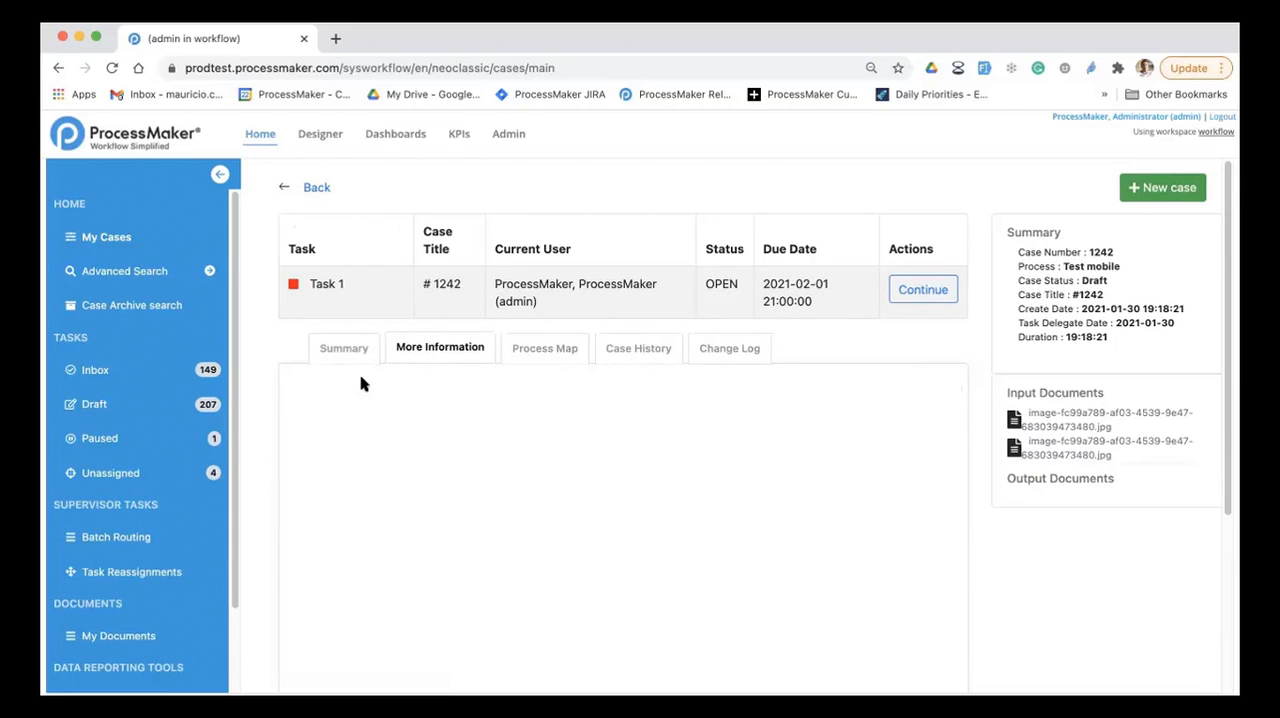
{"action": "left_click", "coordinate": [546, 349]}
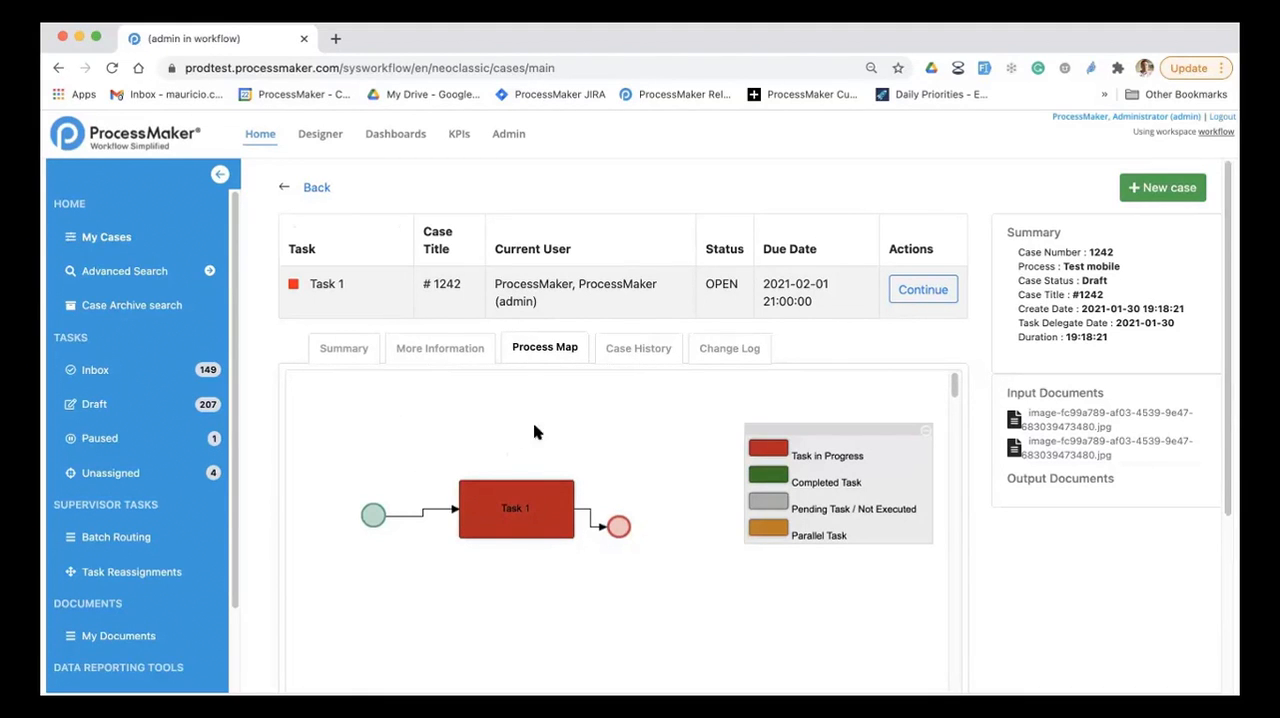
{"action": "left_click", "coordinate": [632, 347]}
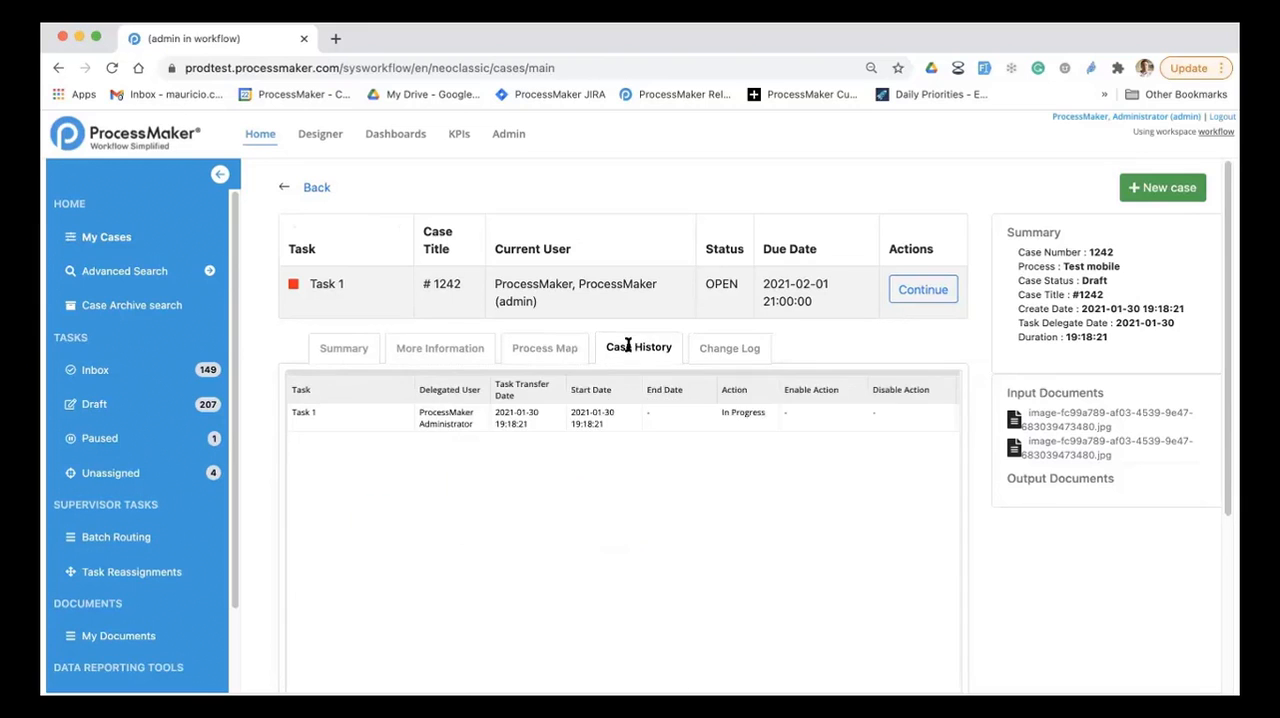
{"action": "left_click", "coordinate": [717, 348]}
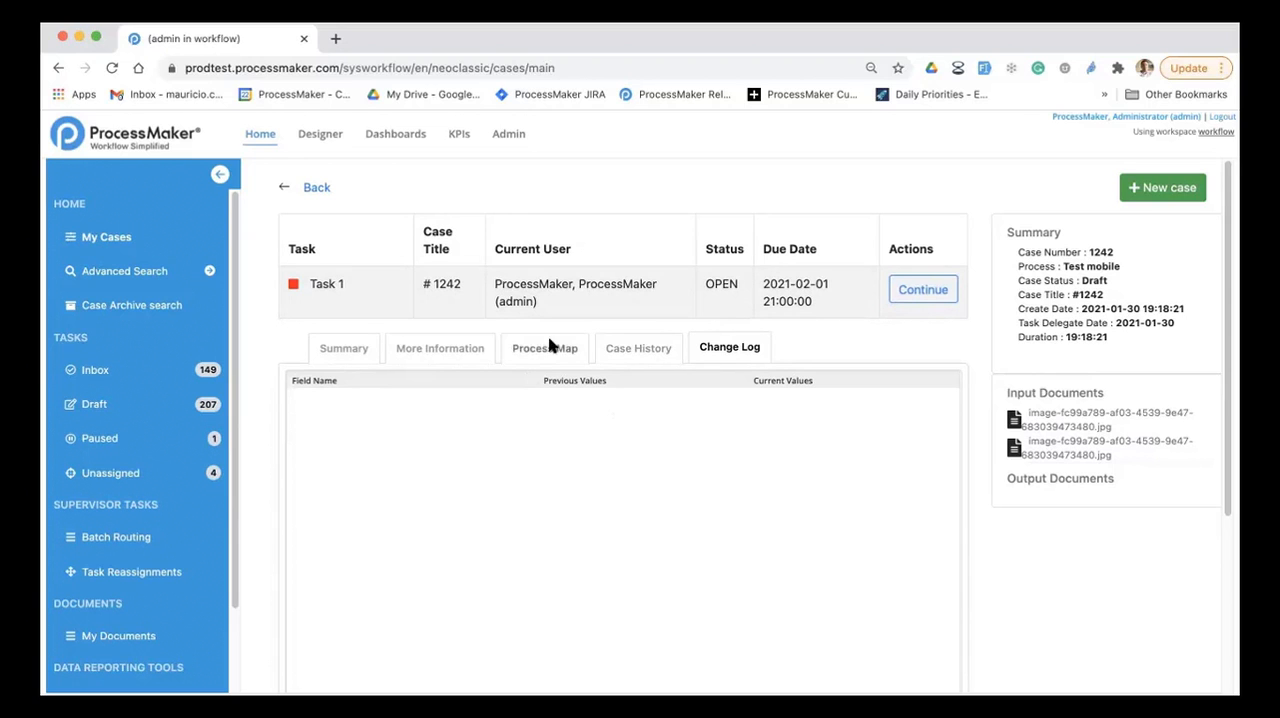
{"action": "left_click", "coordinate": [158, 245]}
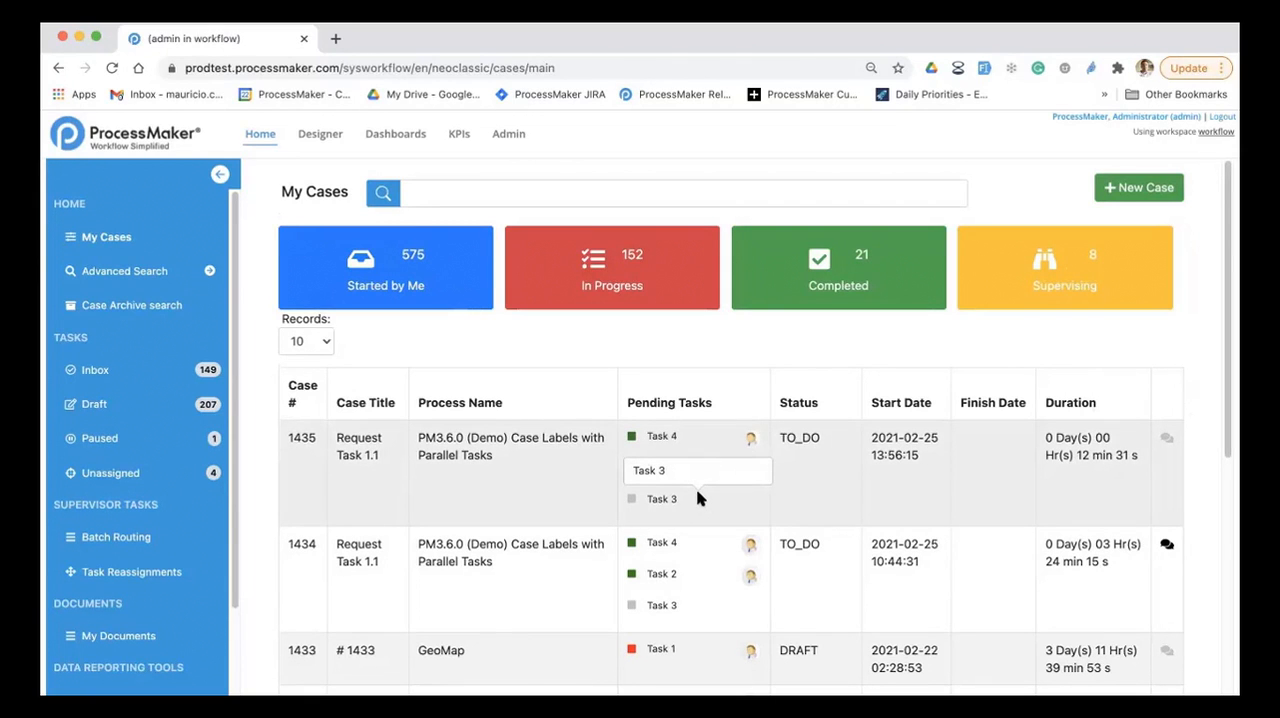
Step: Open case 1435 from the My Cases list to check its pending tasks and summary, and return to My Cases
{"action": "left_click", "coordinate": [698, 498]}
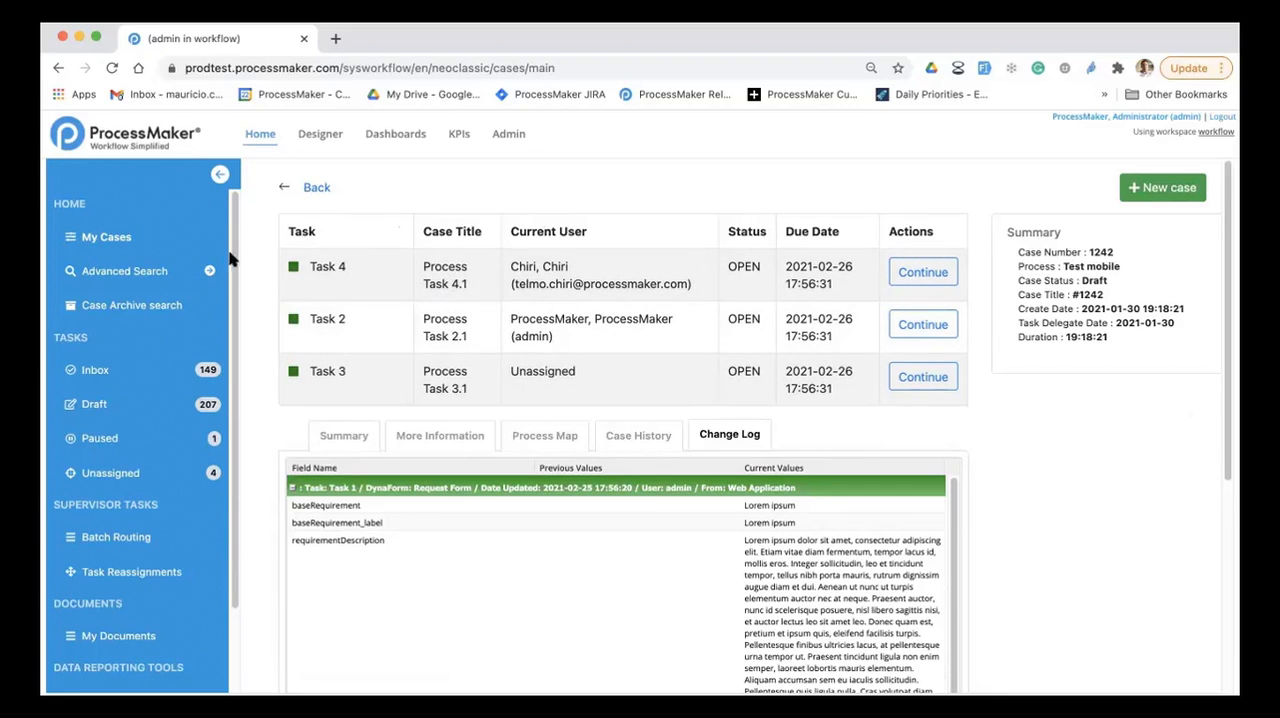
{"action": "left_click", "coordinate": [310, 190]}
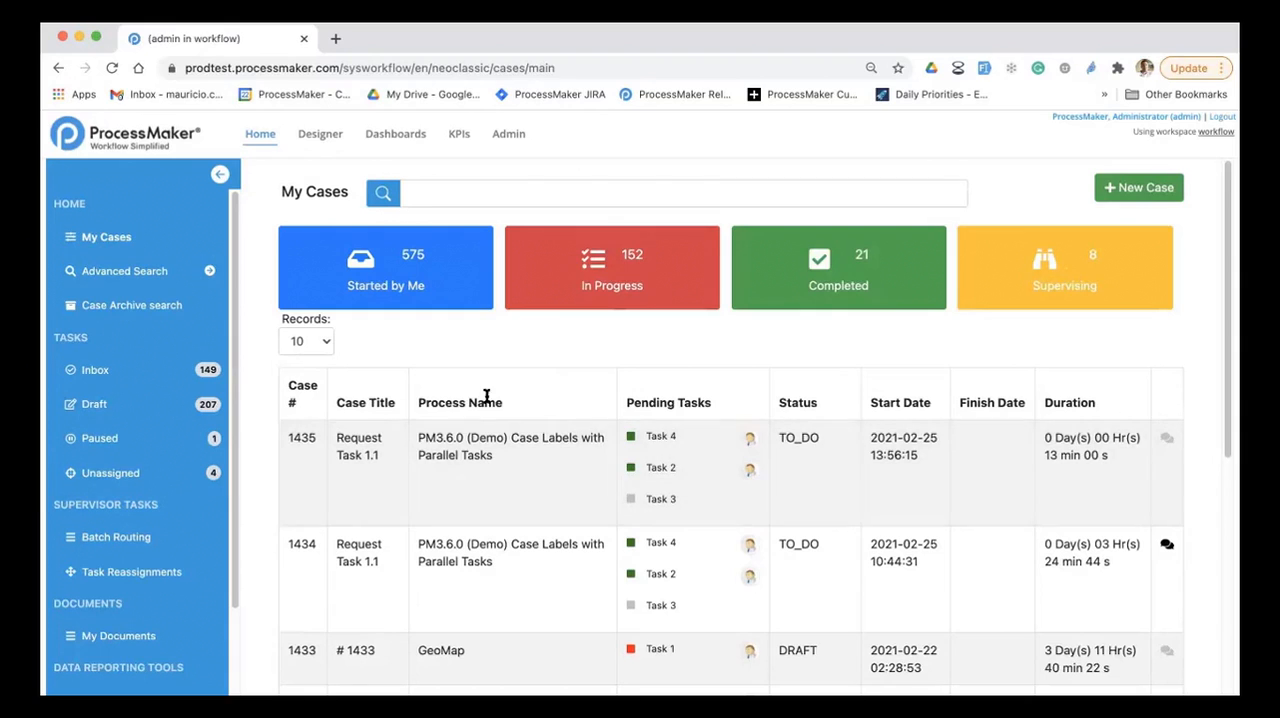
{"action": "left_click", "coordinate": [489, 468]}
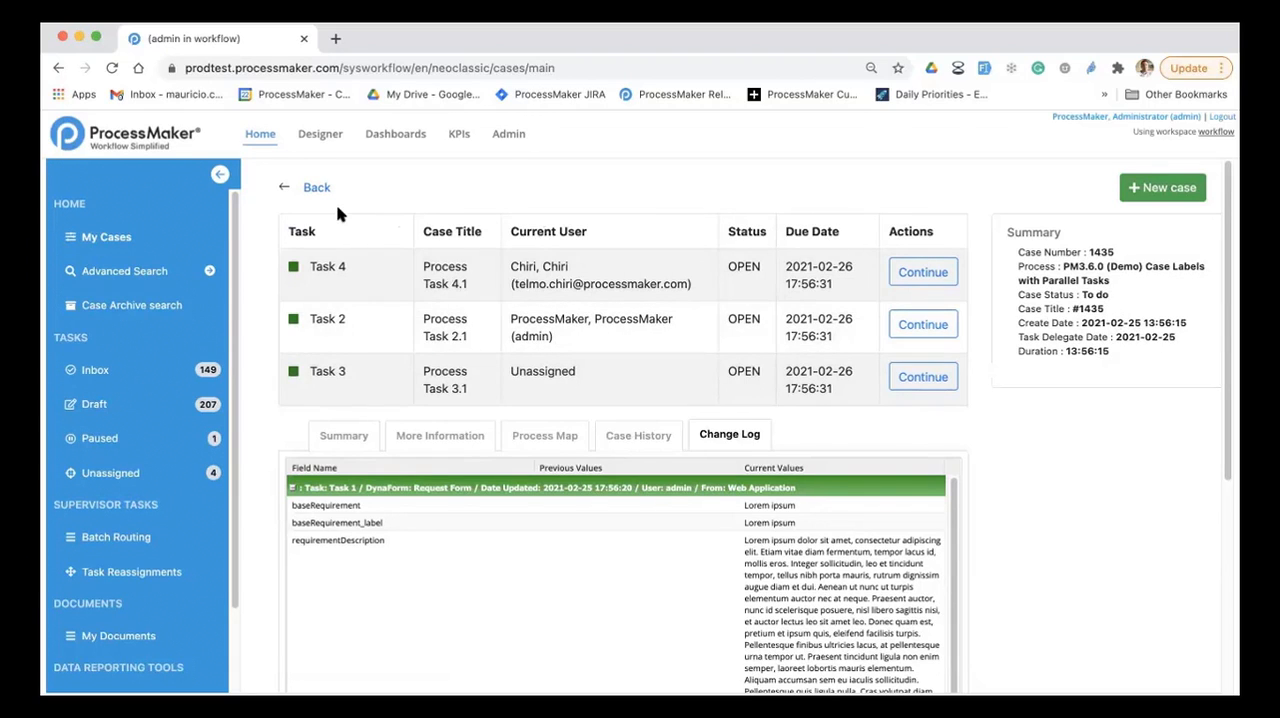
{"action": "left_click", "coordinate": [112, 238]}
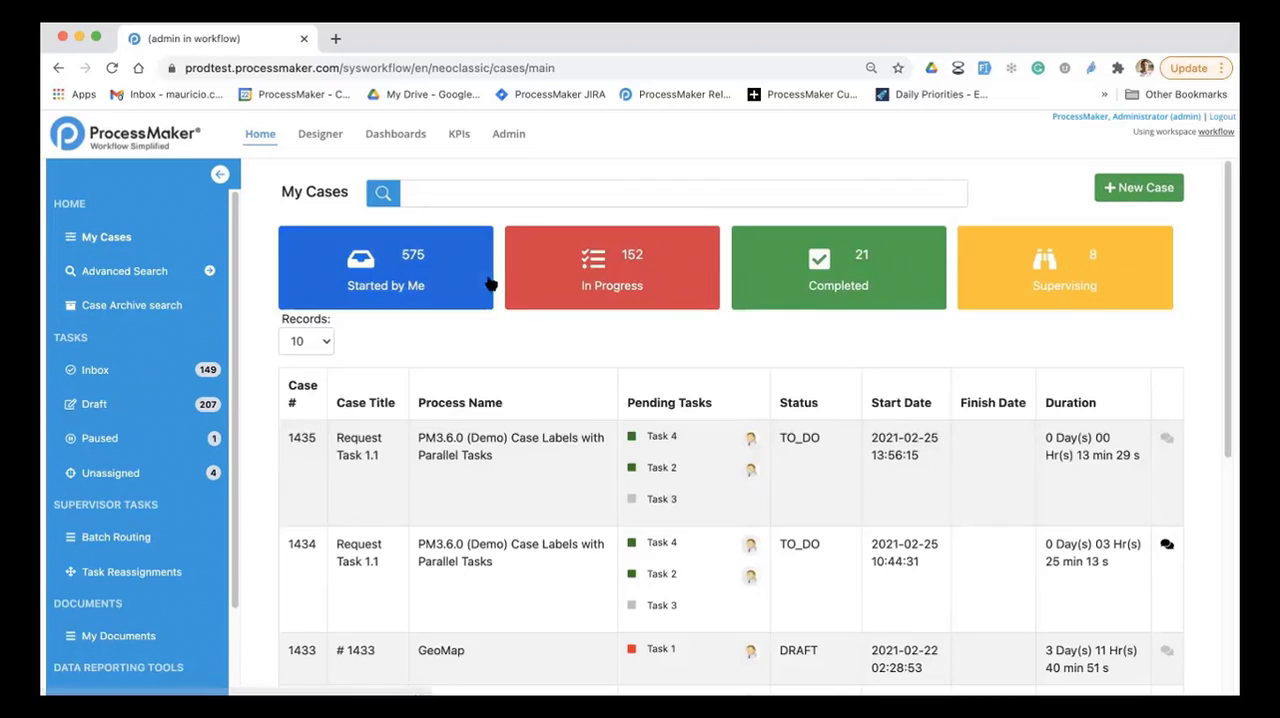
Step: Start a new case of the process PM3.6.0 (Demo) Case Labels with Parallel Tasks (Task 1), found by searching for "label"
{"action": "left_click", "coordinate": [1125, 189]}
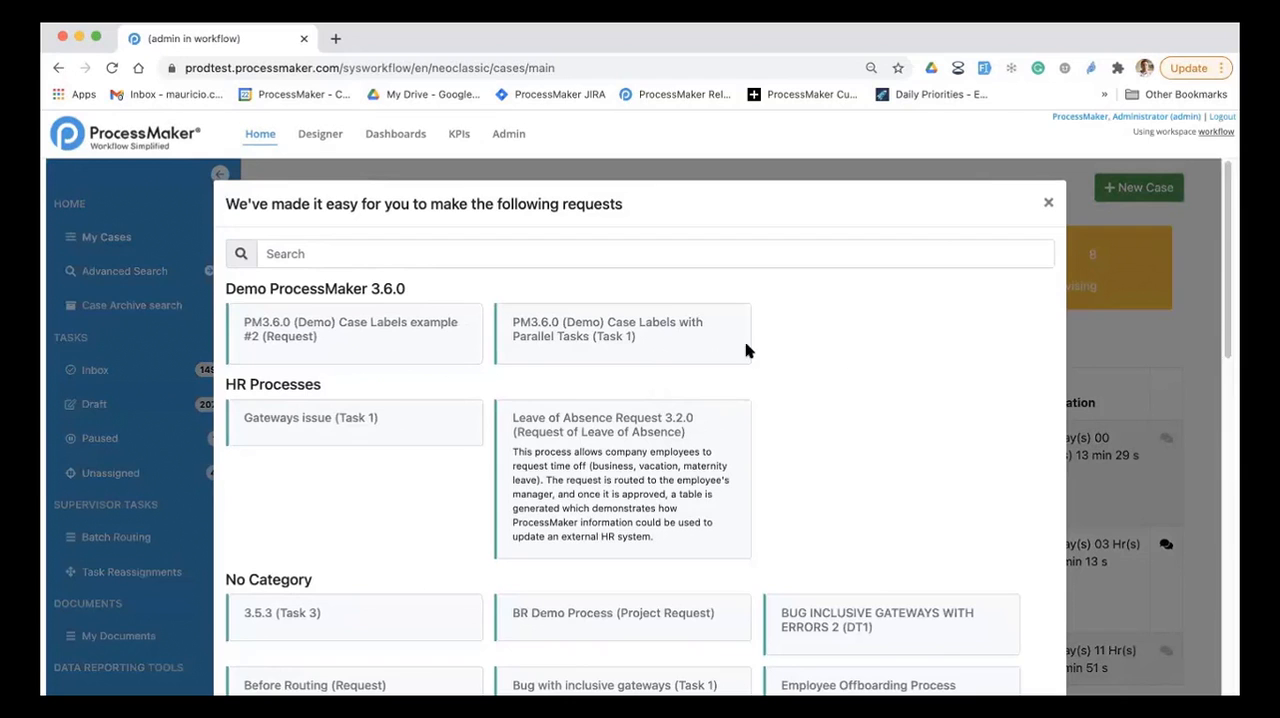
{"action": "left_click", "coordinate": [484, 258]}
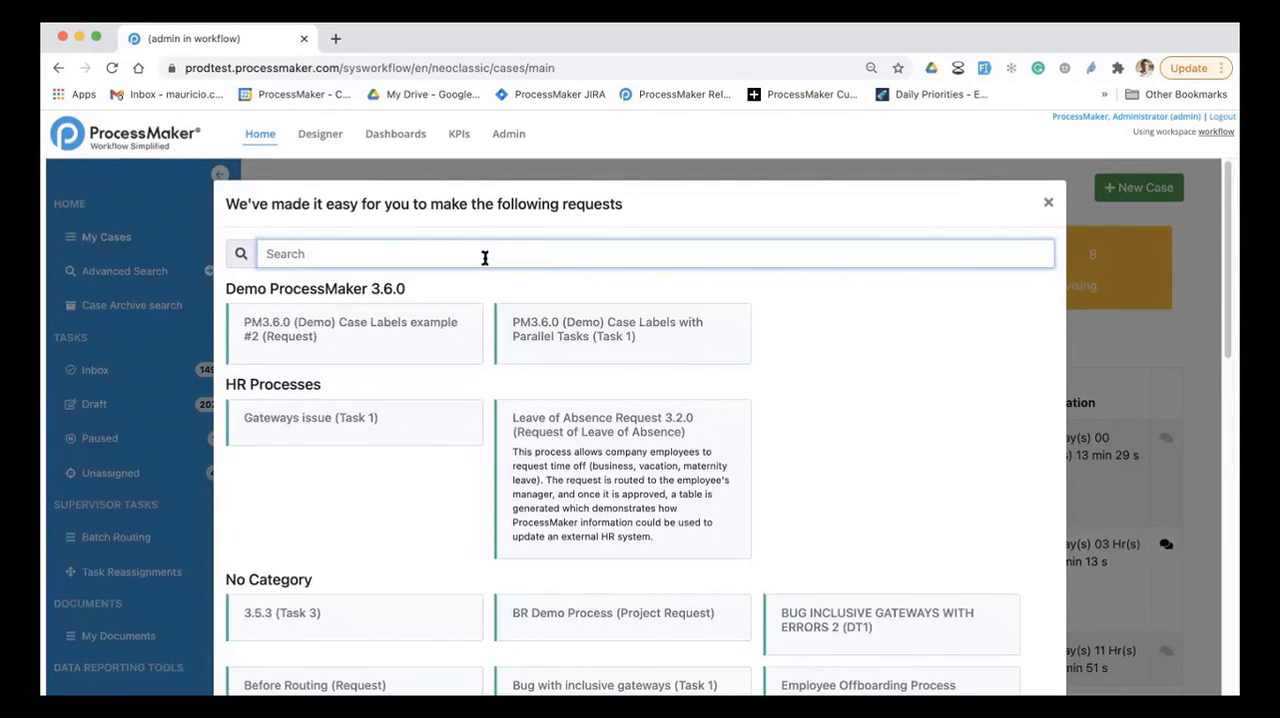
{"action": "type", "text": "l"}
{"action": "key", "text": "BackSpace"}
{"action": "type", "text": "label"}
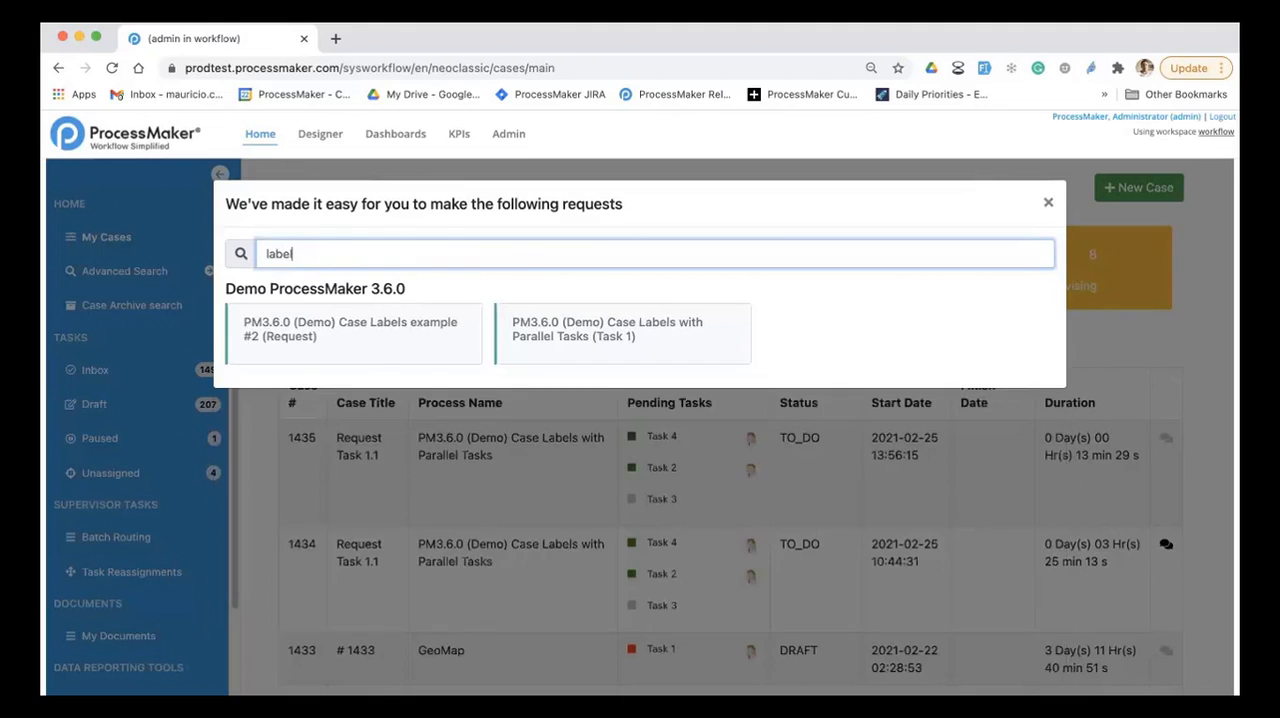
{"action": "left_click", "coordinate": [597, 325]}
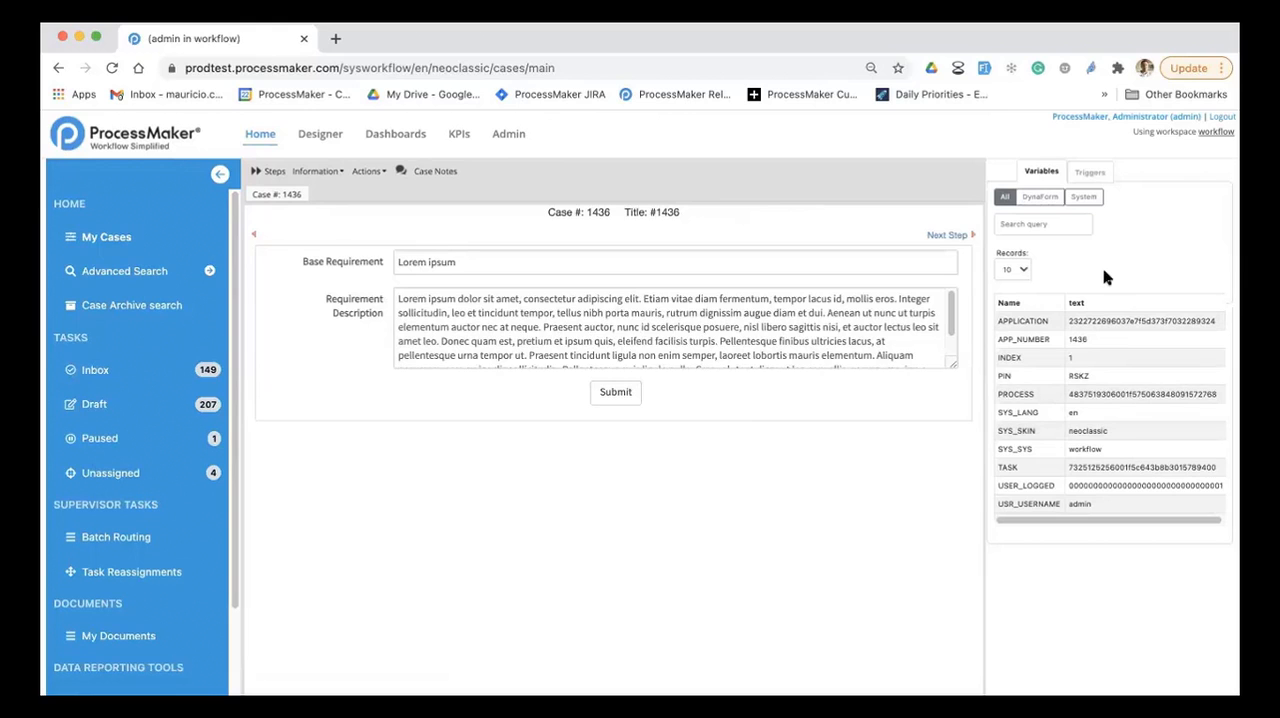
Step: Submit the new case's request form, route it to its parallel tasks, and show the Started by Me cases
{"action": "left_click", "coordinate": [624, 394]}
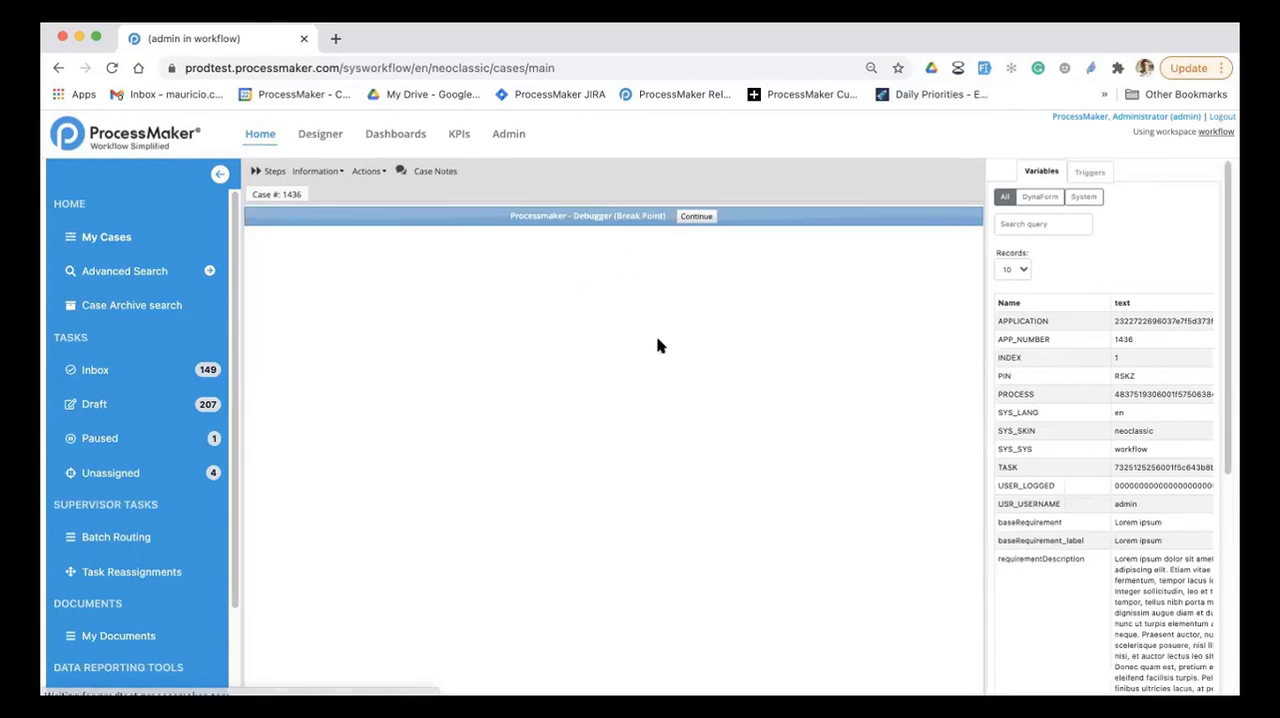
{"action": "left_click", "coordinate": [704, 216]}
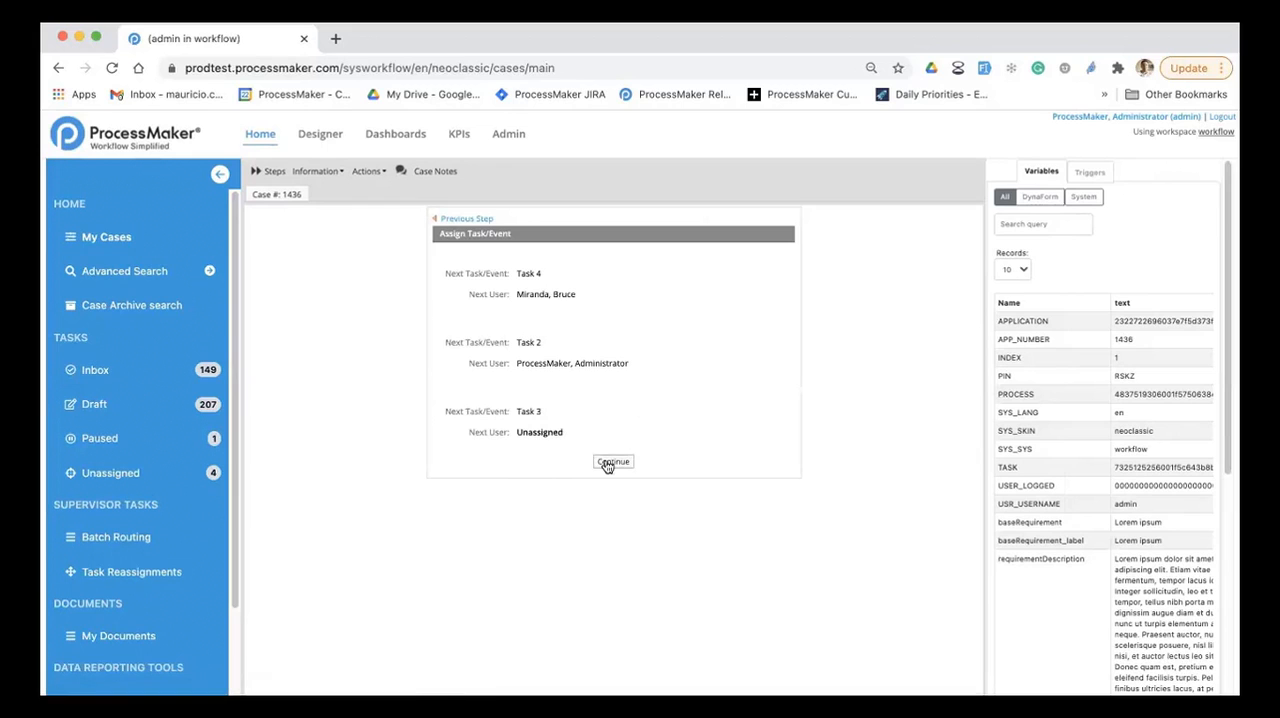
{"action": "left_click", "coordinate": [612, 462]}
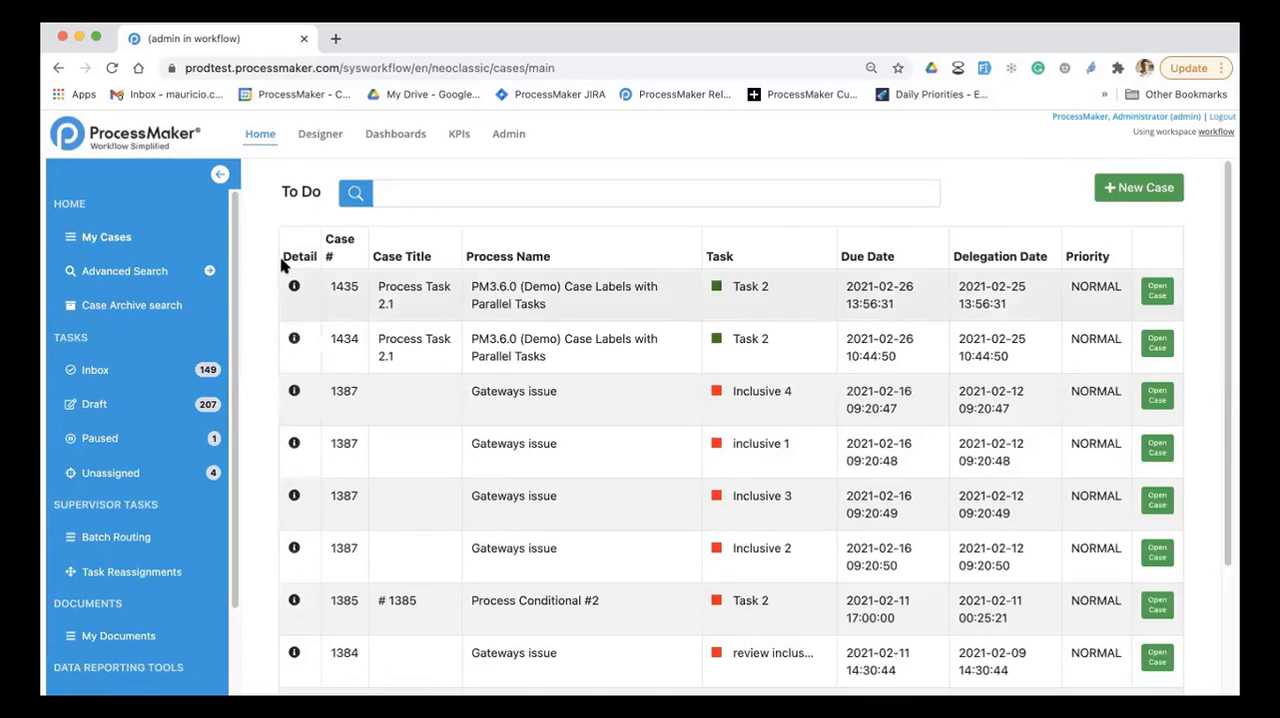
{"action": "left_click", "coordinate": [134, 237]}
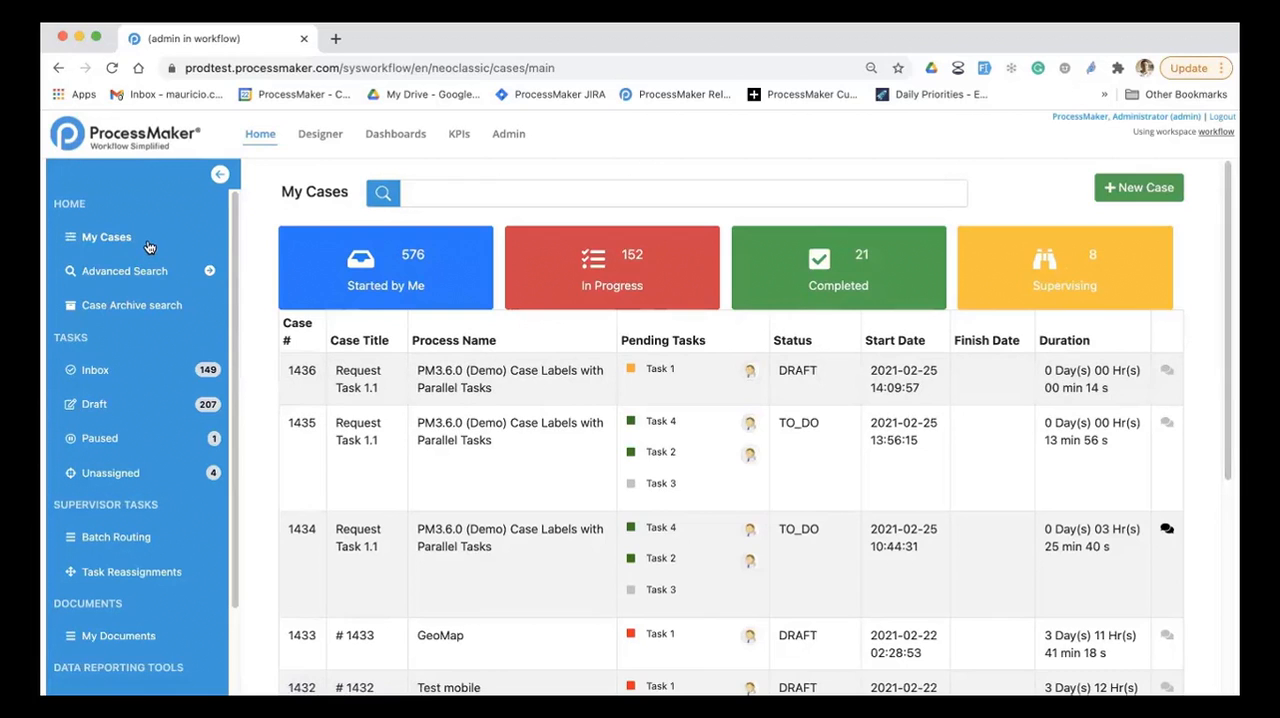
{"action": "left_click", "coordinate": [362, 287]}
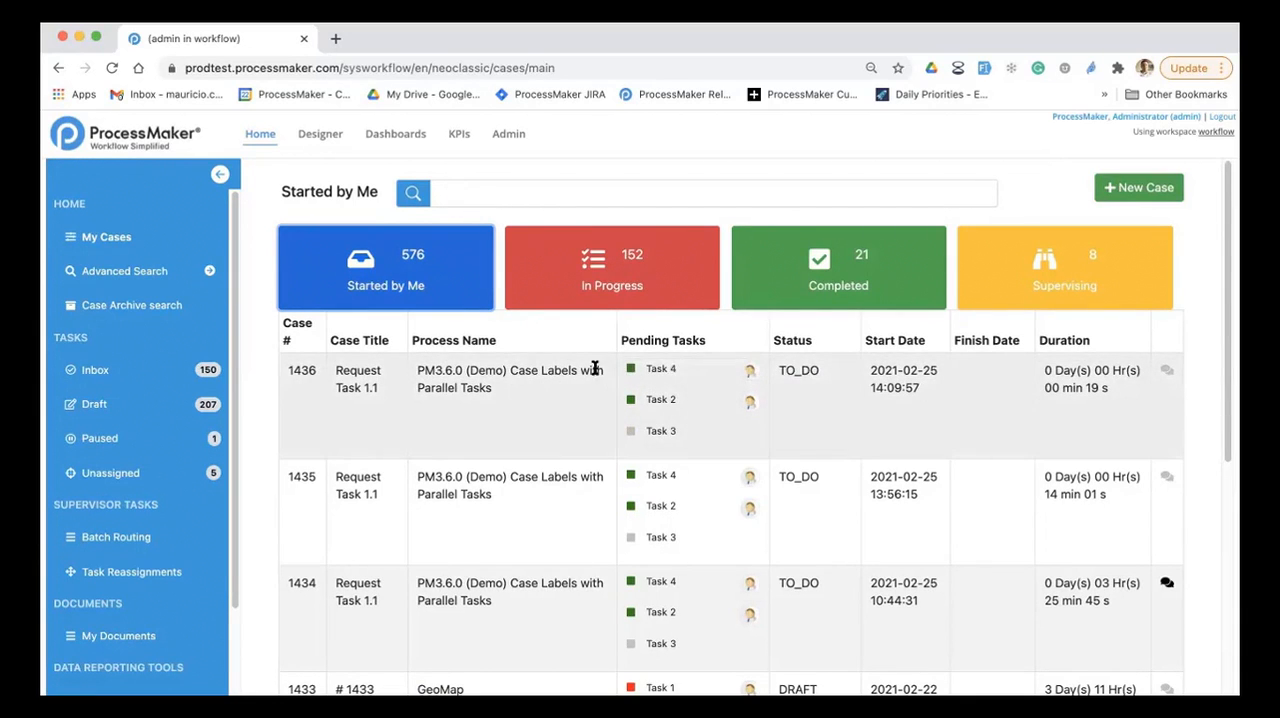
Step: Open Advanced Search and add the case number (#) as a search filter criterion
{"action": "left_click", "coordinate": [125, 271]}
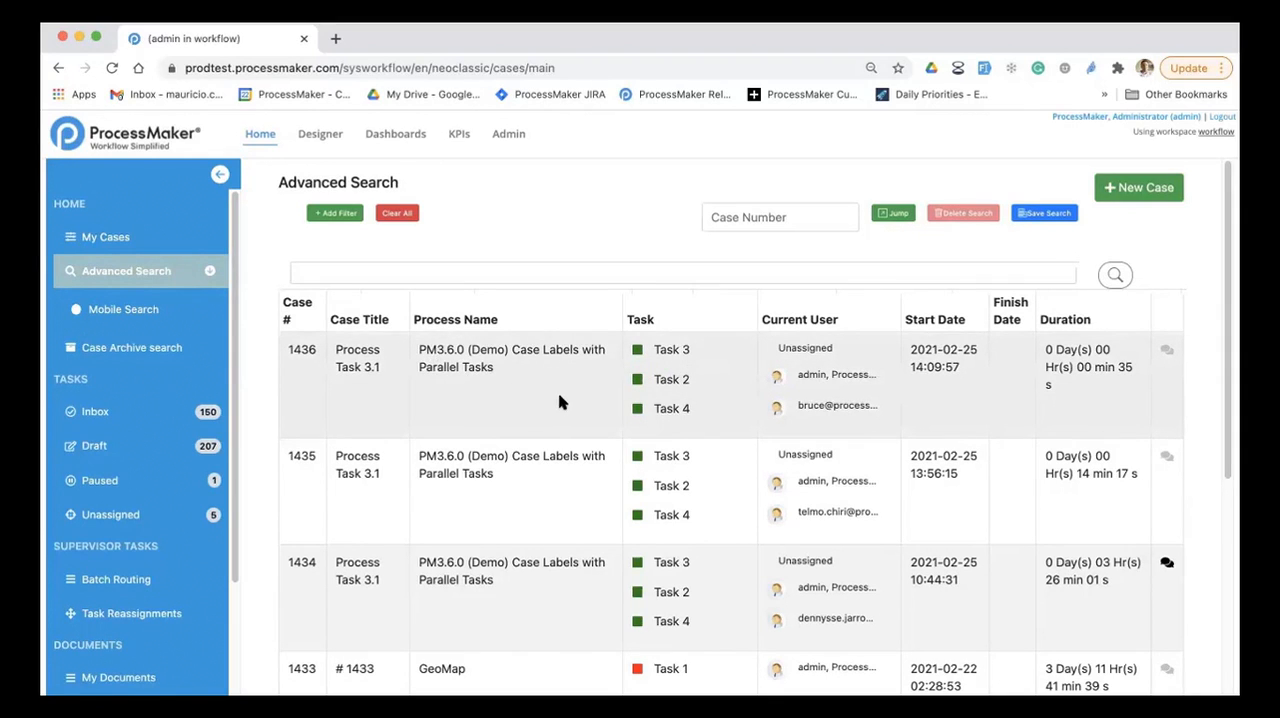
{"action": "left_click", "coordinate": [336, 212]}
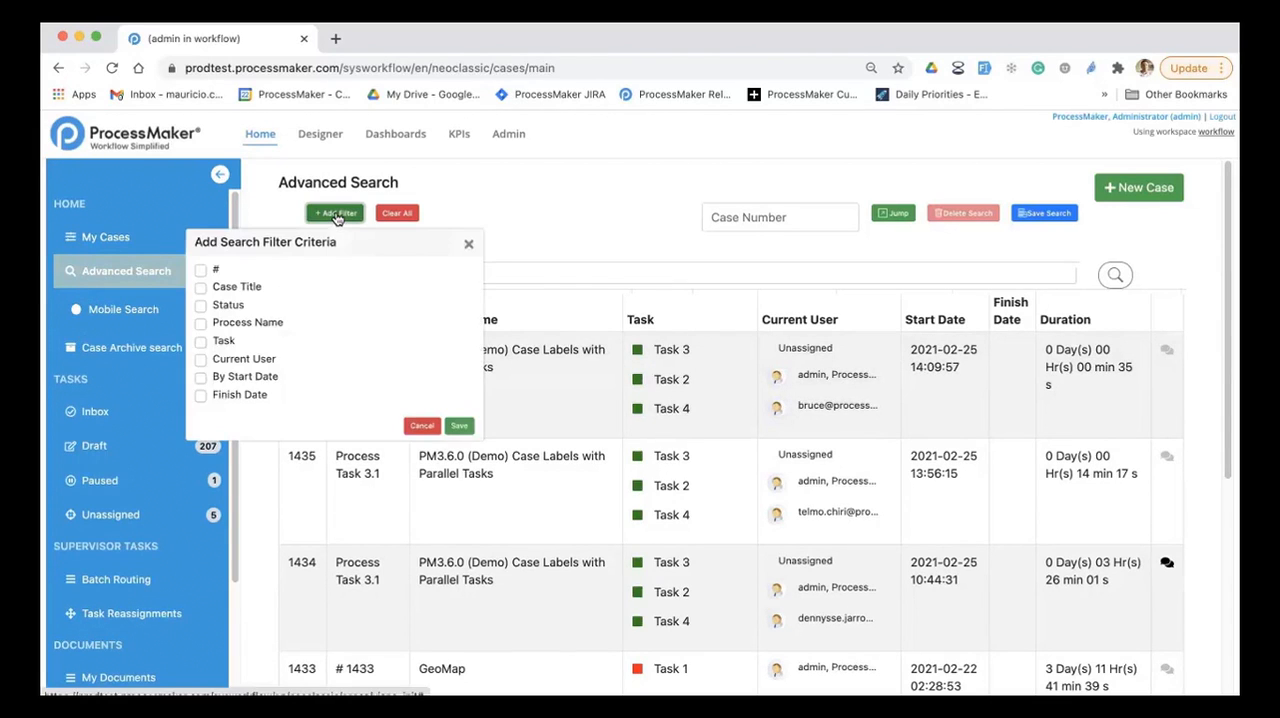
{"action": "left_click", "coordinate": [212, 272]}
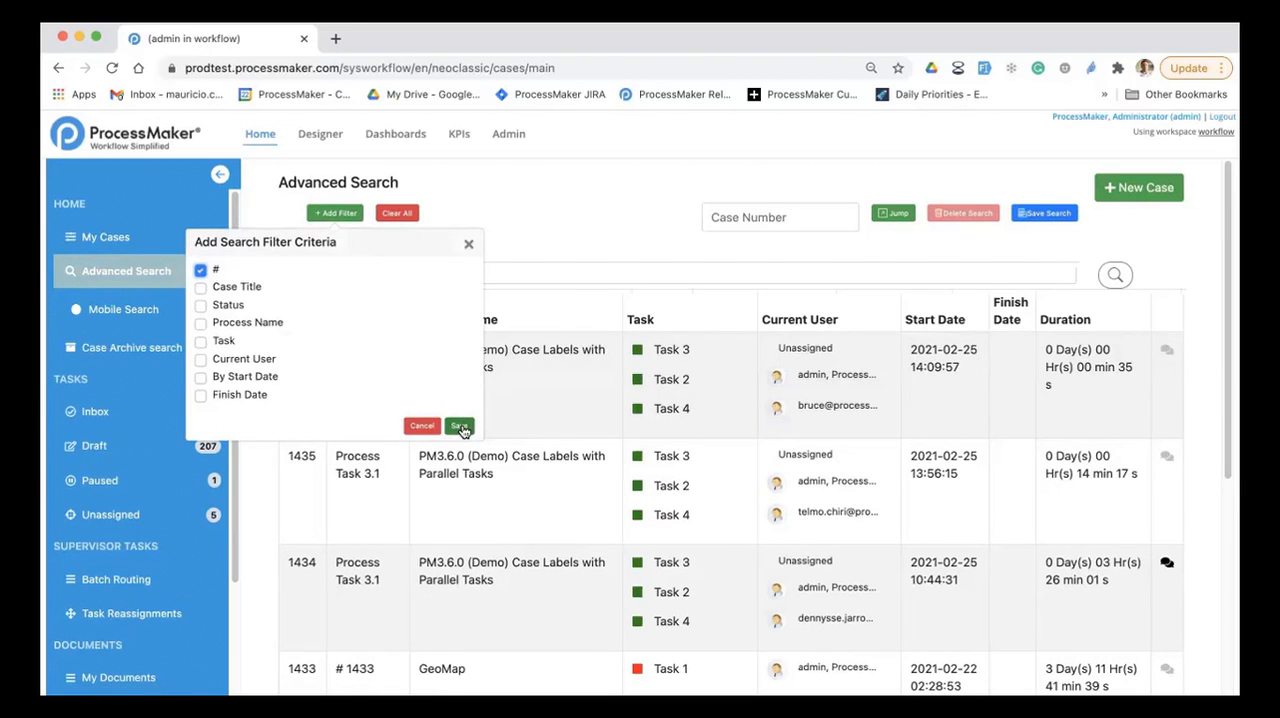
{"action": "left_click", "coordinate": [459, 426]}
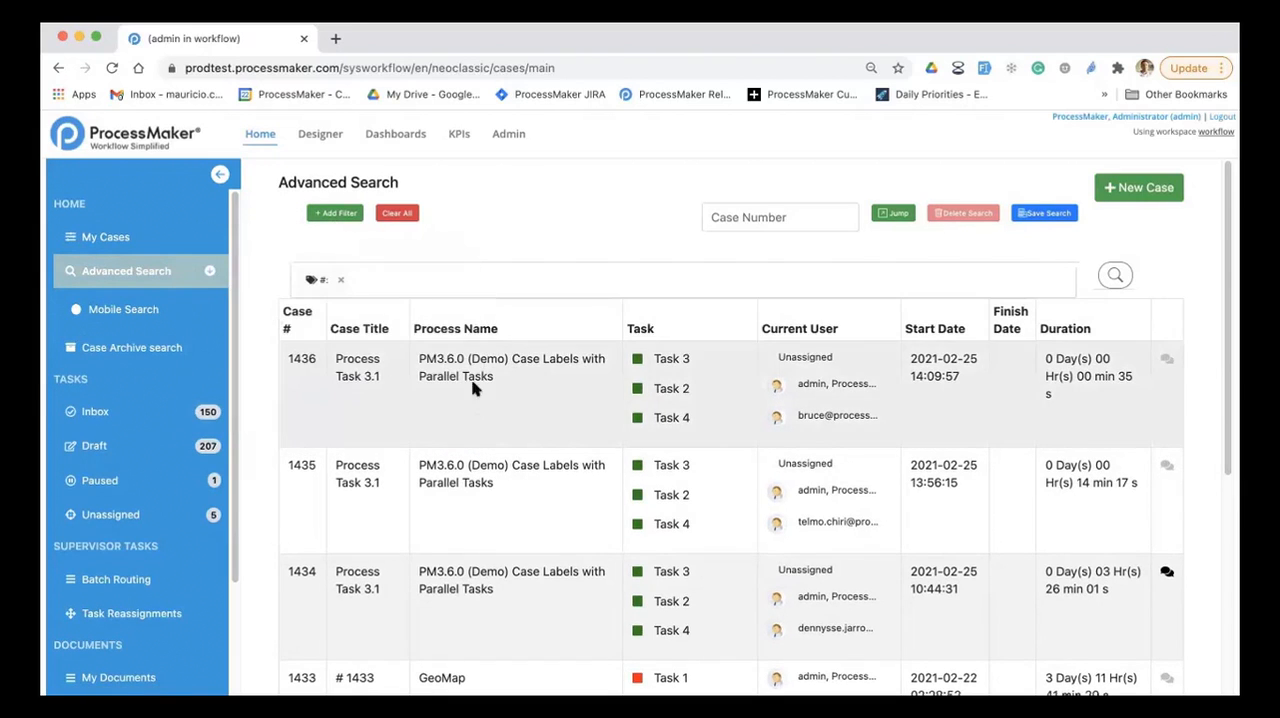
Step: Set the case number filter to the range 1420-1430 and run the search
{"action": "left_click", "coordinate": [316, 278]}
{"action": "left_click", "coordinate": [244, 373]}
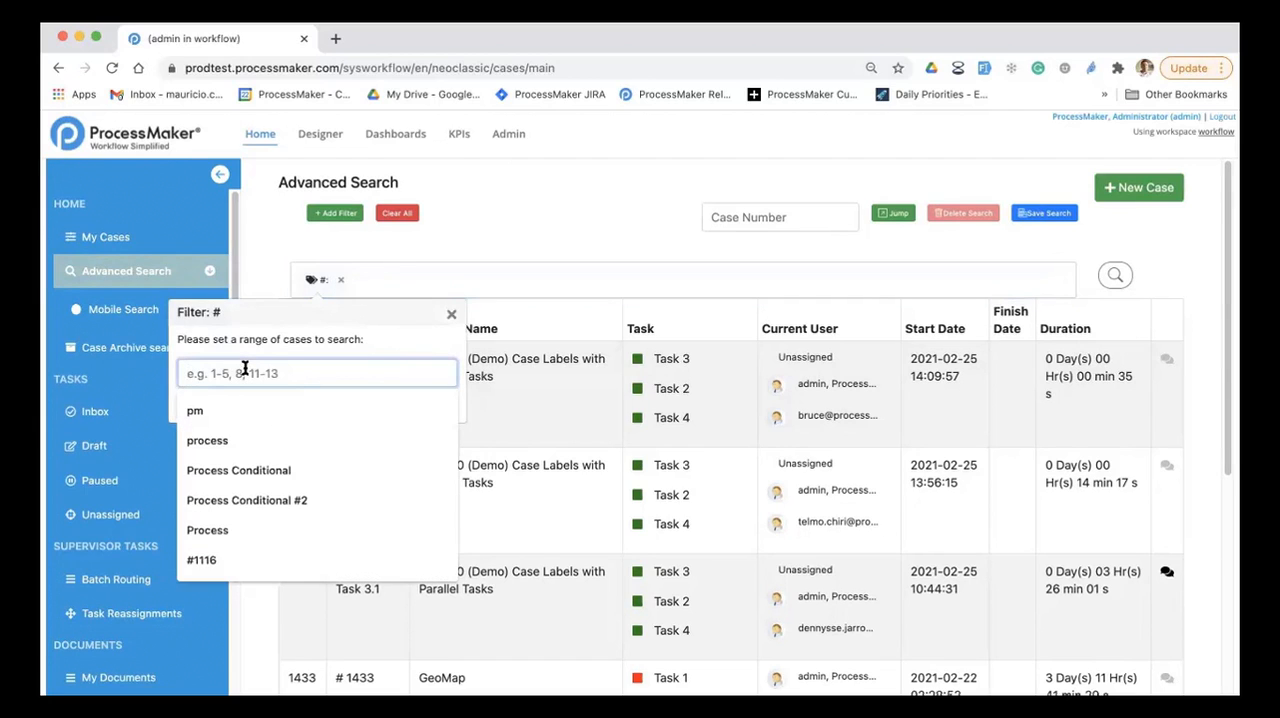
{"action": "type", "text": "14"}
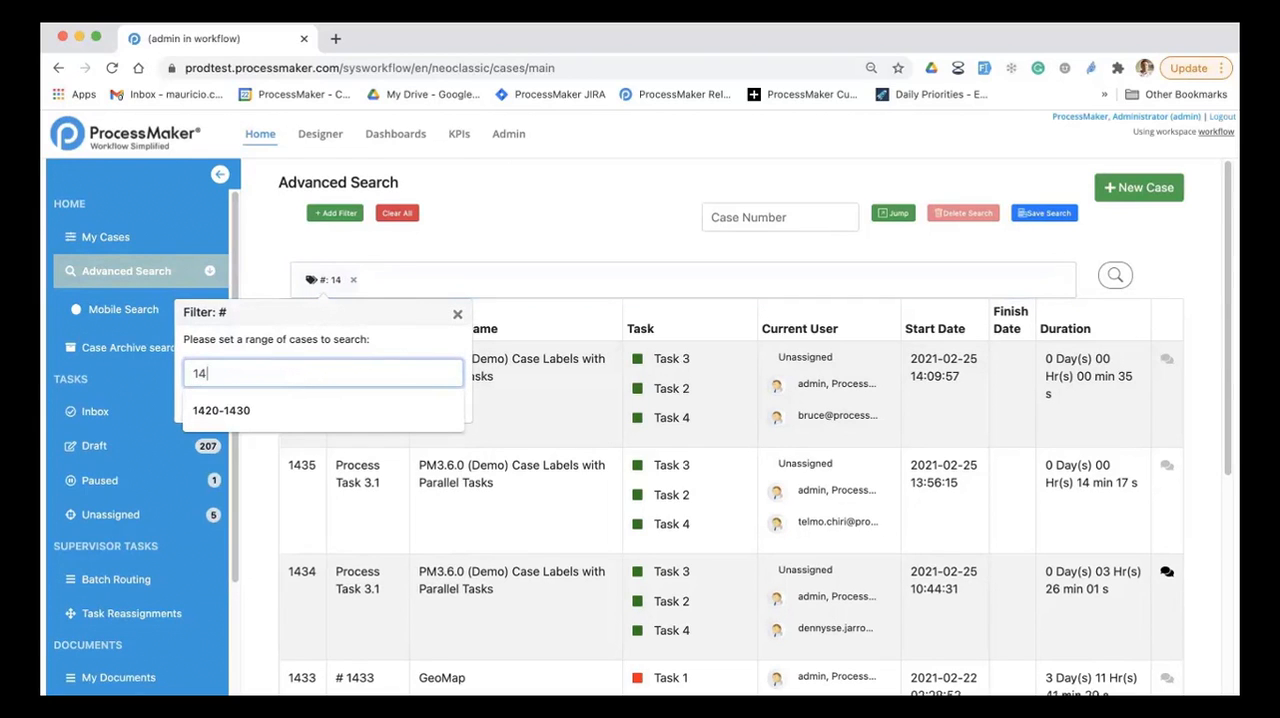
{"action": "type", "text": "20"}
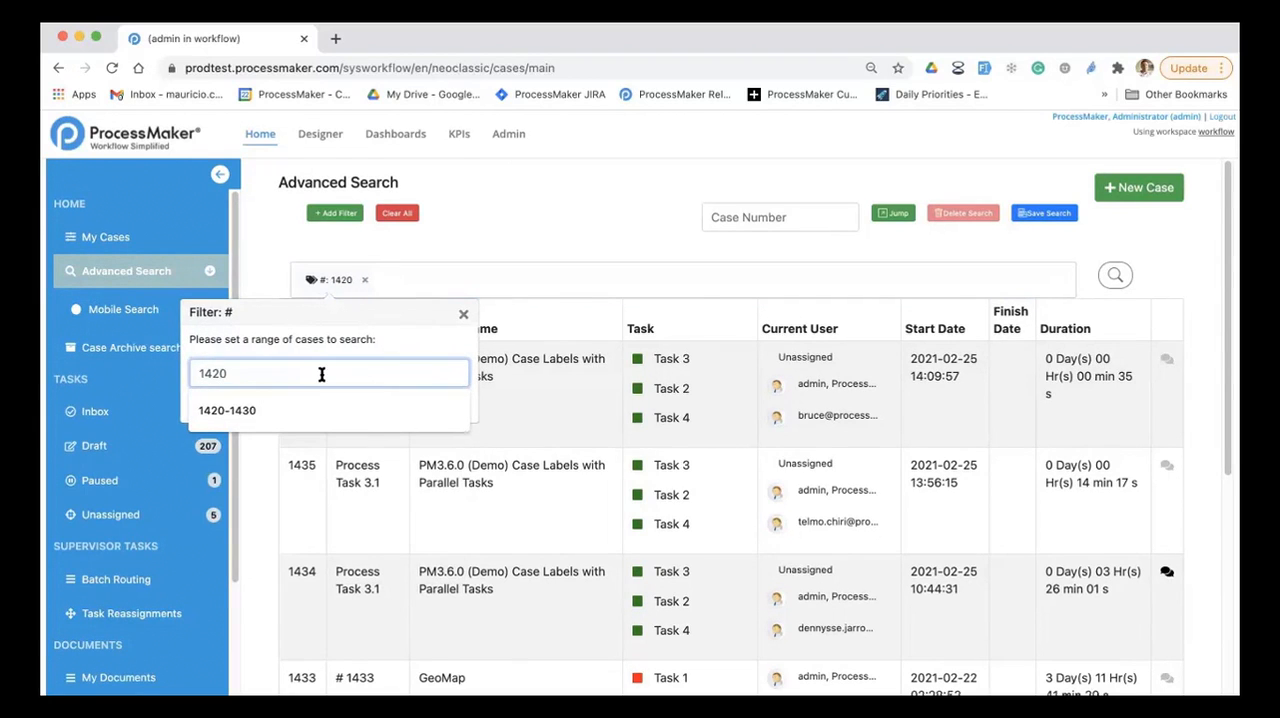
{"action": "type", "text": "-"}
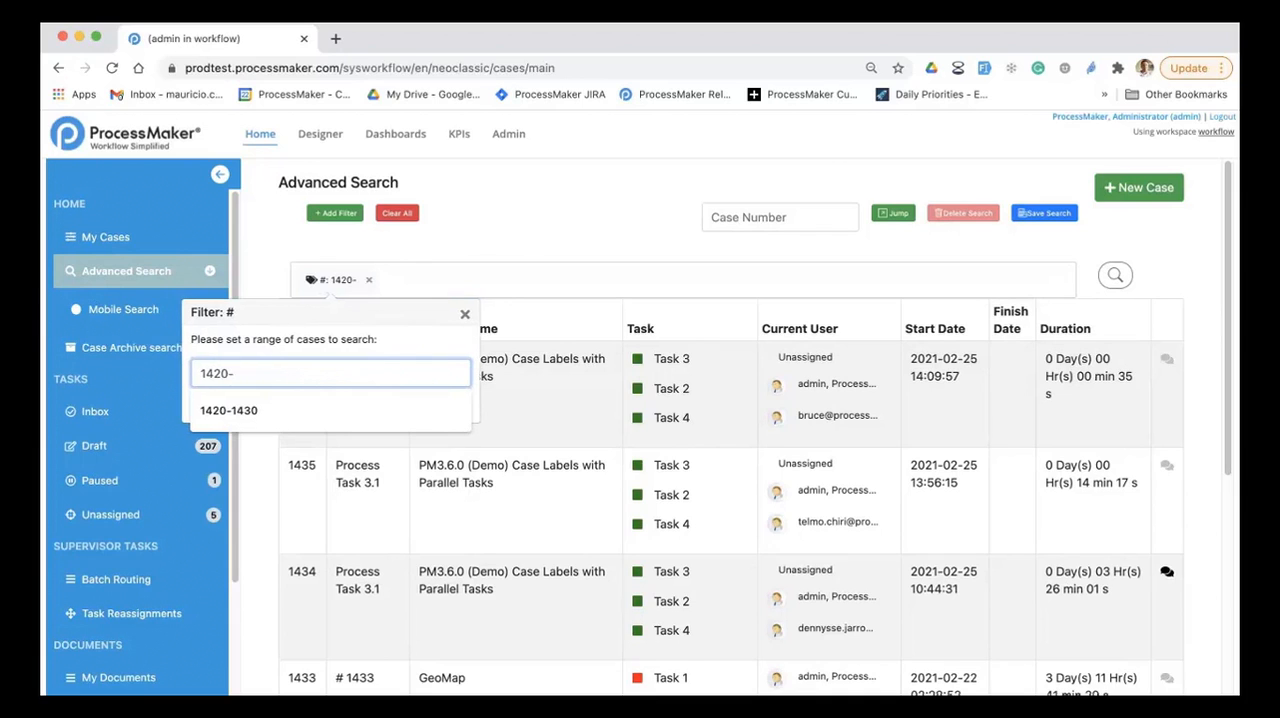
{"action": "type", "text": "1420"}
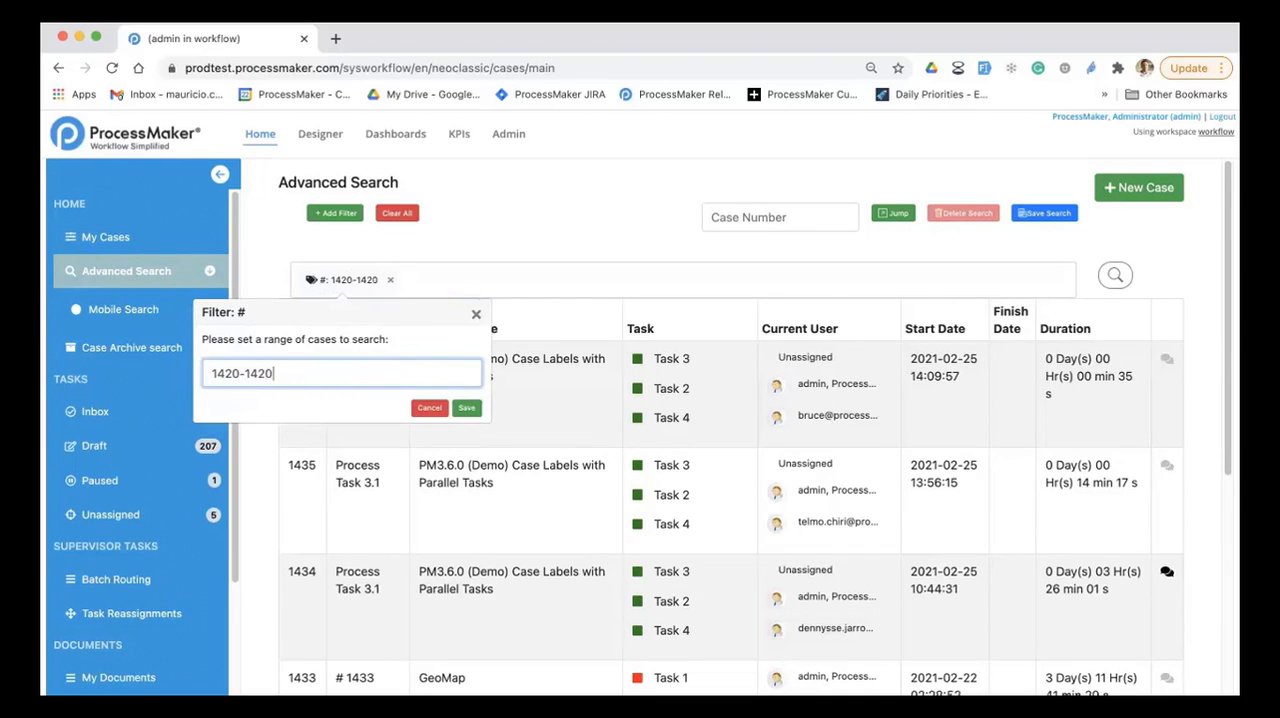
{"action": "key", "text": "BackSpace"}
{"action": "key", "text": "BackSpace"}
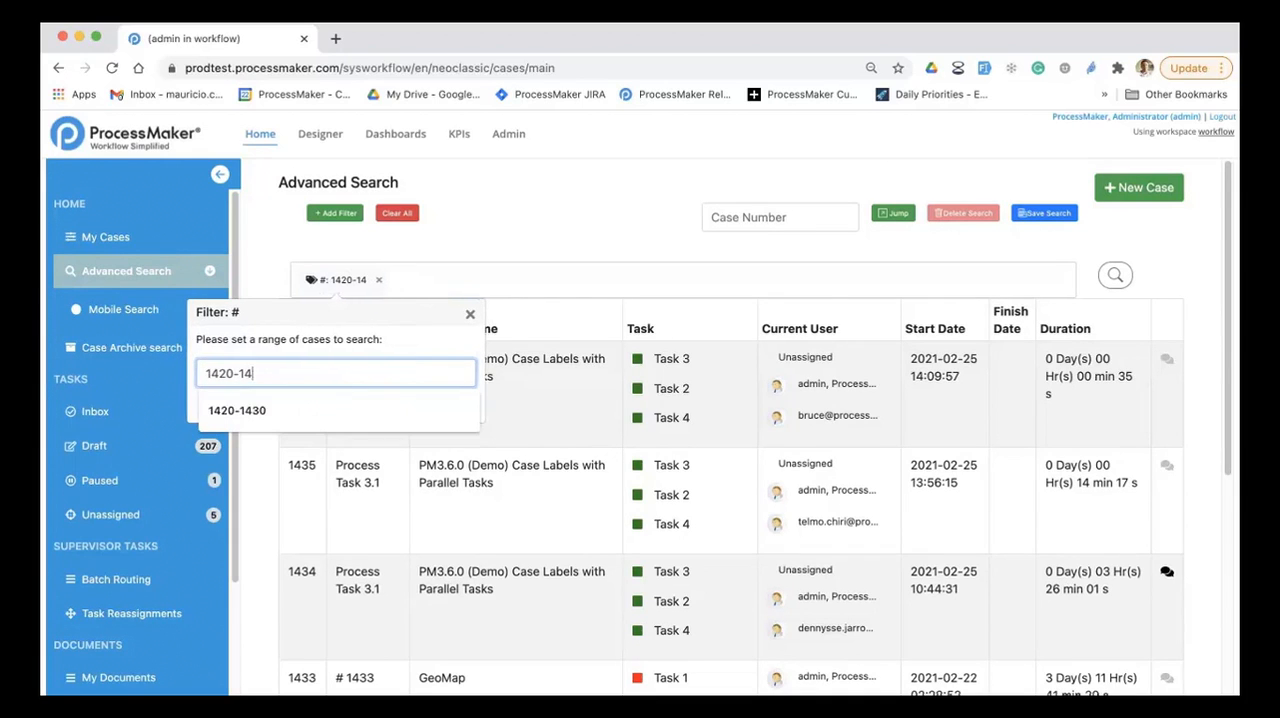
{"action": "type", "text": "30"}
{"action": "left_click", "coordinate": [474, 409]}
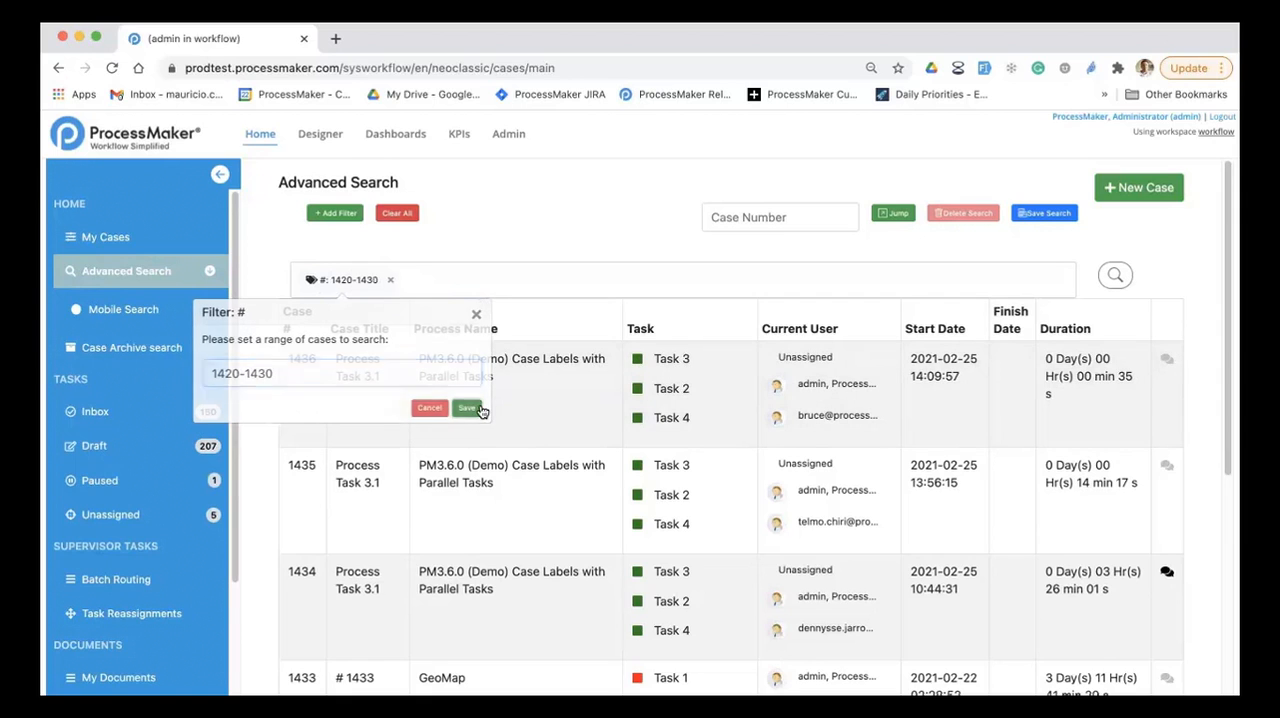
{"action": "left_click", "coordinate": [1115, 279]}
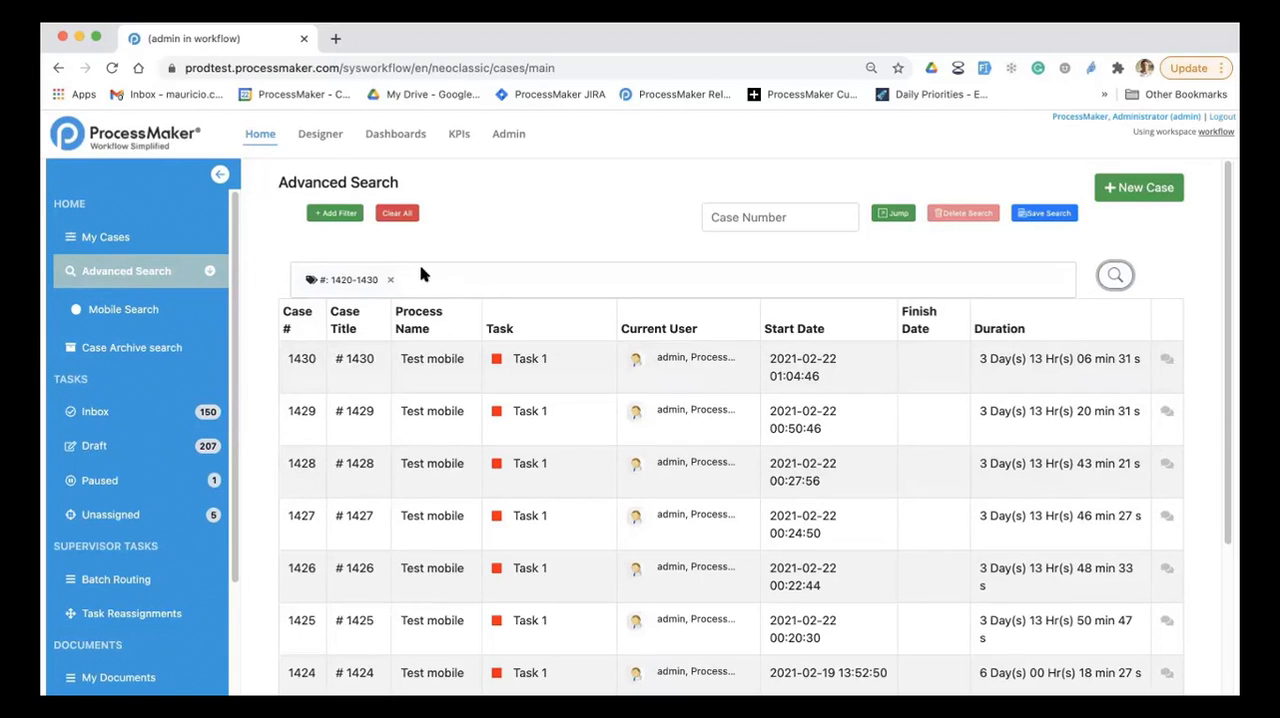
Step: Add By Start Date and Process Name to the search filter criteria
{"action": "left_click", "coordinate": [336, 213]}
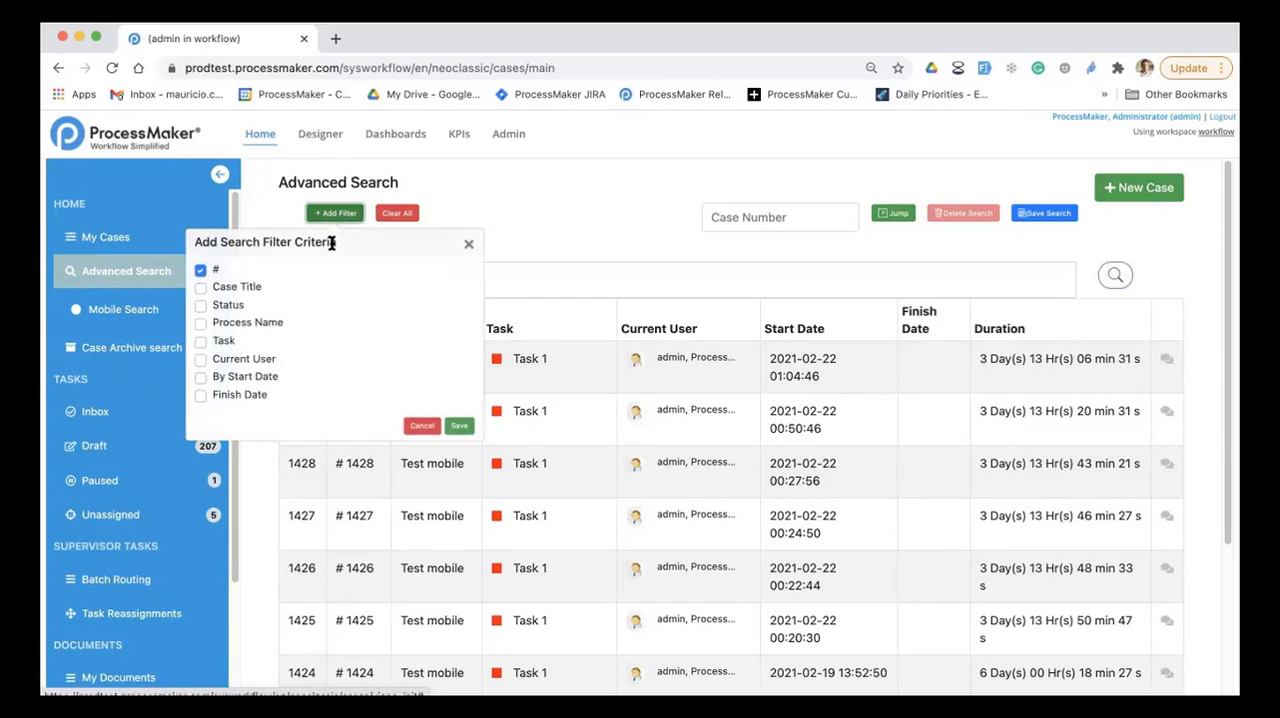
{"action": "left_click", "coordinate": [200, 378]}
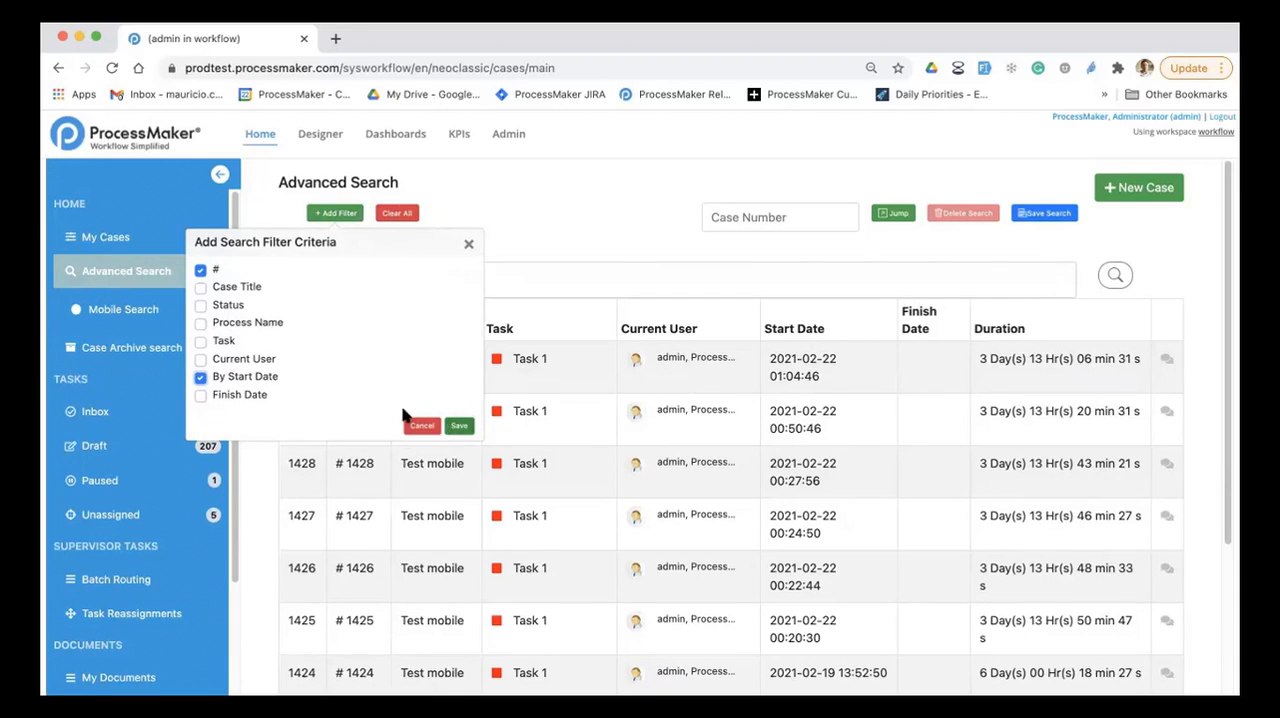
{"action": "left_click", "coordinate": [262, 324]}
{"action": "left_click", "coordinate": [459, 426]}
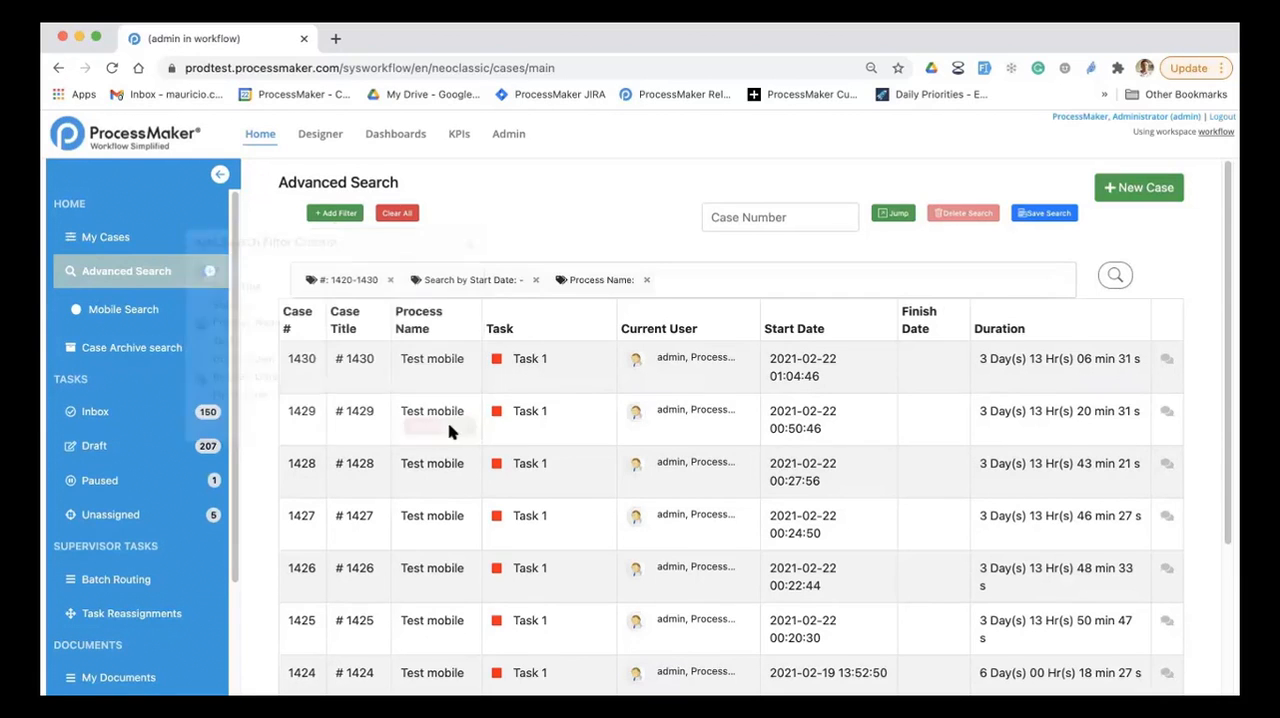
Step: Set the Process Name filter to Test mobile and save it
{"action": "left_click", "coordinate": [587, 280]}
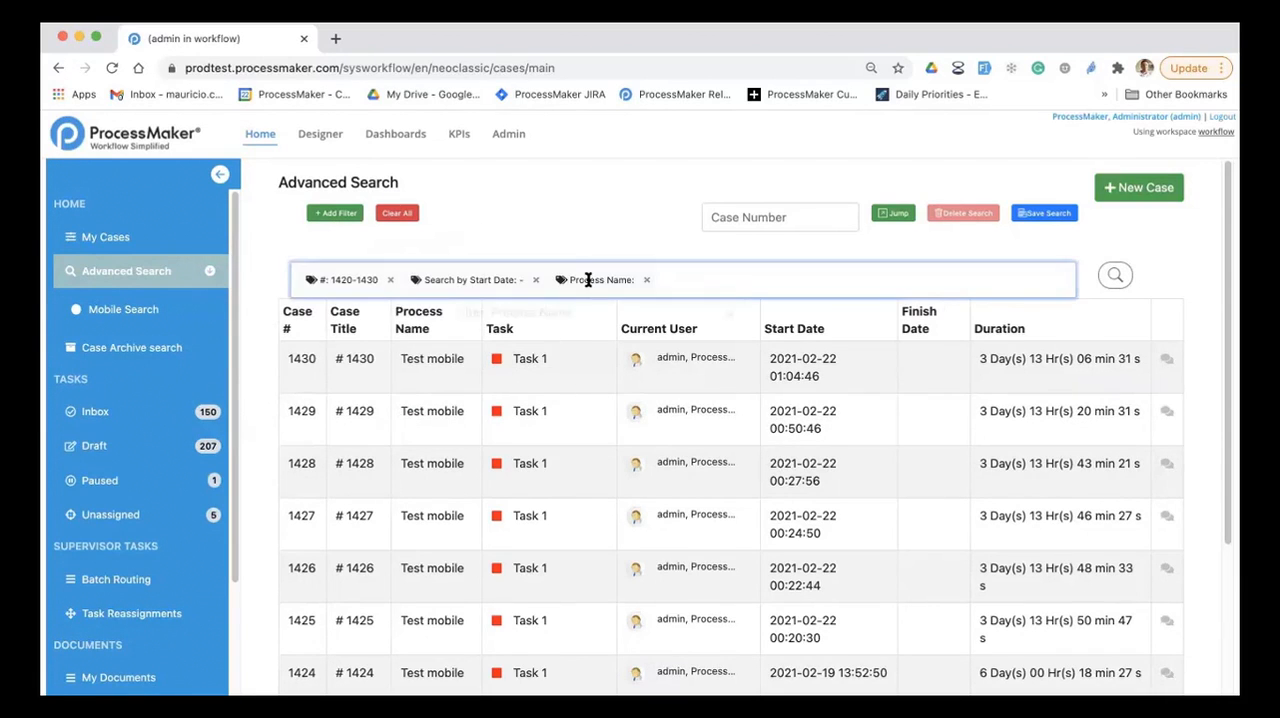
{"action": "left_click", "coordinate": [564, 360]}
{"action": "type", "text": "tes"}
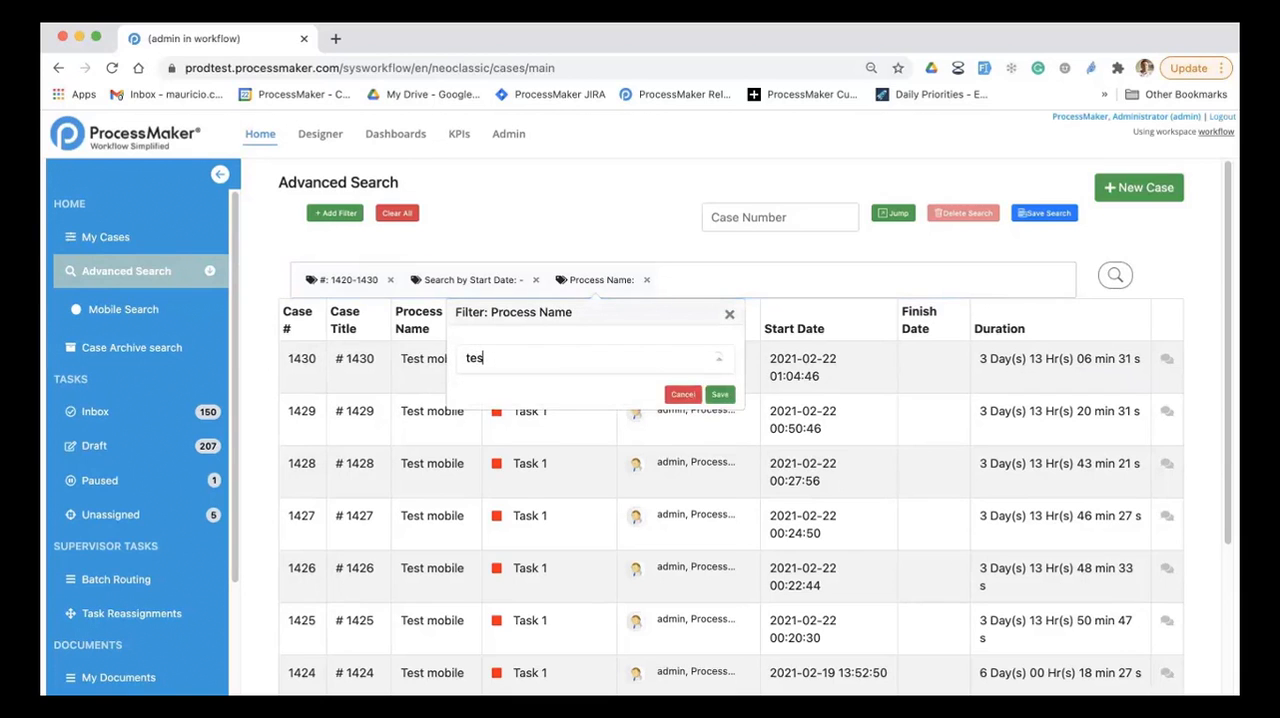
{"action": "type", "text": "t mo"}
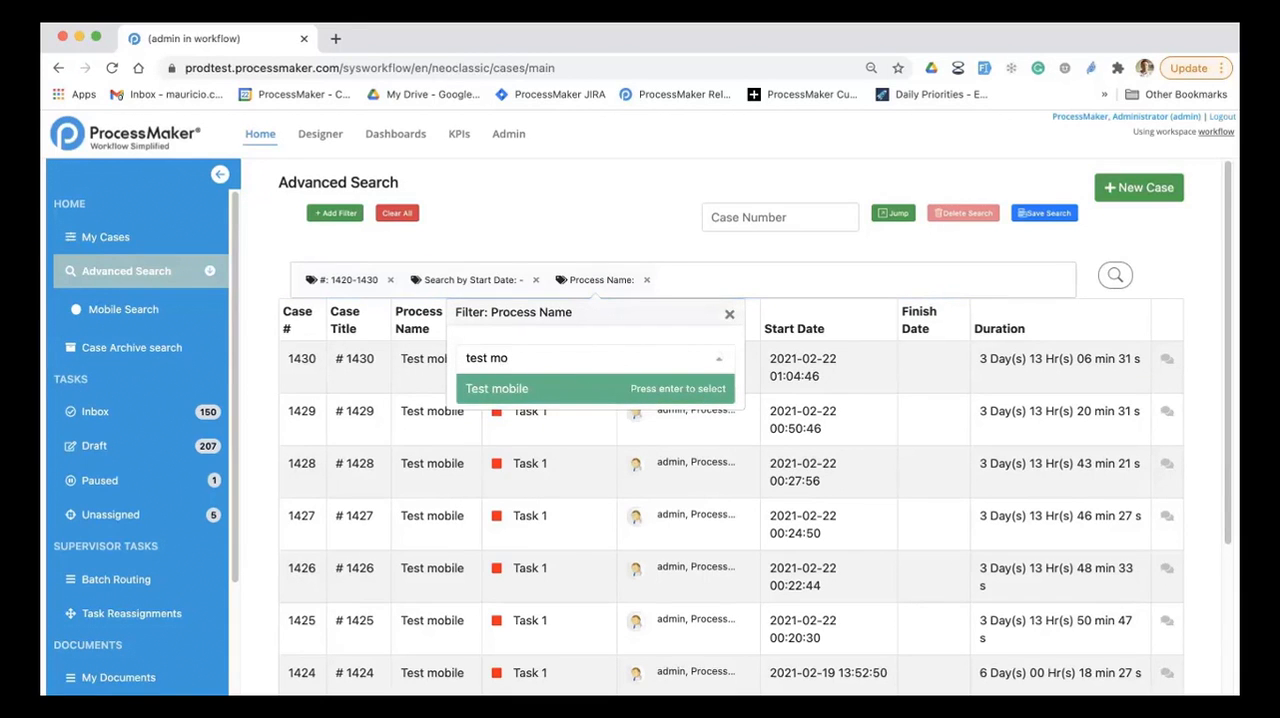
{"action": "left_click", "coordinate": [556, 388]}
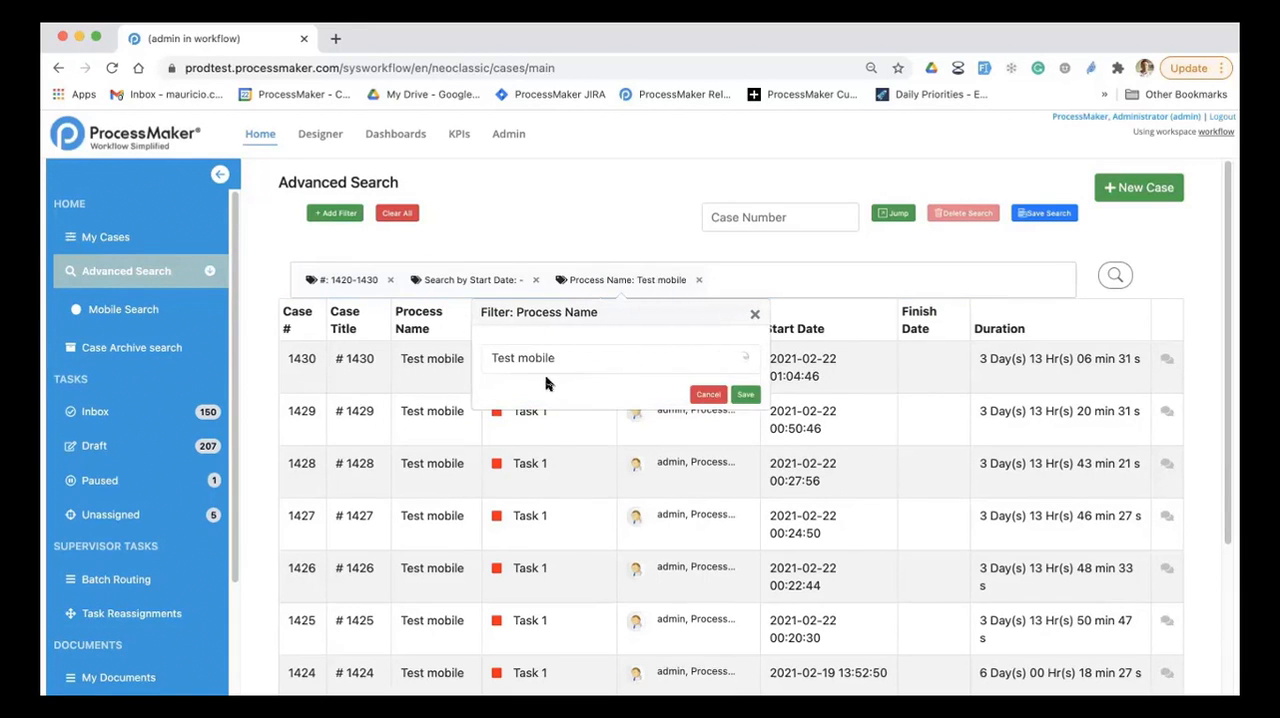
{"action": "left_click", "coordinate": [740, 394]}
Step: Set the Start Date filter to the range 2021-01-01 to 2021-02-25 and run the search
{"action": "left_click", "coordinate": [471, 280]}
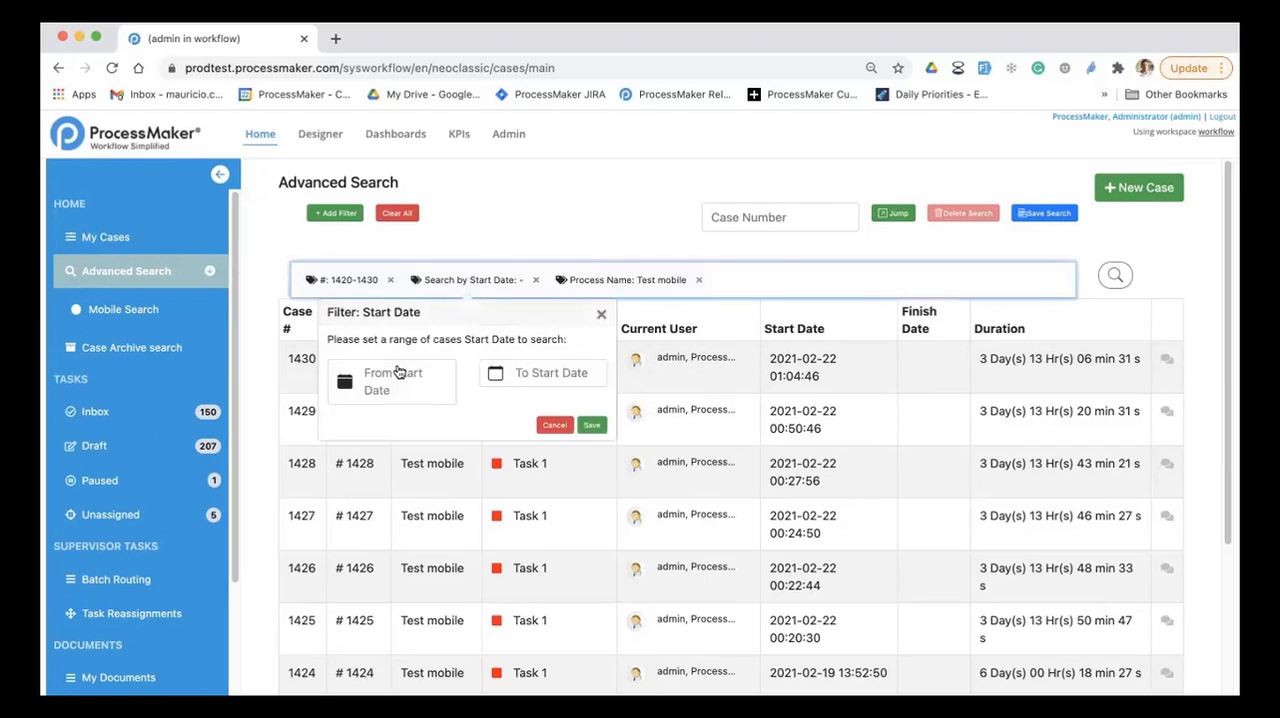
{"action": "left_click", "coordinate": [393, 377]}
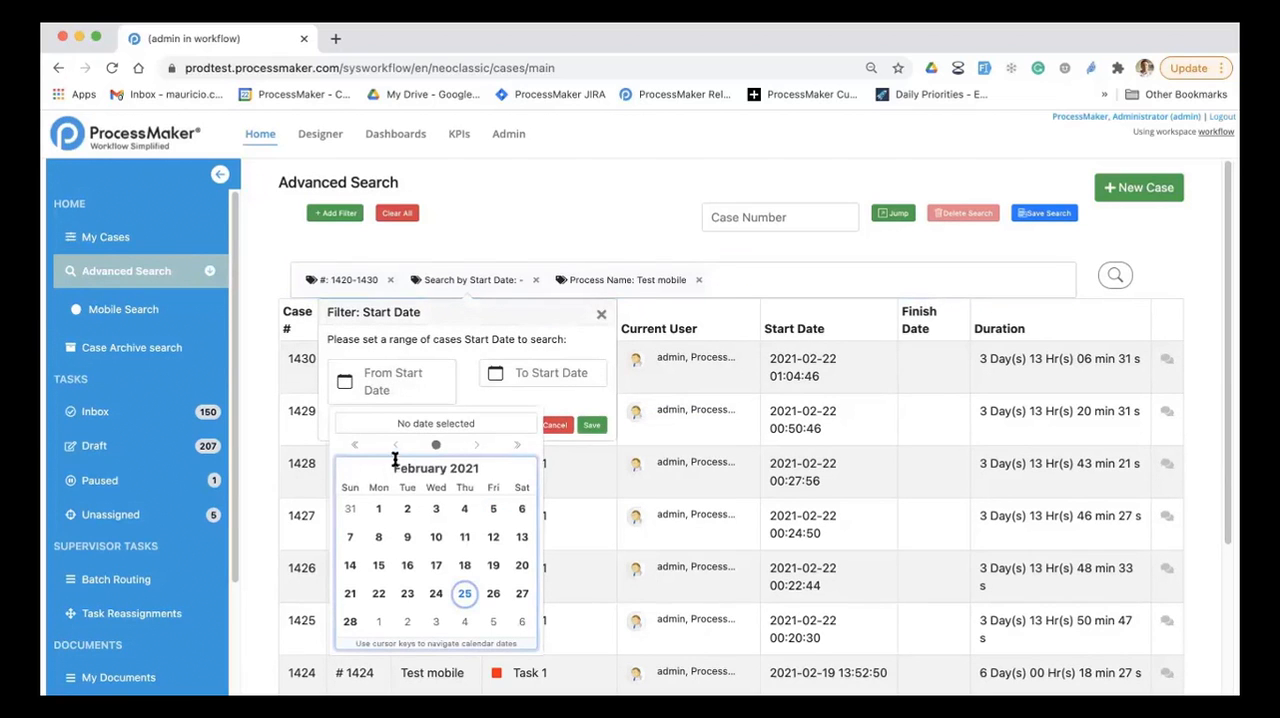
{"action": "left_click", "coordinate": [395, 444]}
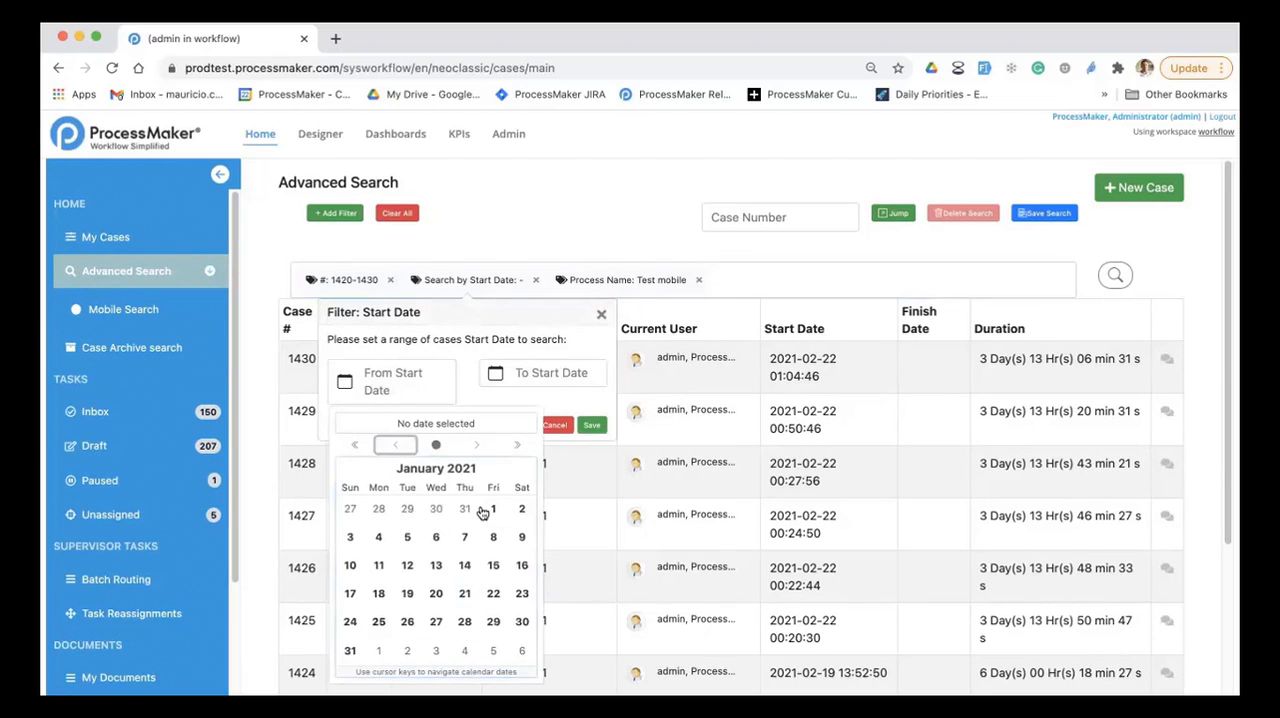
{"action": "left_click", "coordinate": [492, 510]}
{"action": "left_click", "coordinate": [600, 378]}
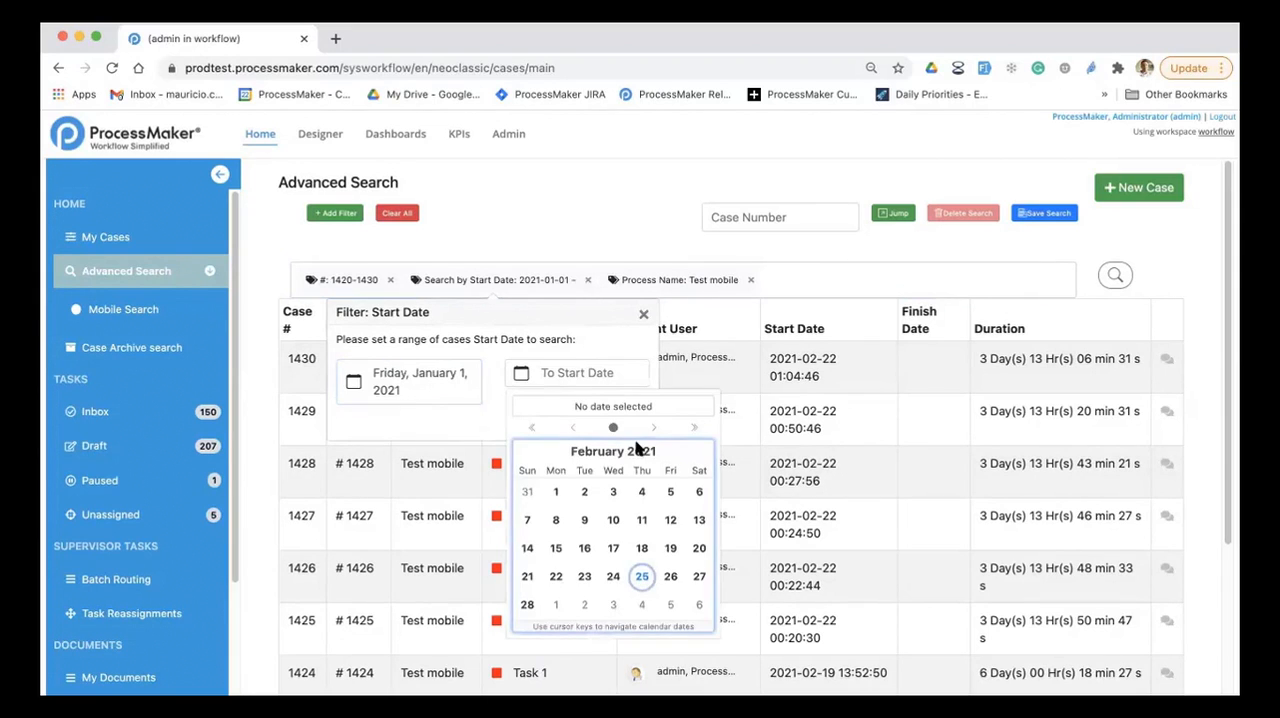
{"action": "left_click", "coordinate": [646, 574]}
{"action": "left_click", "coordinate": [703, 427]}
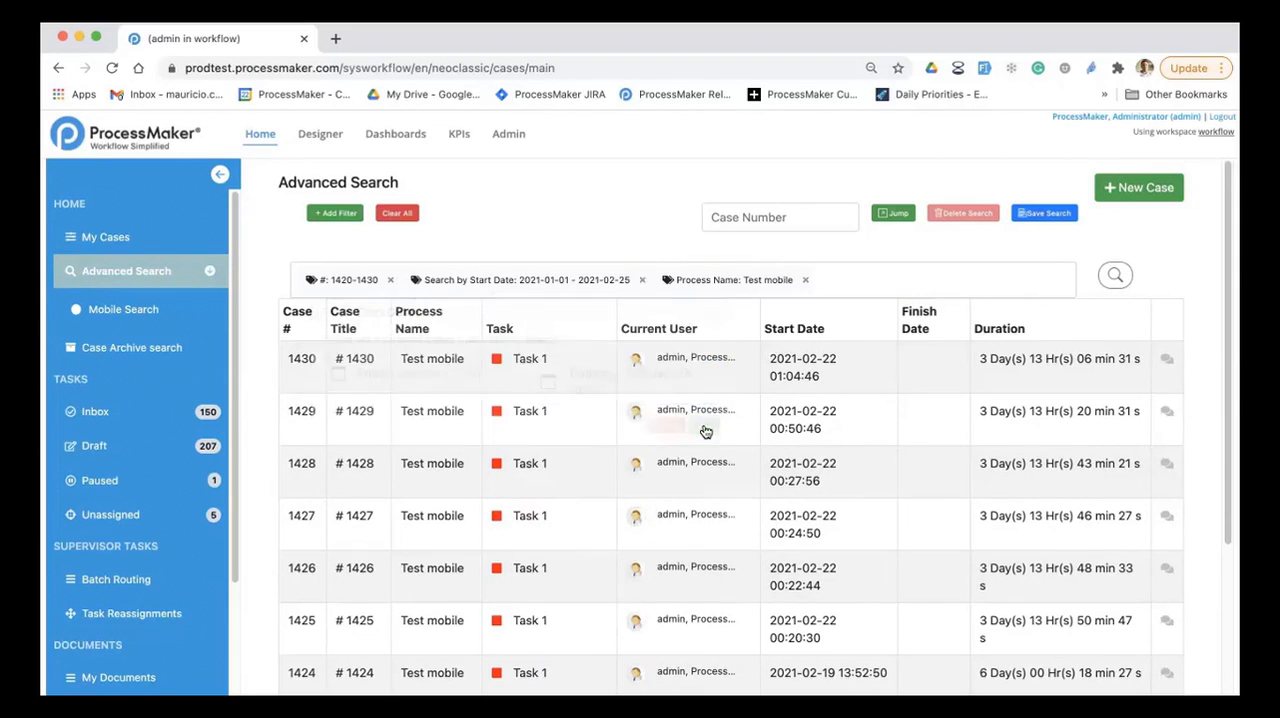
{"action": "left_click", "coordinate": [1115, 275]}
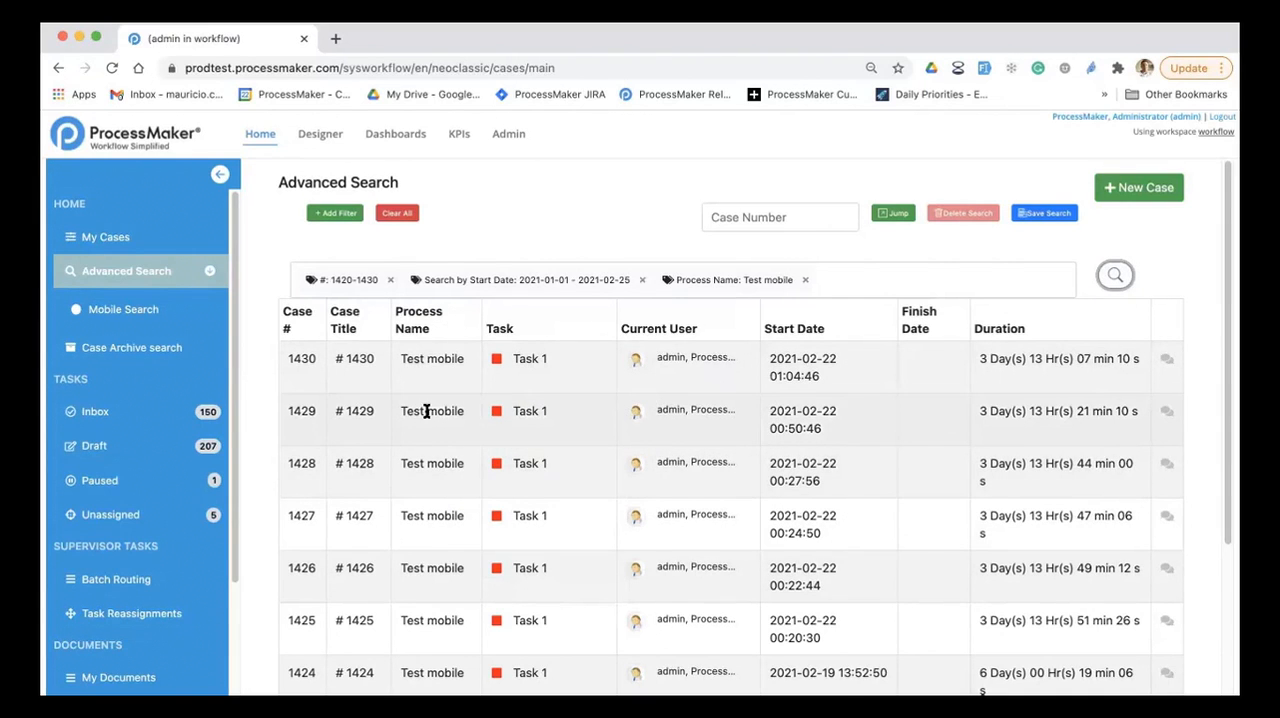
Step: View the details of case 1429 from the search results and return to Advanced Search
{"action": "left_click", "coordinate": [428, 411]}
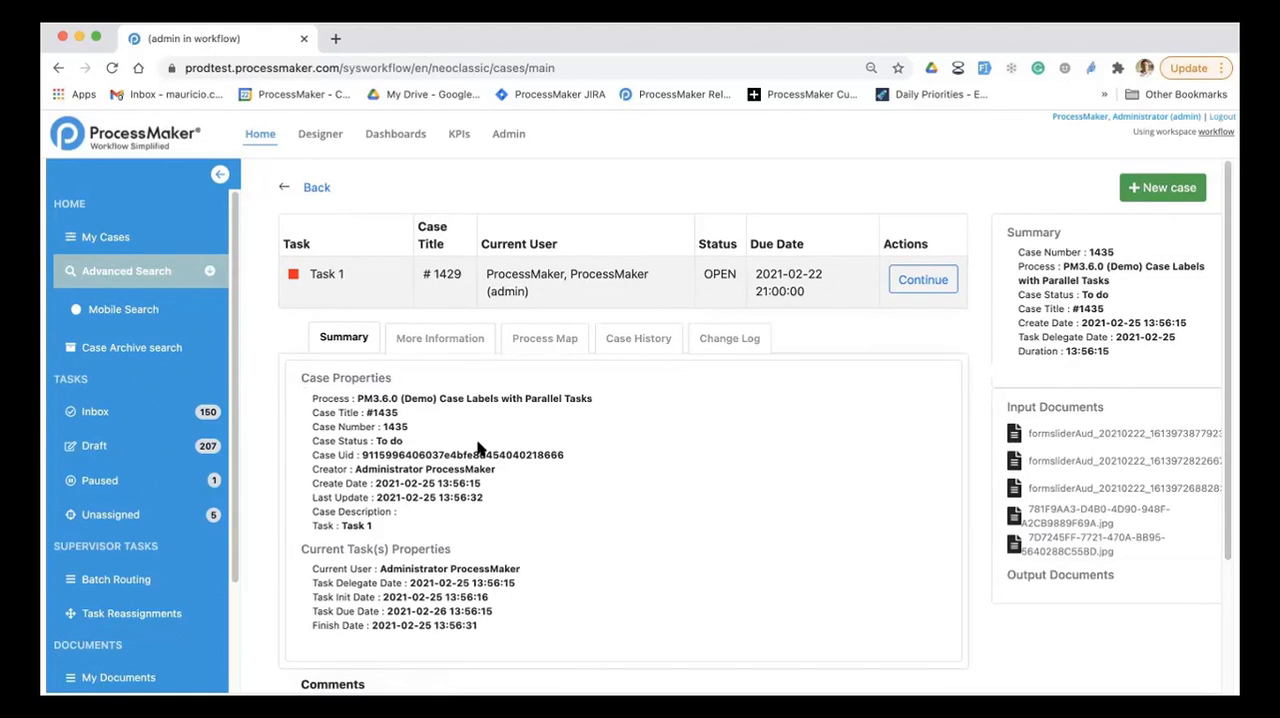
{"action": "left_click", "coordinate": [287, 189]}
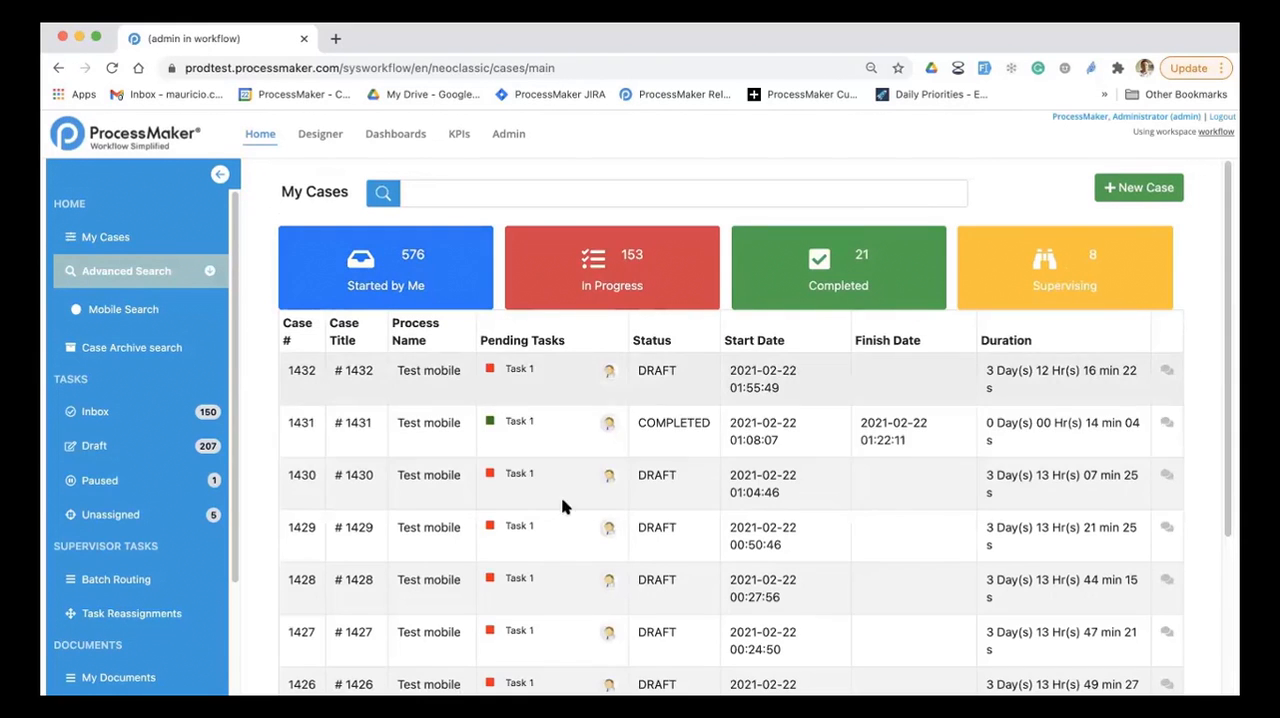
{"action": "left_click", "coordinate": [178, 278]}
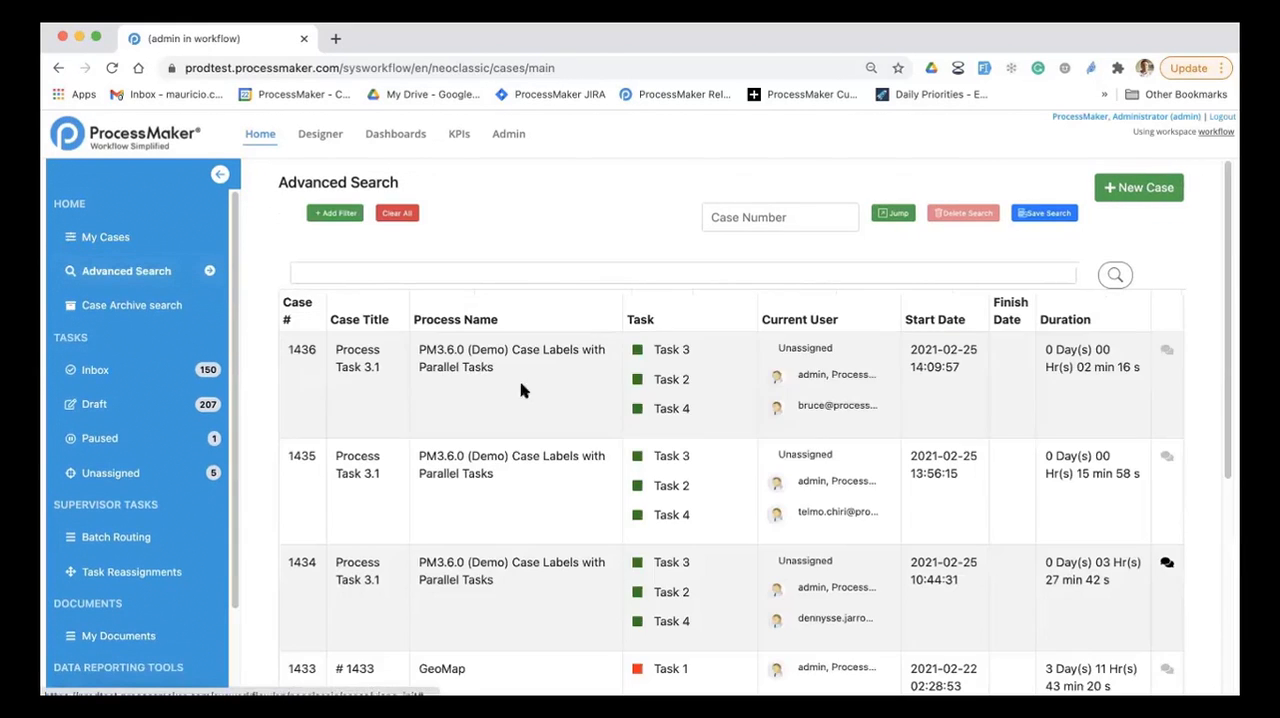
Step: Load the saved Mobile Search, remove its Process Name filter and save the search
{"action": "left_click", "coordinate": [212, 273]}
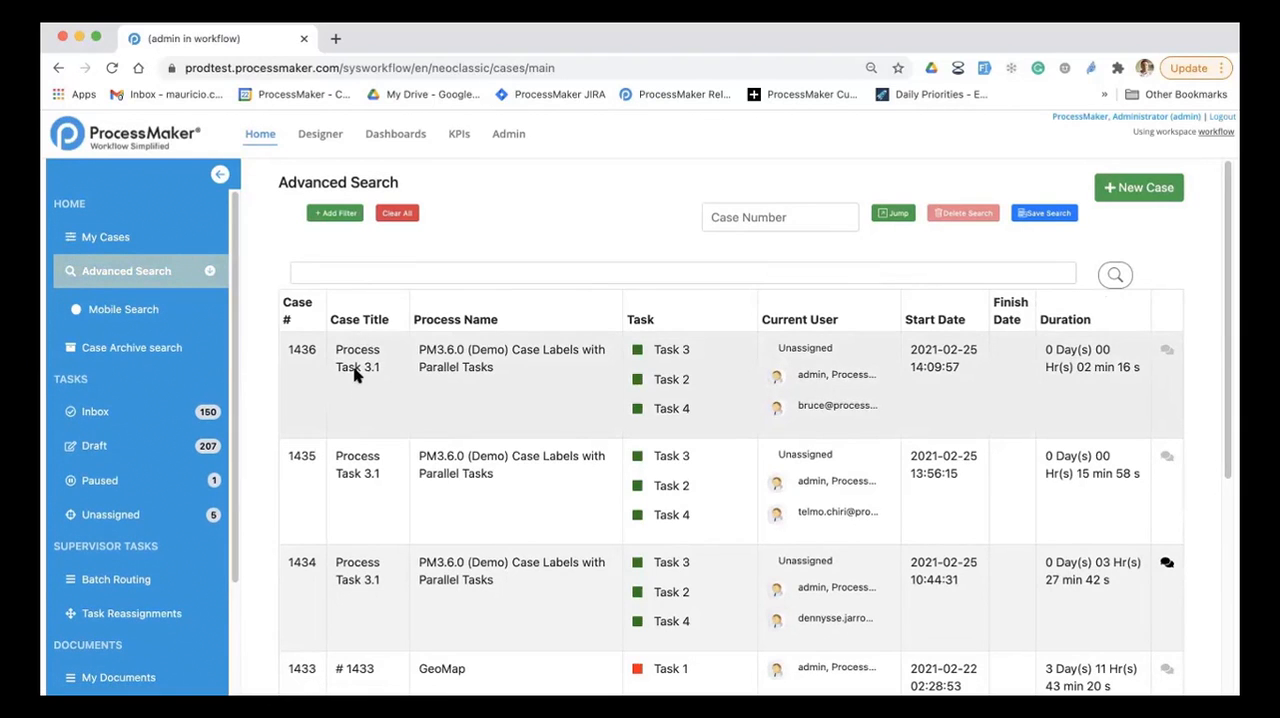
{"action": "left_click", "coordinate": [175, 312]}
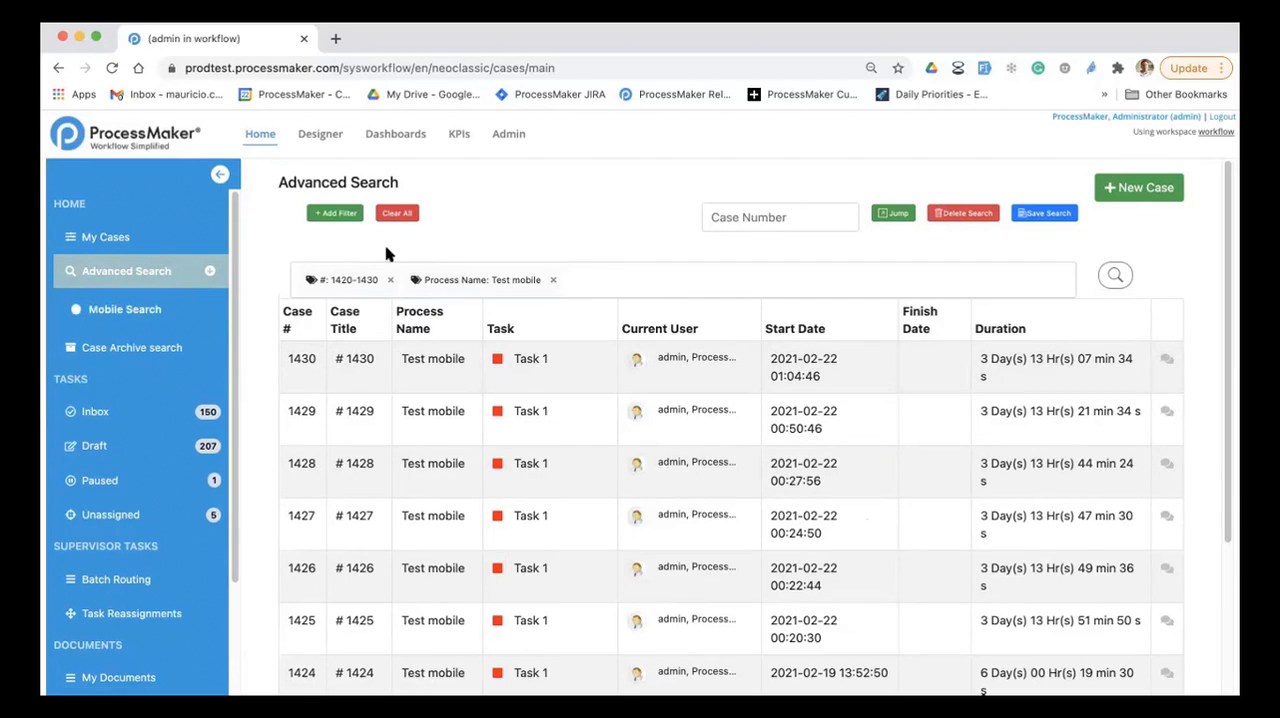
{"action": "left_click", "coordinate": [555, 282]}
{"action": "left_click", "coordinate": [1045, 215]}
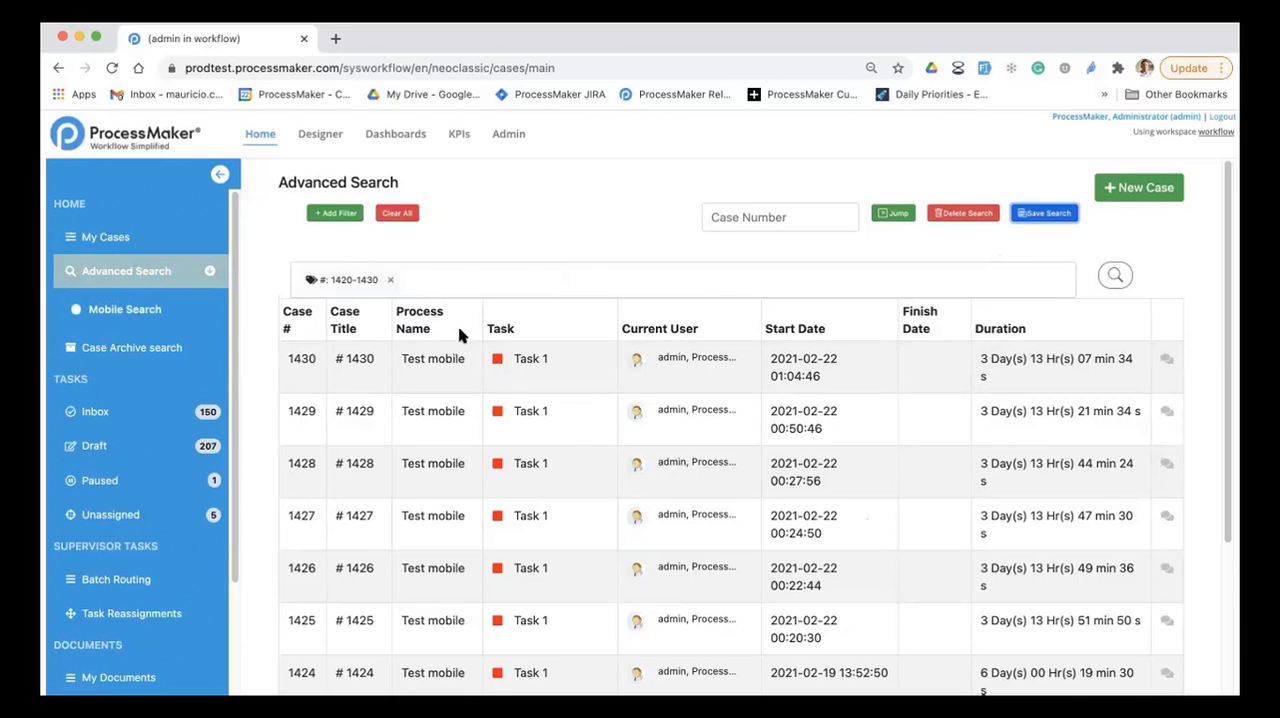
Step: Replace the case number filter in Mobile Search with the Process Name criterion
{"action": "left_click", "coordinate": [390, 281]}
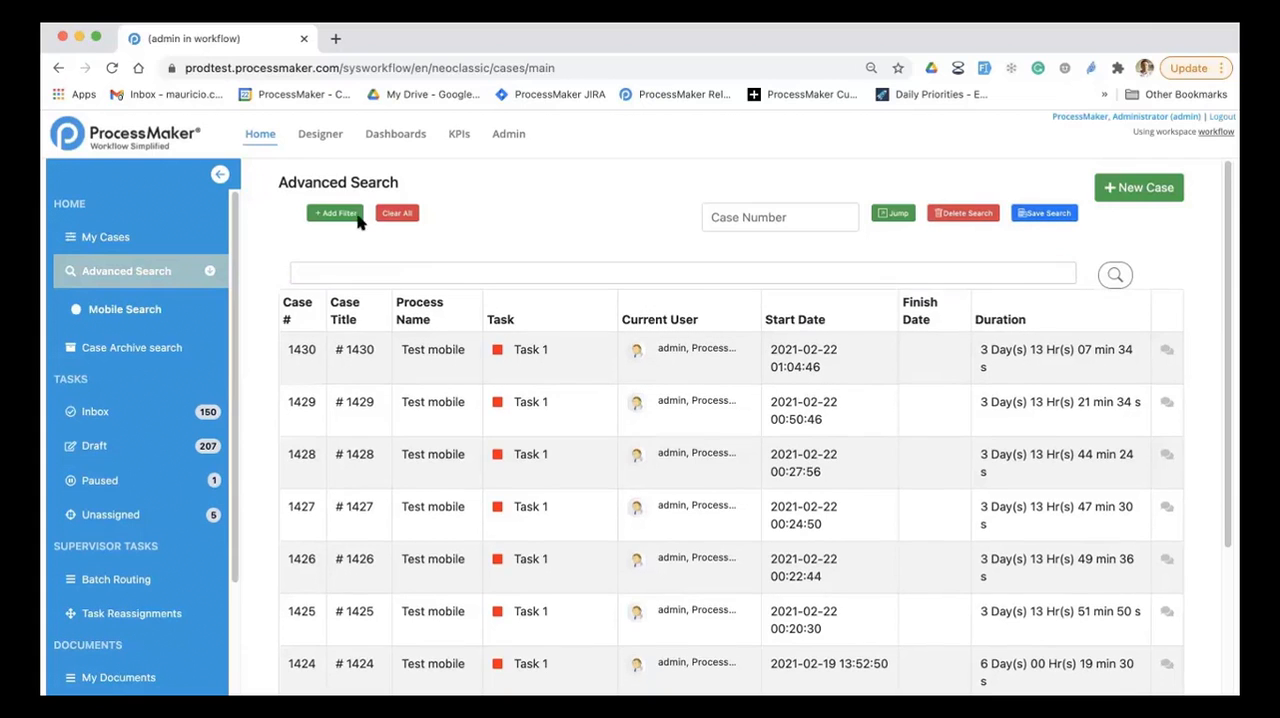
{"action": "left_click", "coordinate": [345, 213]}
{"action": "left_click", "coordinate": [243, 322]}
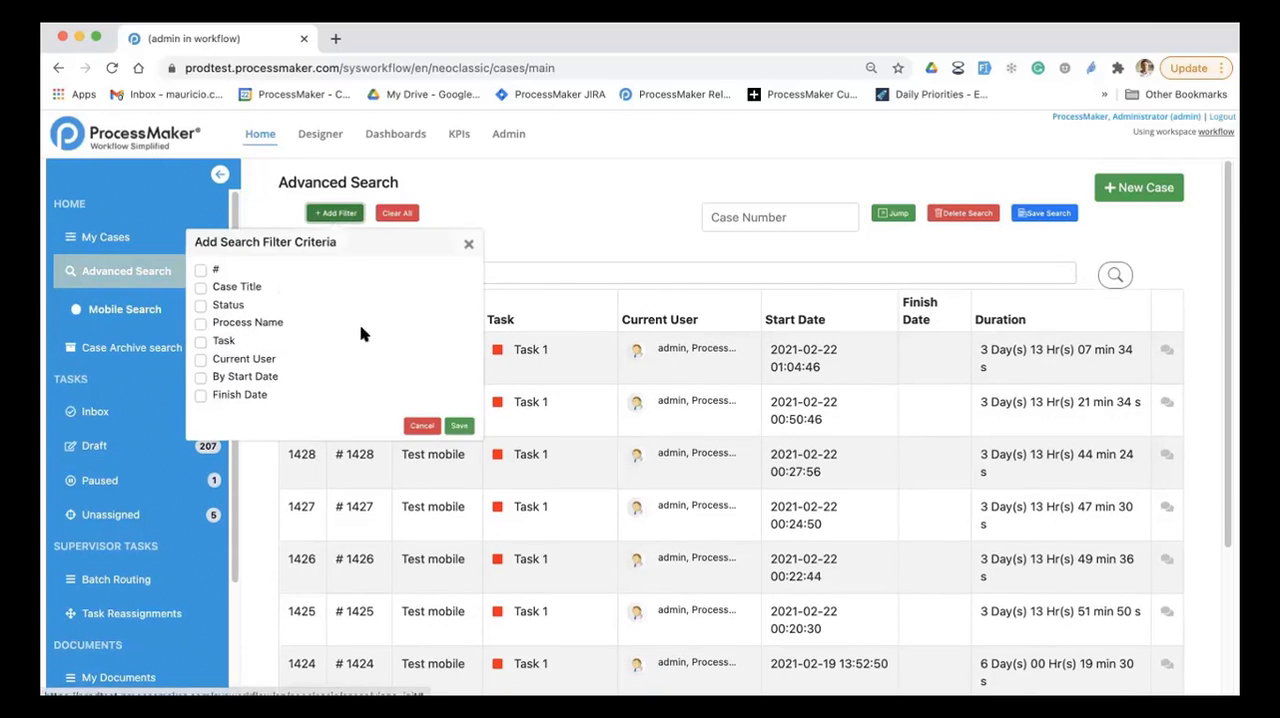
{"action": "left_click", "coordinate": [459, 425]}
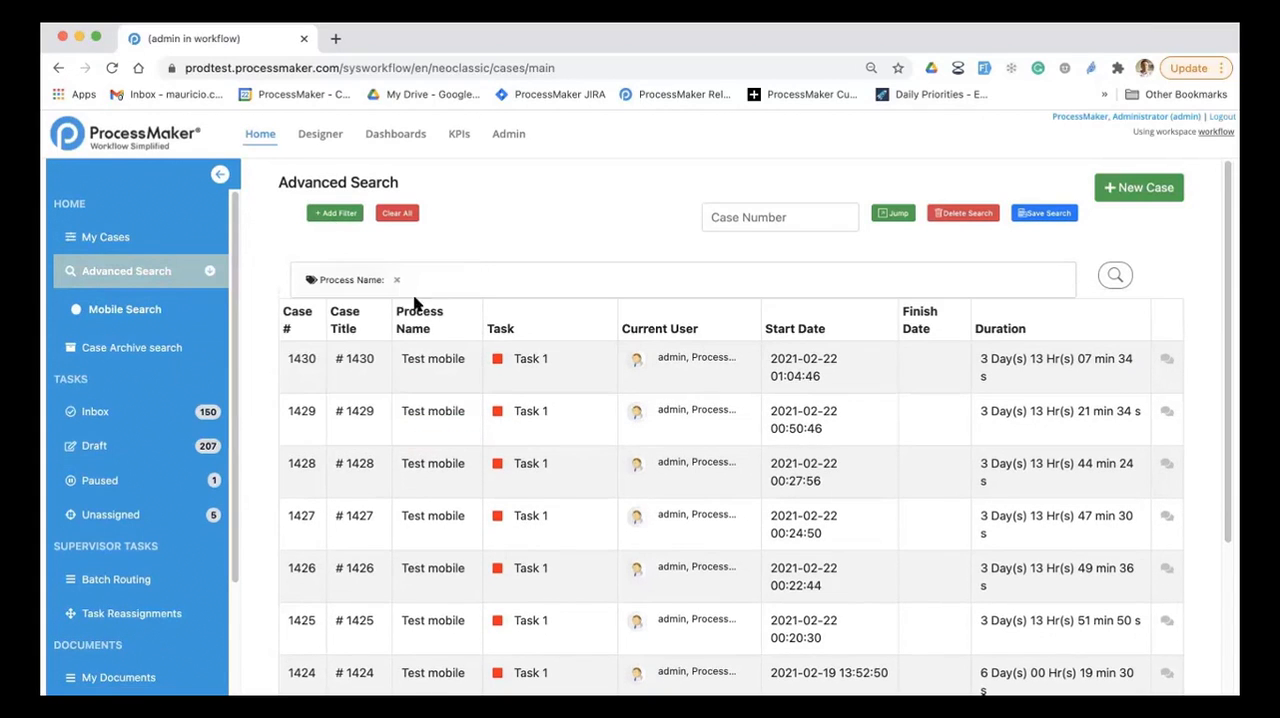
Step: Set the Process Name filter to BR Demo Process, run the search and save it
{"action": "left_click", "coordinate": [373, 280]}
{"action": "left_click", "coordinate": [365, 360]}
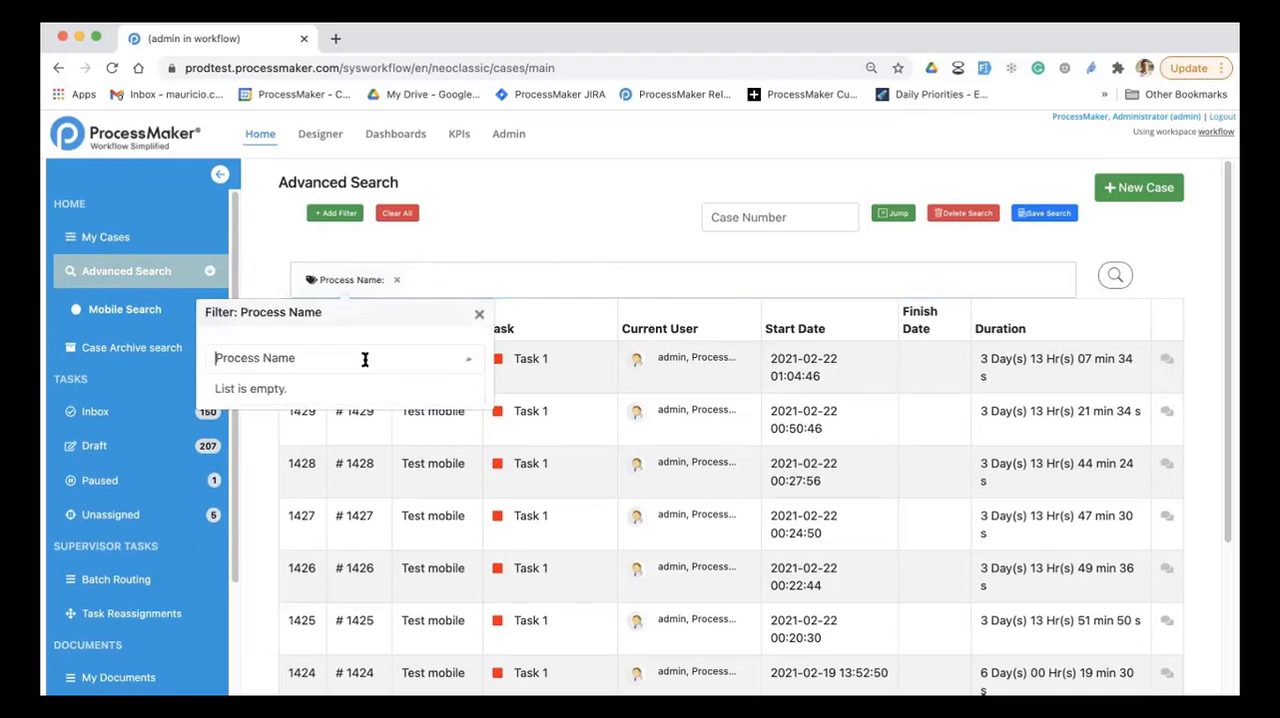
{"action": "type", "text": "demo"}
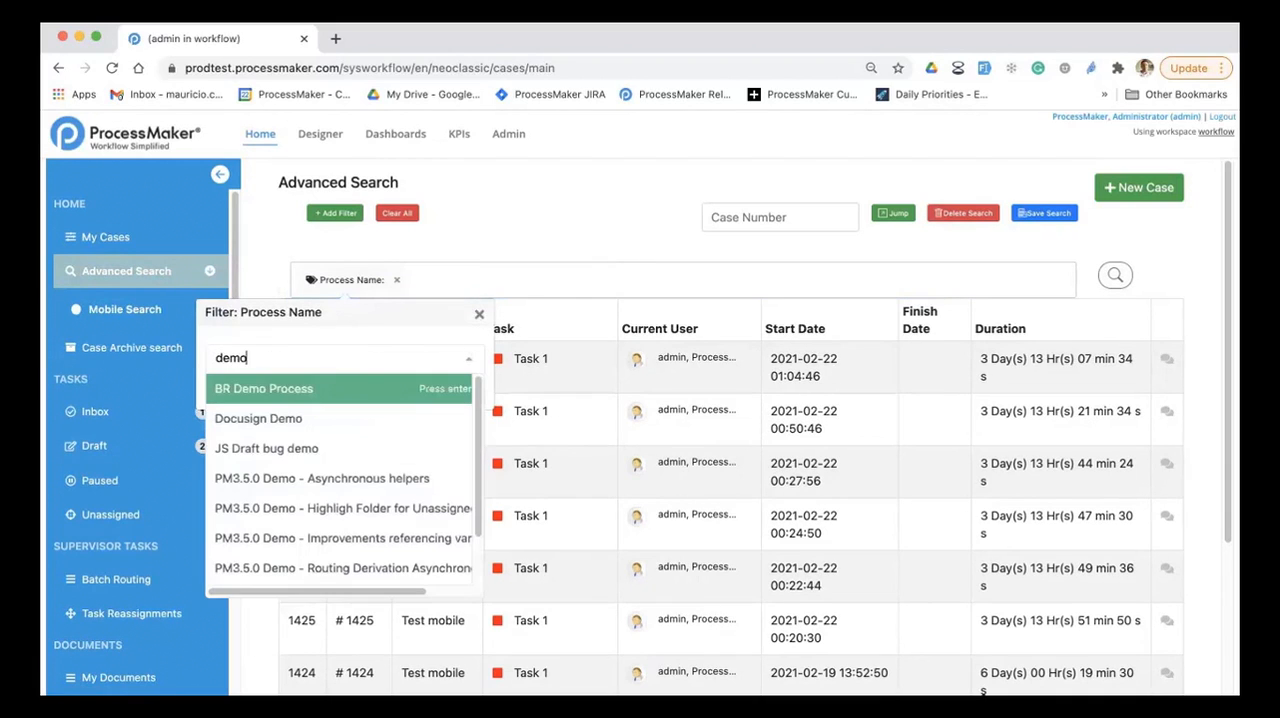
{"action": "left_click", "coordinate": [345, 387]}
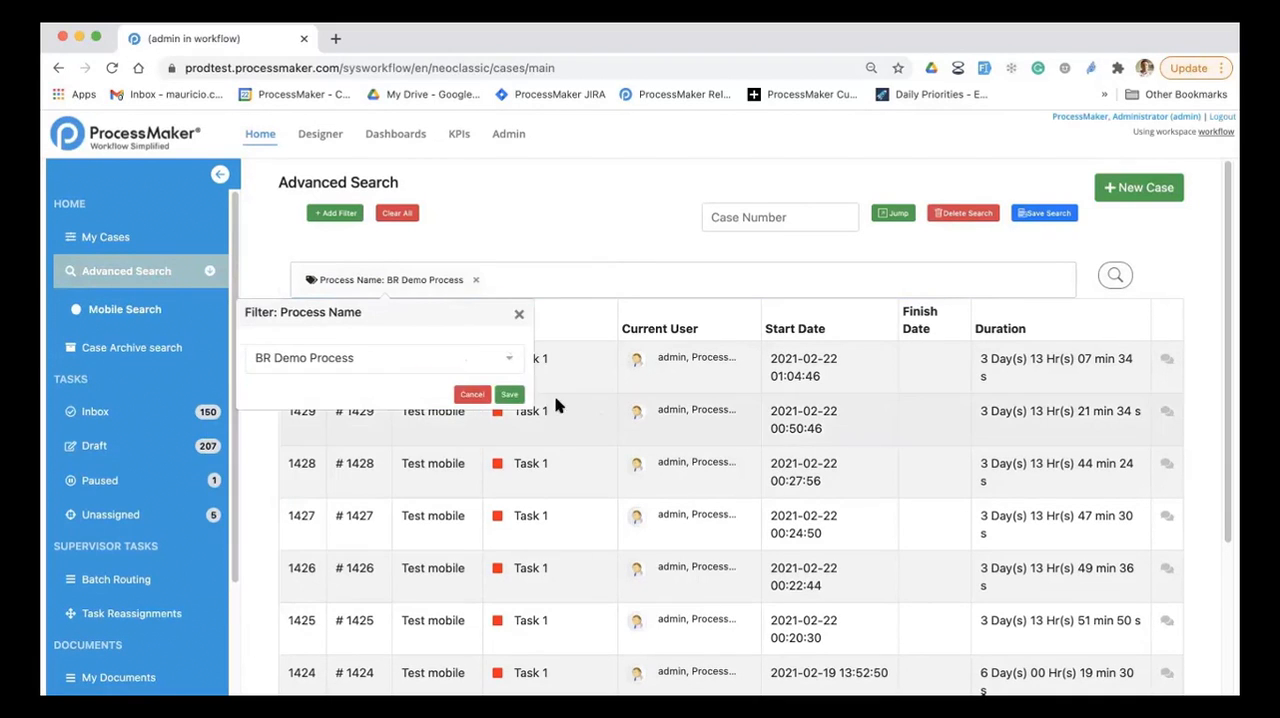
{"action": "left_click", "coordinate": [511, 397]}
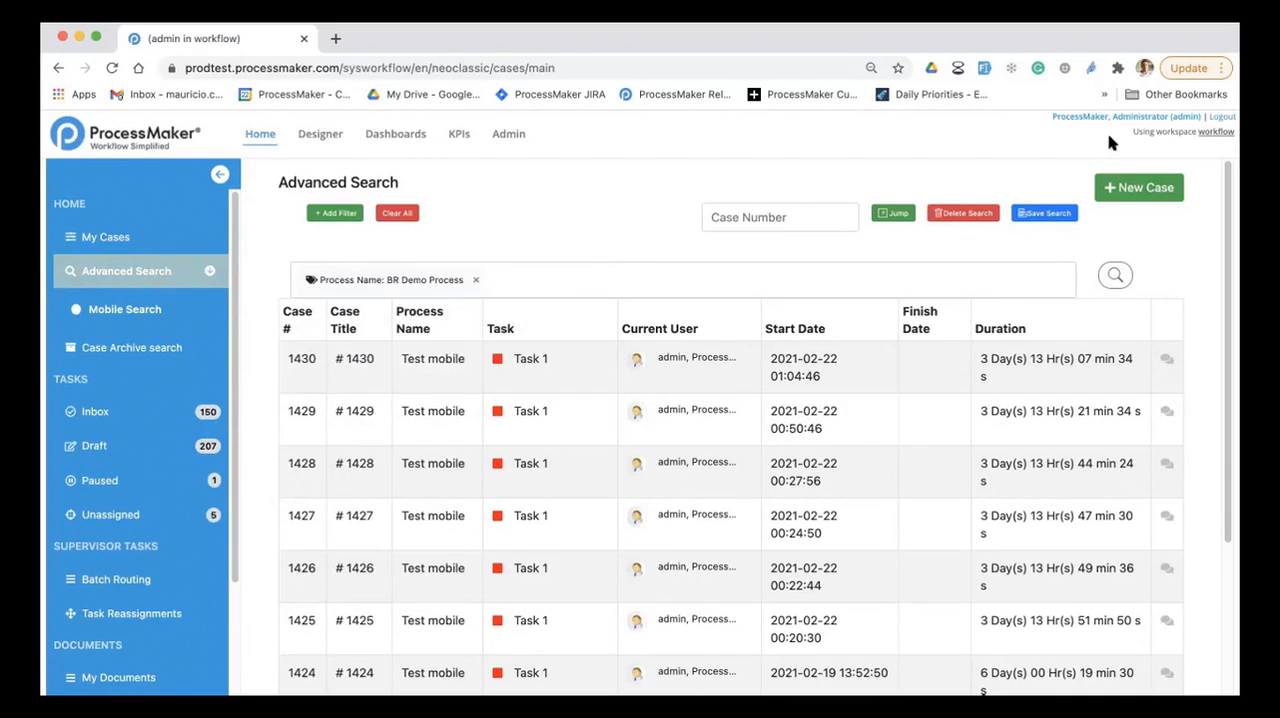
{"action": "left_click", "coordinate": [1115, 277]}
{"action": "left_click", "coordinate": [1030, 215]}
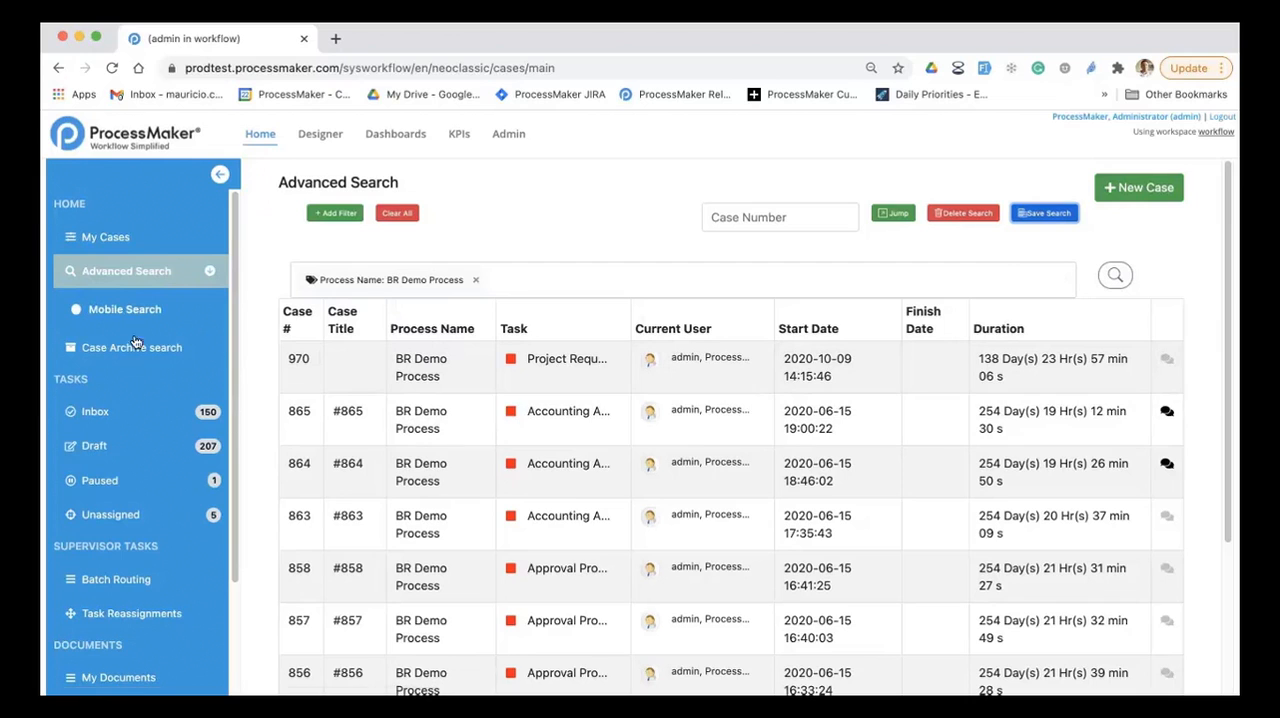
Step: View the case details of case 1436 from the Inbox and return to the To Do list
{"action": "left_click", "coordinate": [116, 412]}
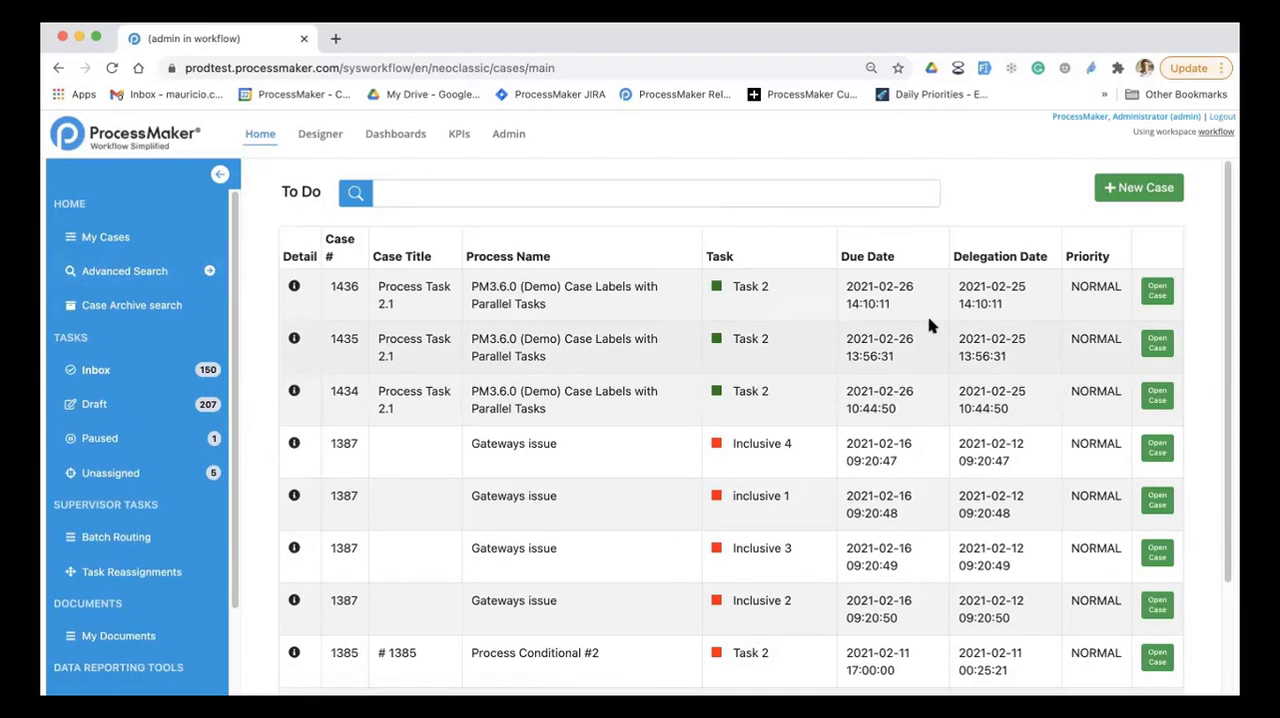
{"action": "left_click", "coordinate": [294, 288]}
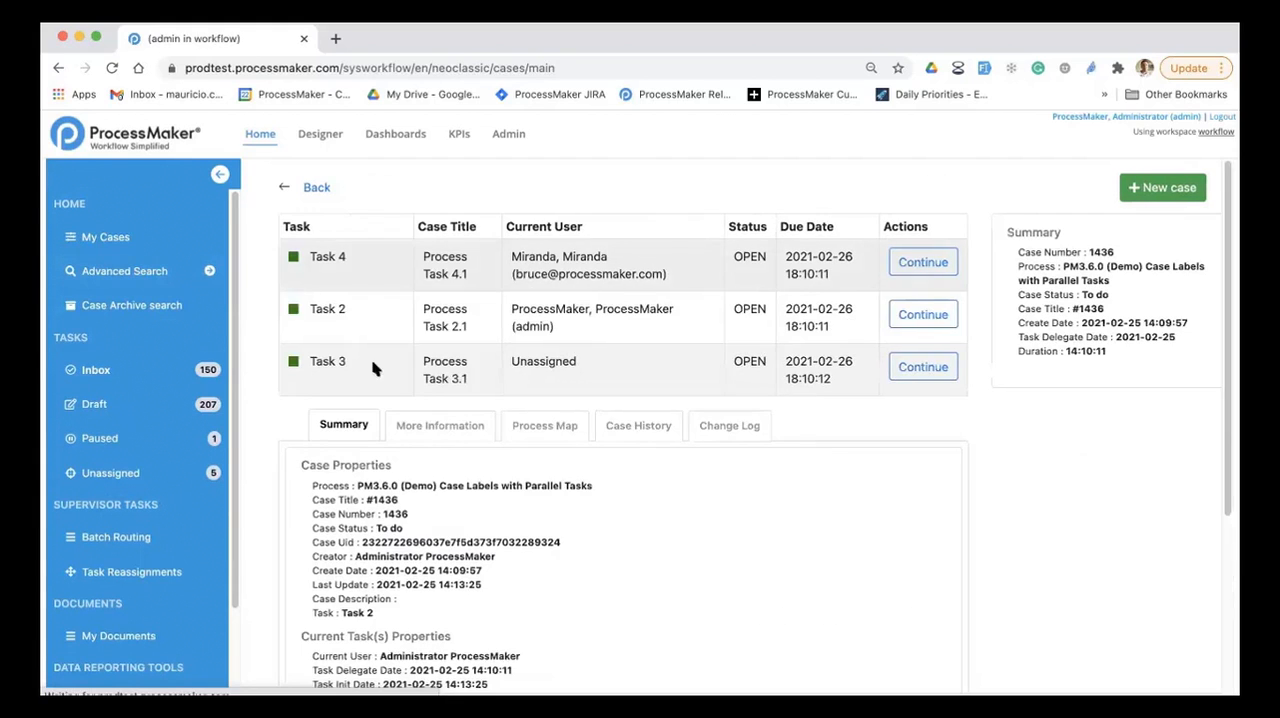
{"action": "left_click", "coordinate": [312, 187]}
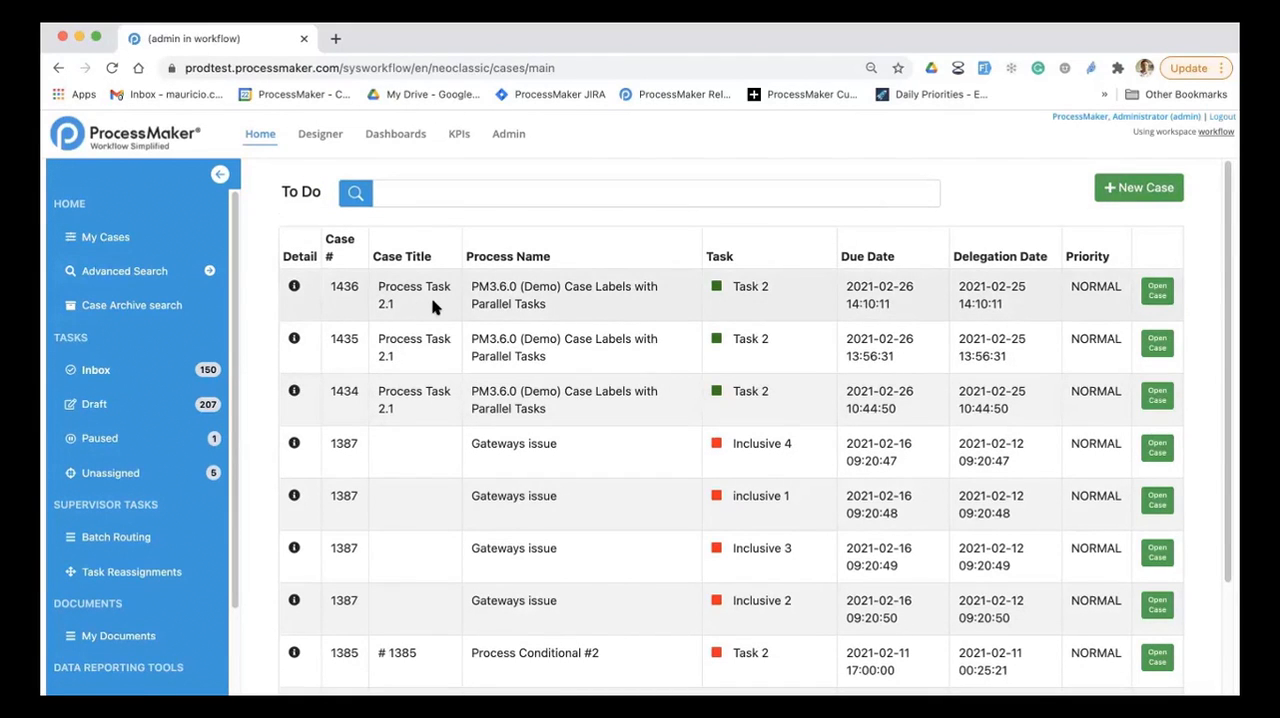
Step: Open the form of case 1436 from its Inbox row, return to the list and open it again with Open Case
{"action": "left_click", "coordinate": [416, 307]}
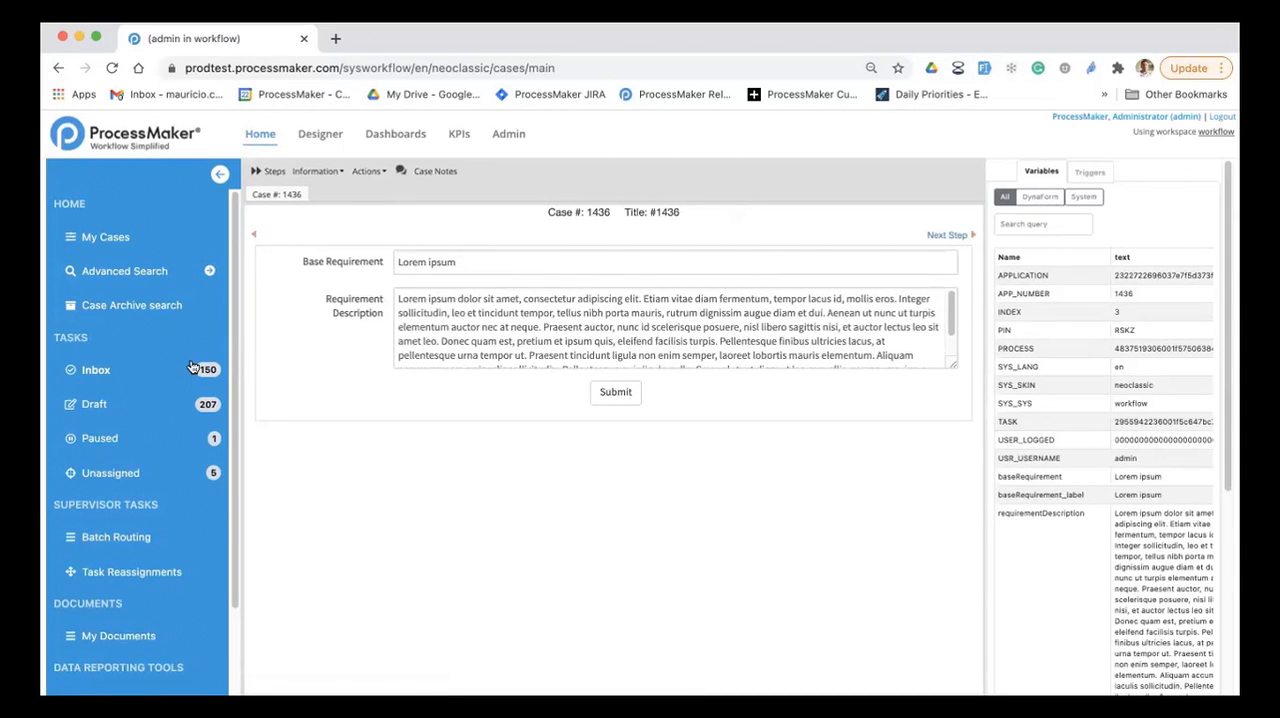
{"action": "left_click", "coordinate": [140, 372]}
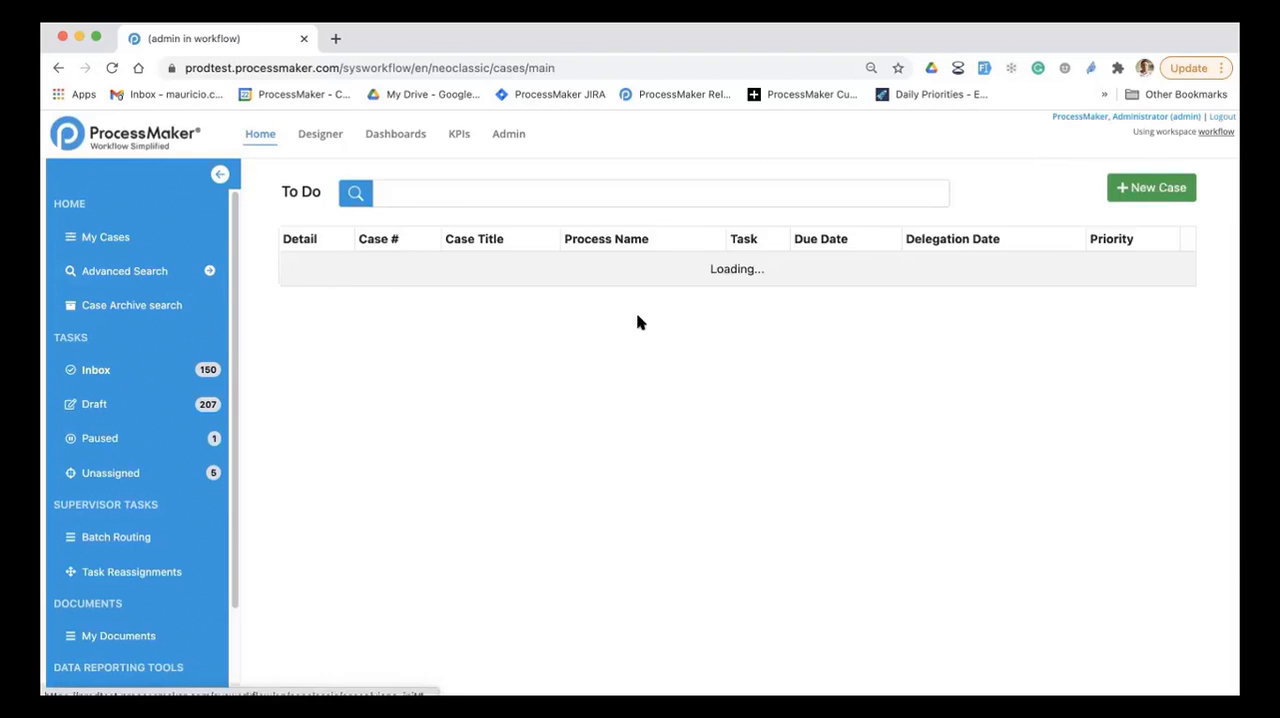
{"action": "mouse_move", "coordinate": [716, 288]}
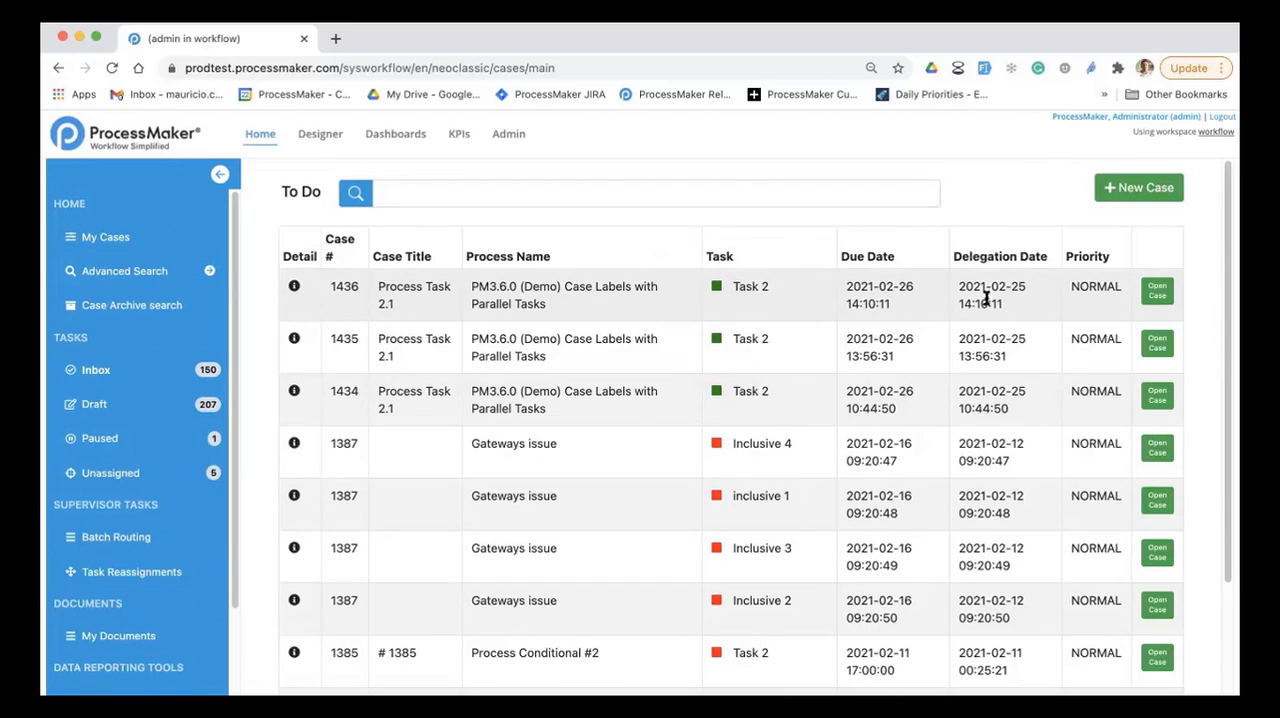
{"action": "left_click", "coordinate": [1155, 296]}
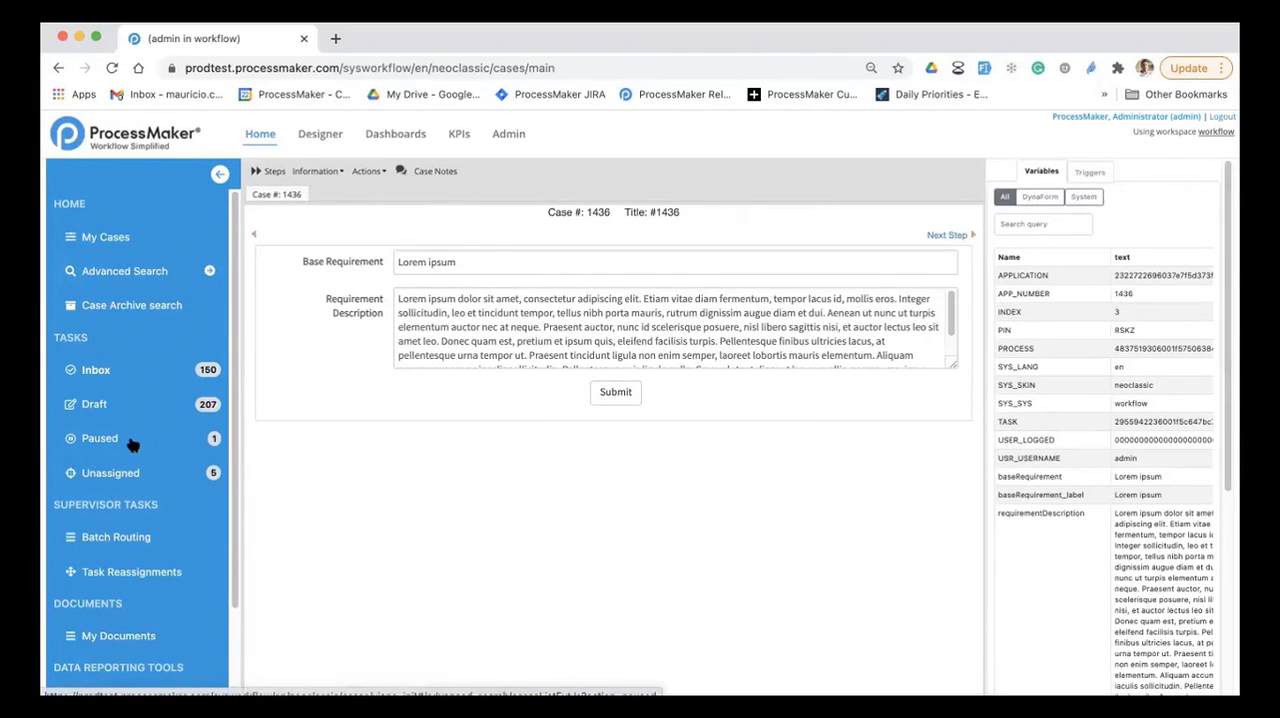
Step: Review the Paused cases and bring up the unpause confirmation for case 1386, cancelling it
{"action": "left_click", "coordinate": [130, 443]}
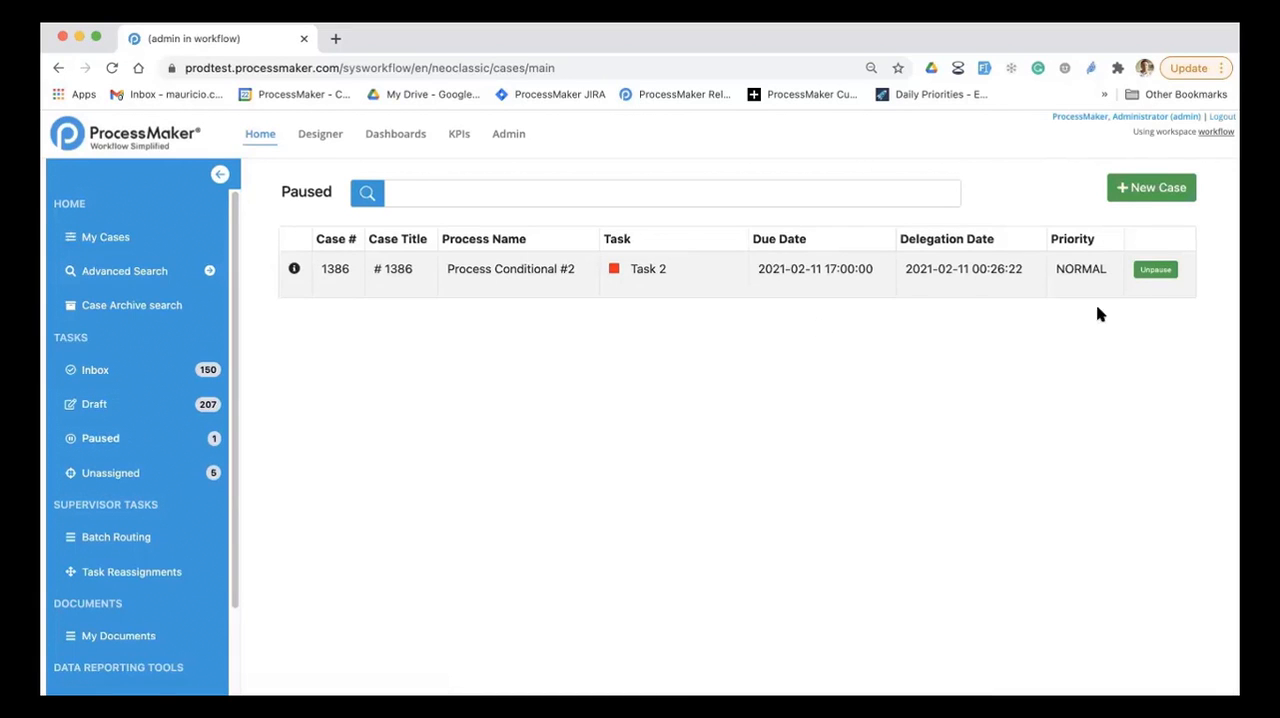
{"action": "left_click", "coordinate": [1155, 269]}
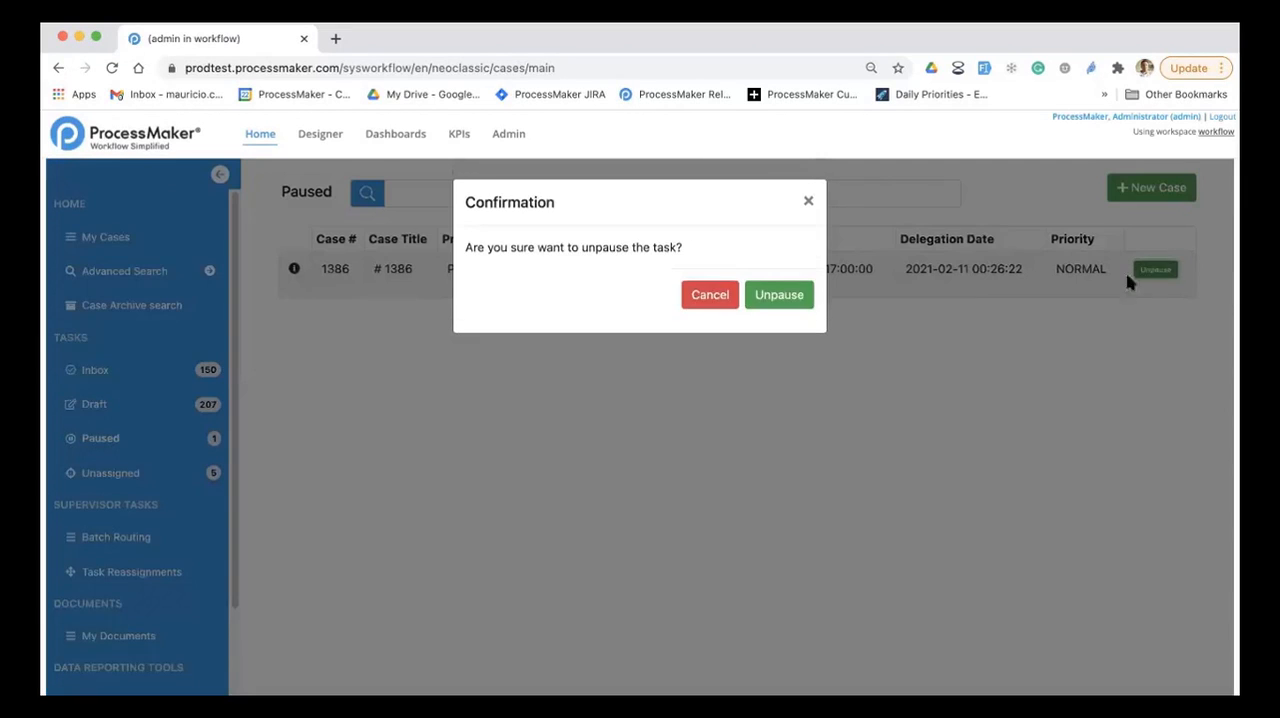
{"action": "left_click", "coordinate": [693, 294]}
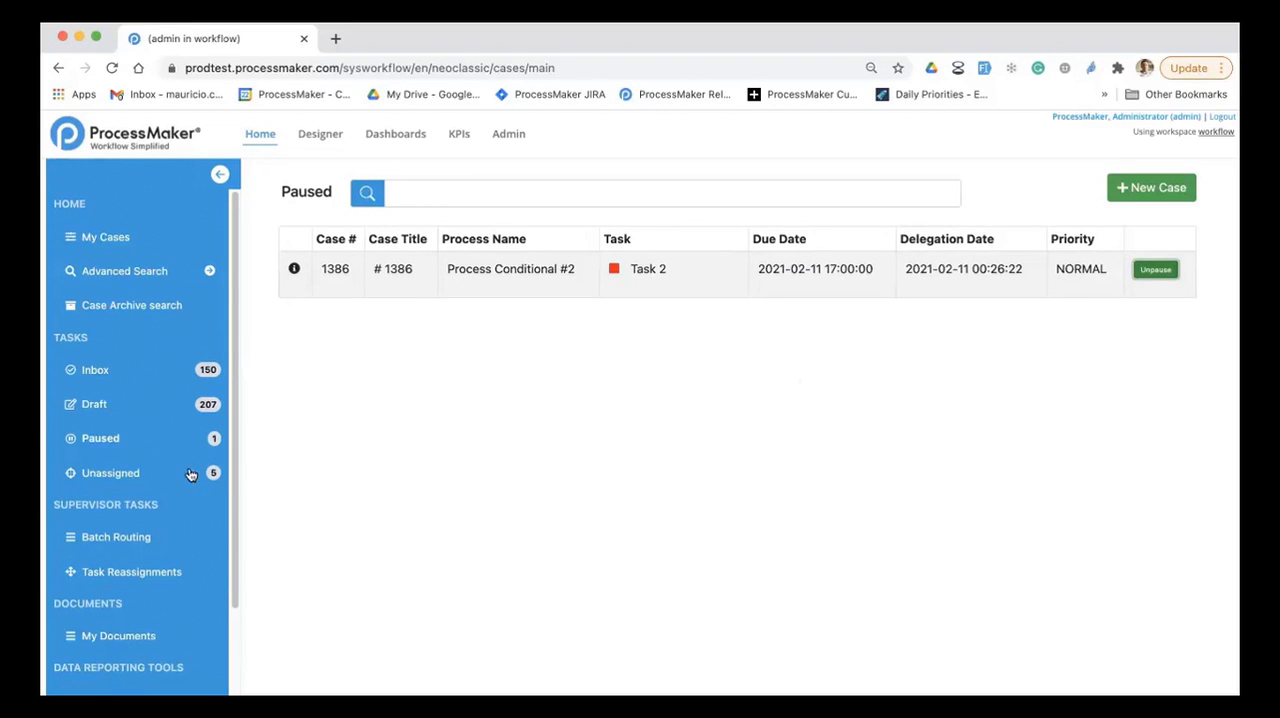
Step: Review the Unassigned cases and bring up the claim confirmation for case 1436, dismissing it without claiming
{"action": "left_click", "coordinate": [156, 475]}
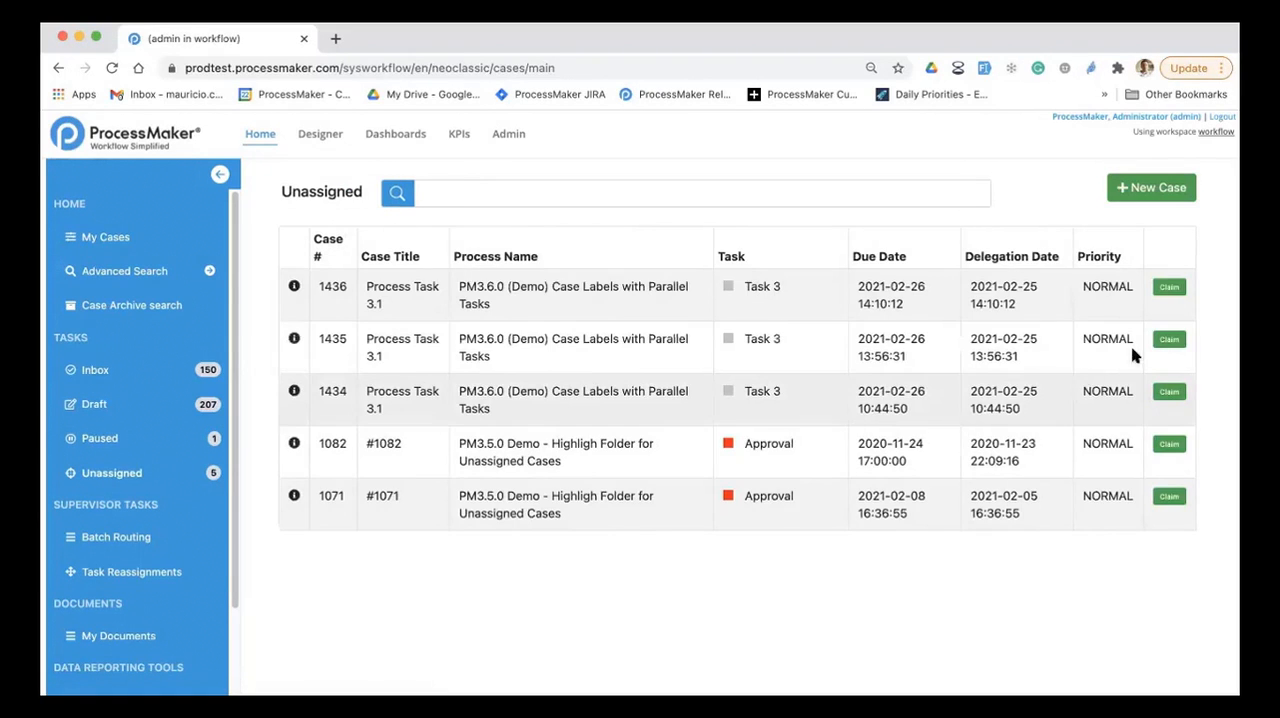
{"action": "left_click", "coordinate": [1166, 289]}
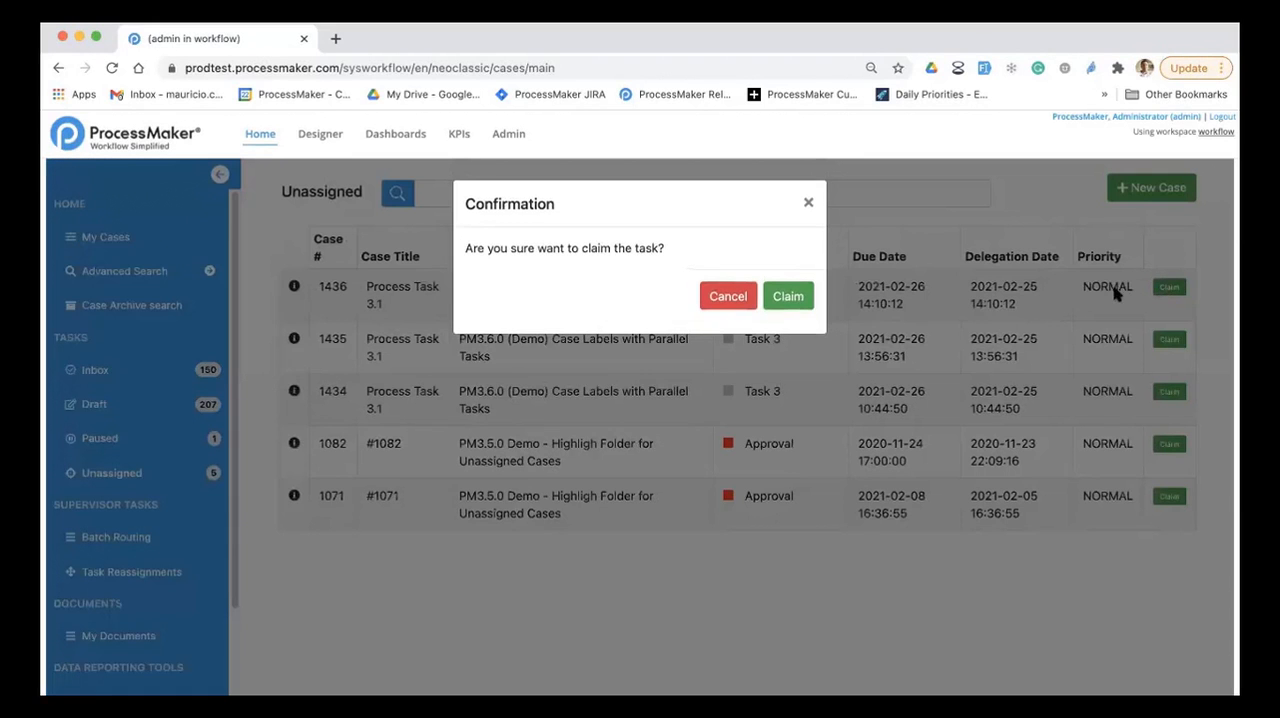
{"action": "left_click", "coordinate": [807, 203]}
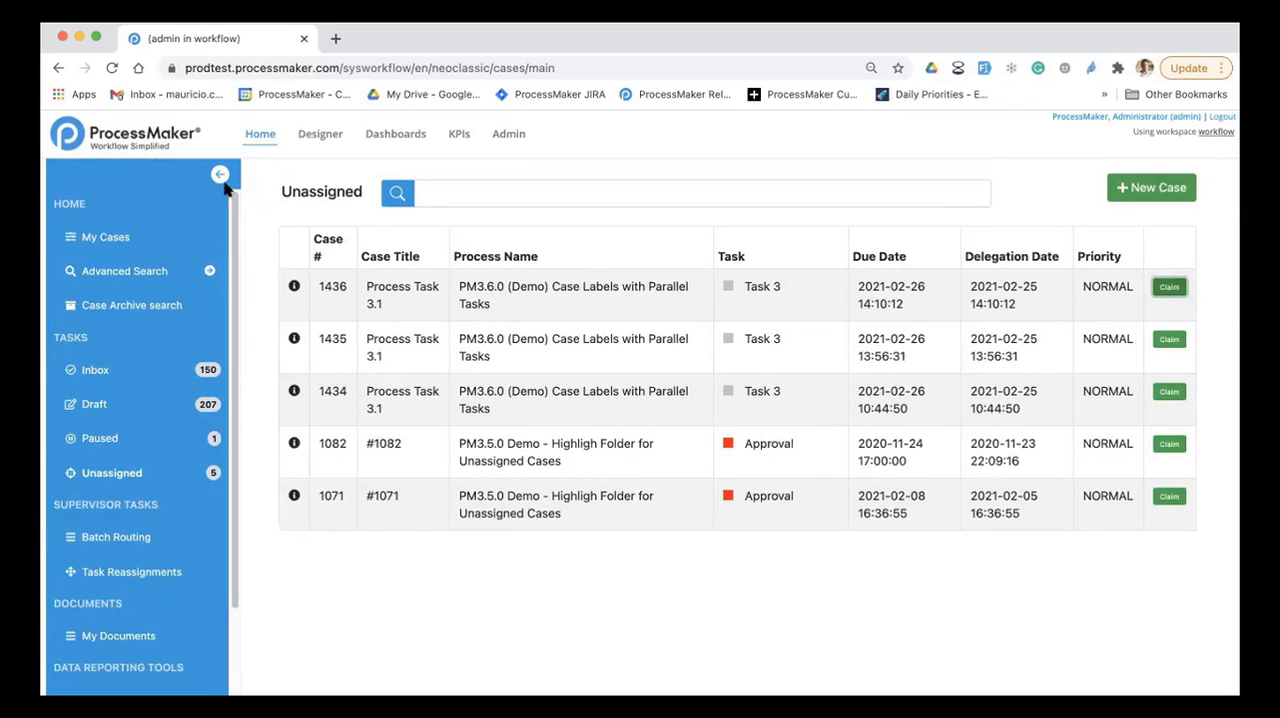
Step: Switch the navigation sidebar between its collapsed and expanded views, leaving it expanded
{"action": "left_click", "coordinate": [220, 176]}
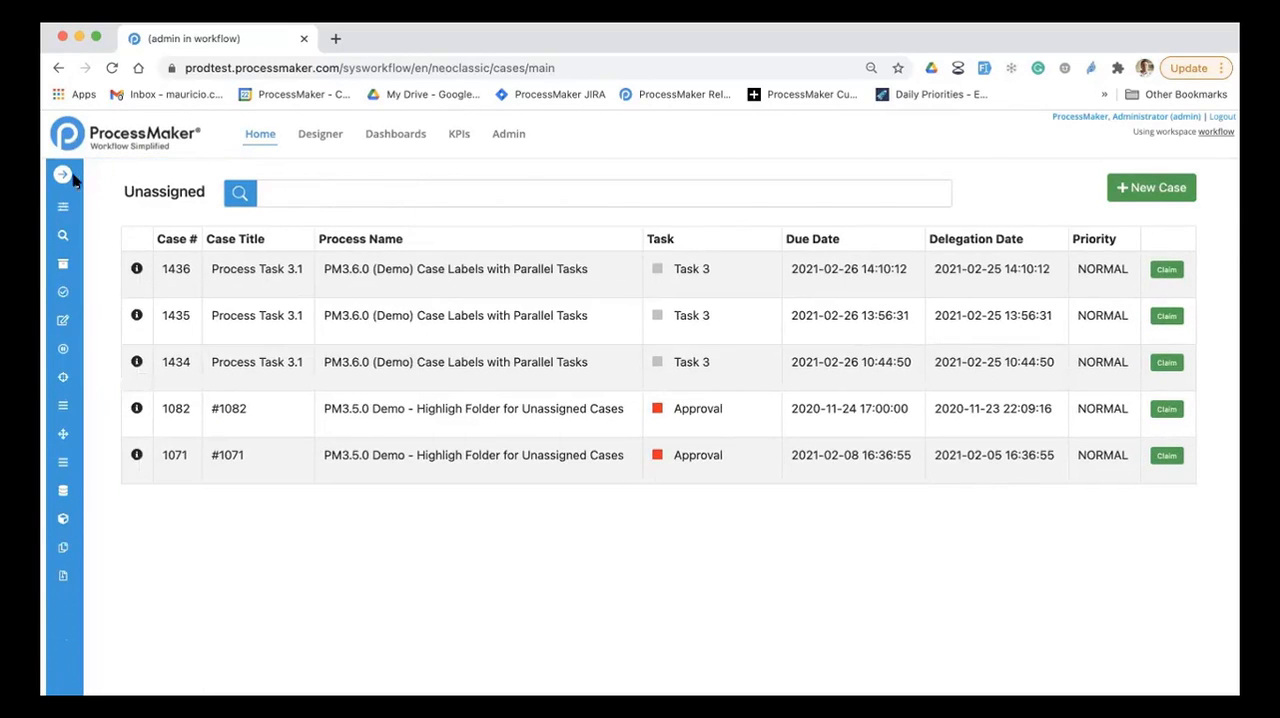
{"action": "left_click", "coordinate": [62, 176]}
{"action": "left_click", "coordinate": [220, 176]}
{"action": "left_click", "coordinate": [63, 176]}
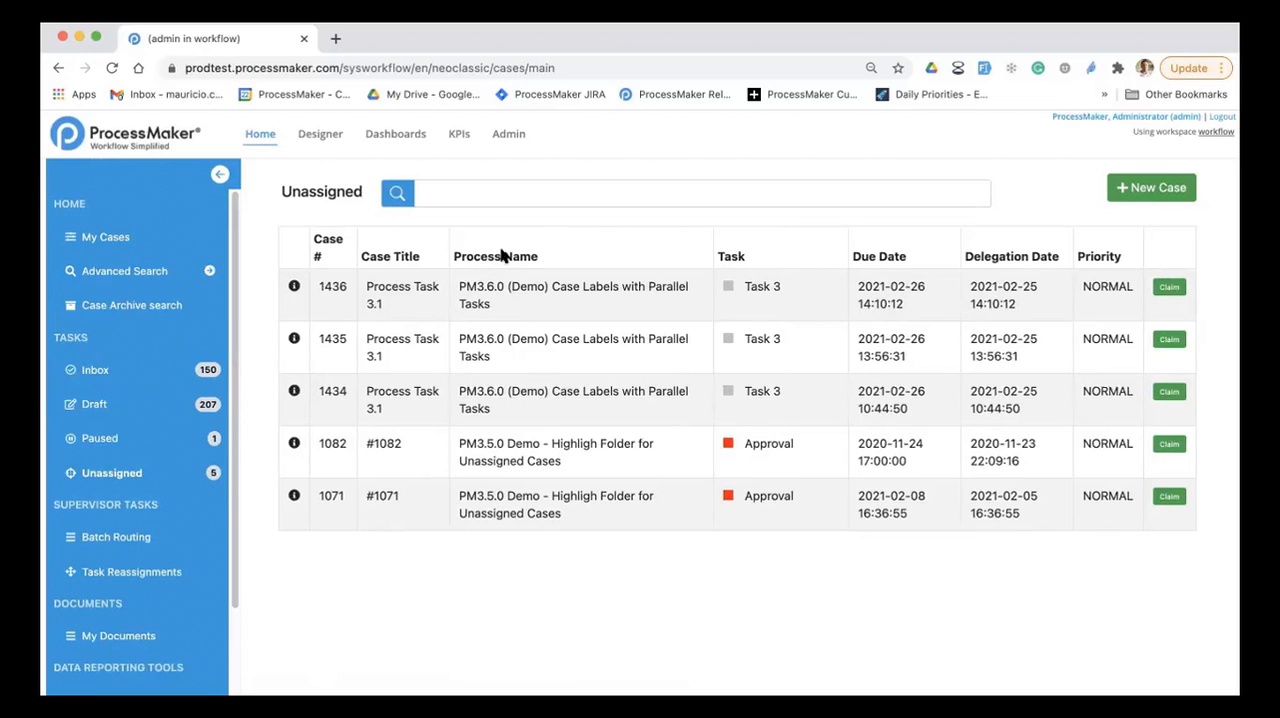
Step: Create a new user extended attribute in the Admin area with the name SSN and the attribute ID PM_SSN
{"action": "left_click", "coordinate": [510, 136]}
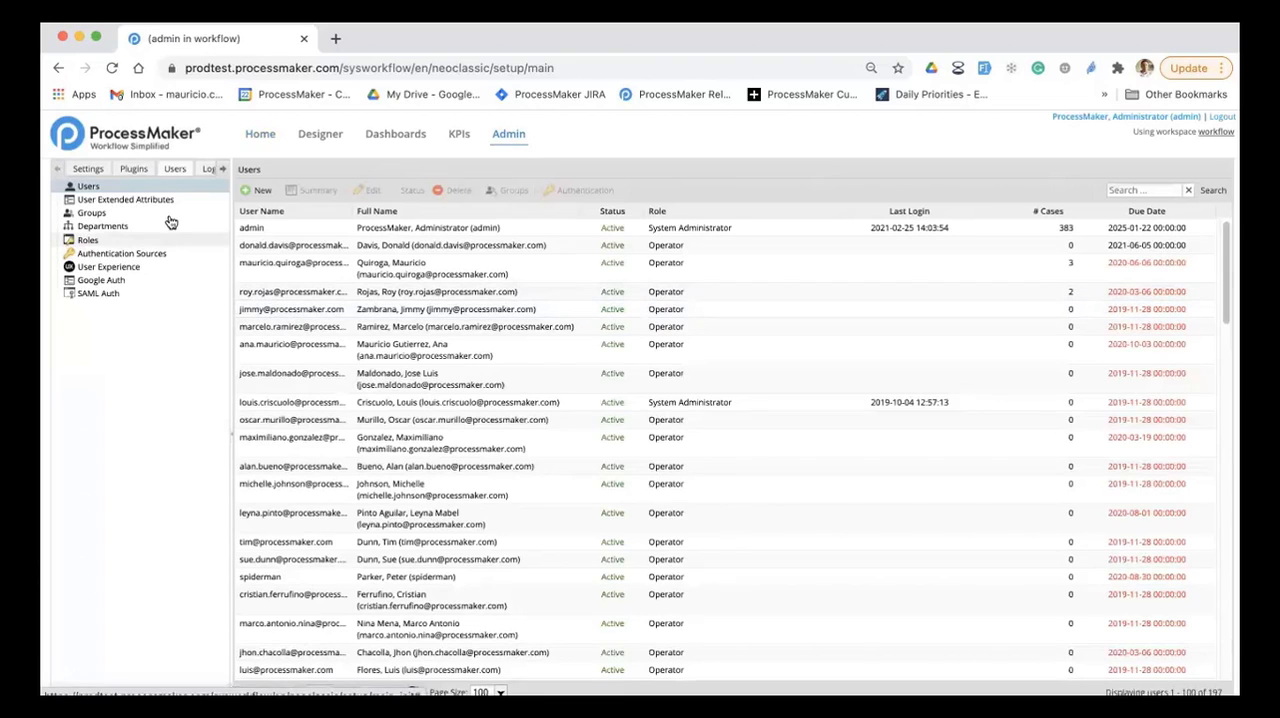
{"action": "left_click", "coordinate": [170, 200]}
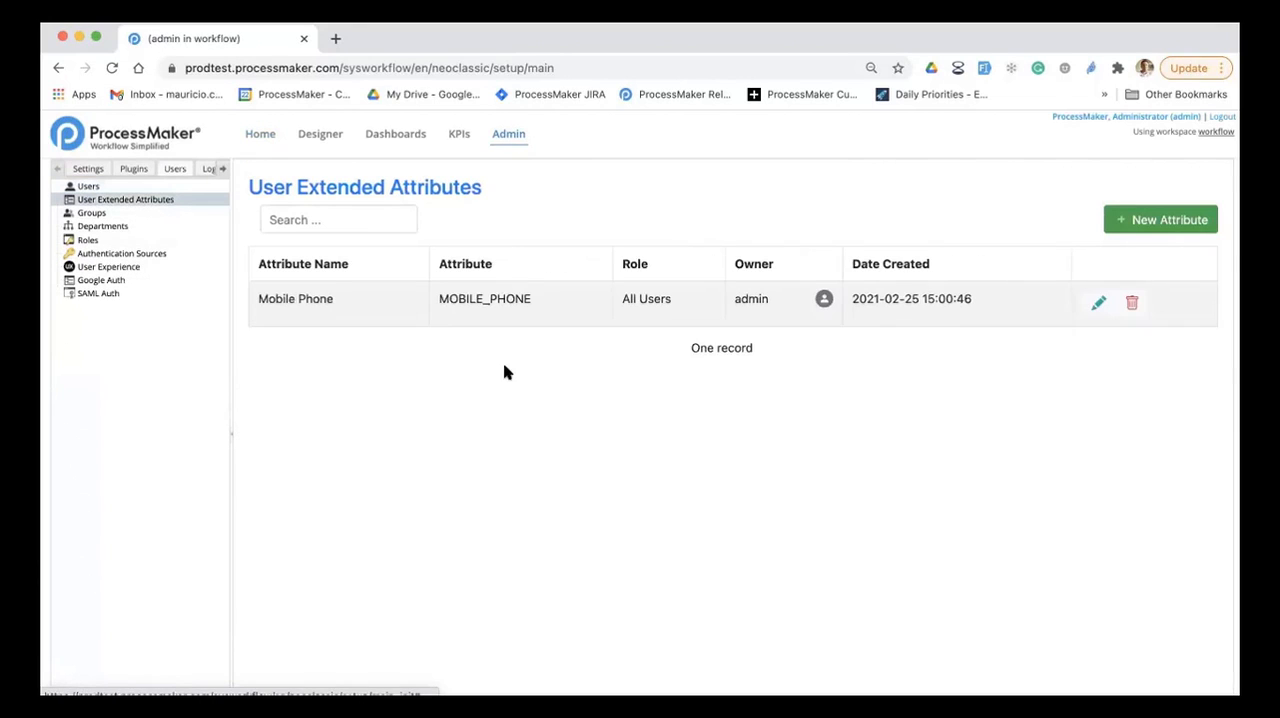
{"action": "left_click", "coordinate": [1140, 222]}
{"action": "left_click", "coordinate": [406, 252]}
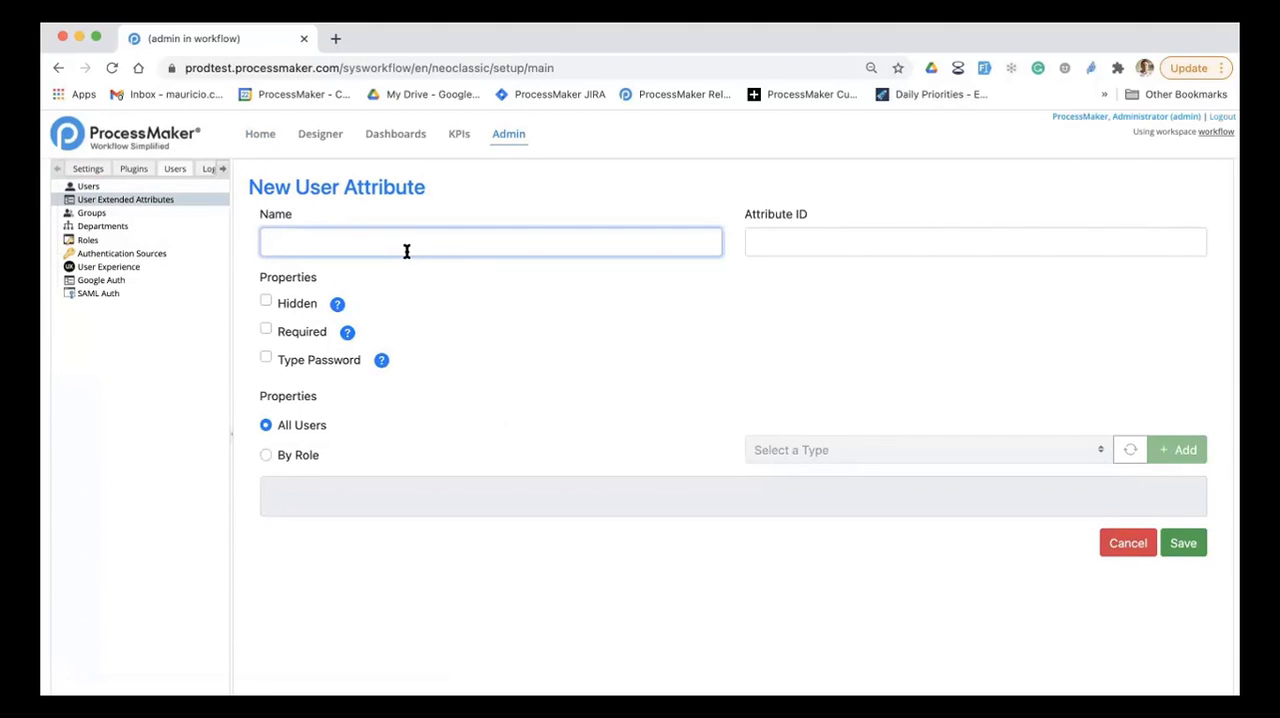
{"action": "type", "text": "Socia"}
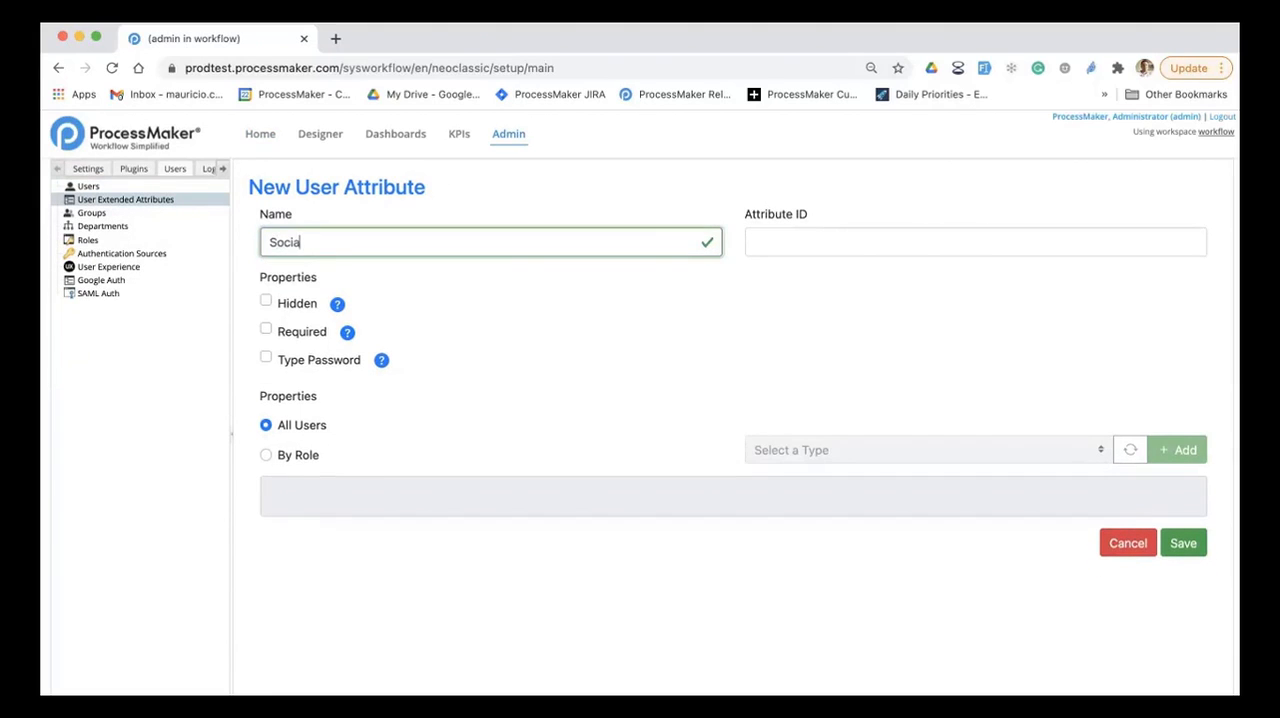
{"action": "key", "text": "BackSpace"}
{"action": "key", "text": "BackSpace"}
{"action": "key", "text": "BackSpace"}
{"action": "type", "text": "SSN"}
{"action": "left_click", "coordinate": [857, 246]}
{"action": "type", "text": "PM_SSN"}
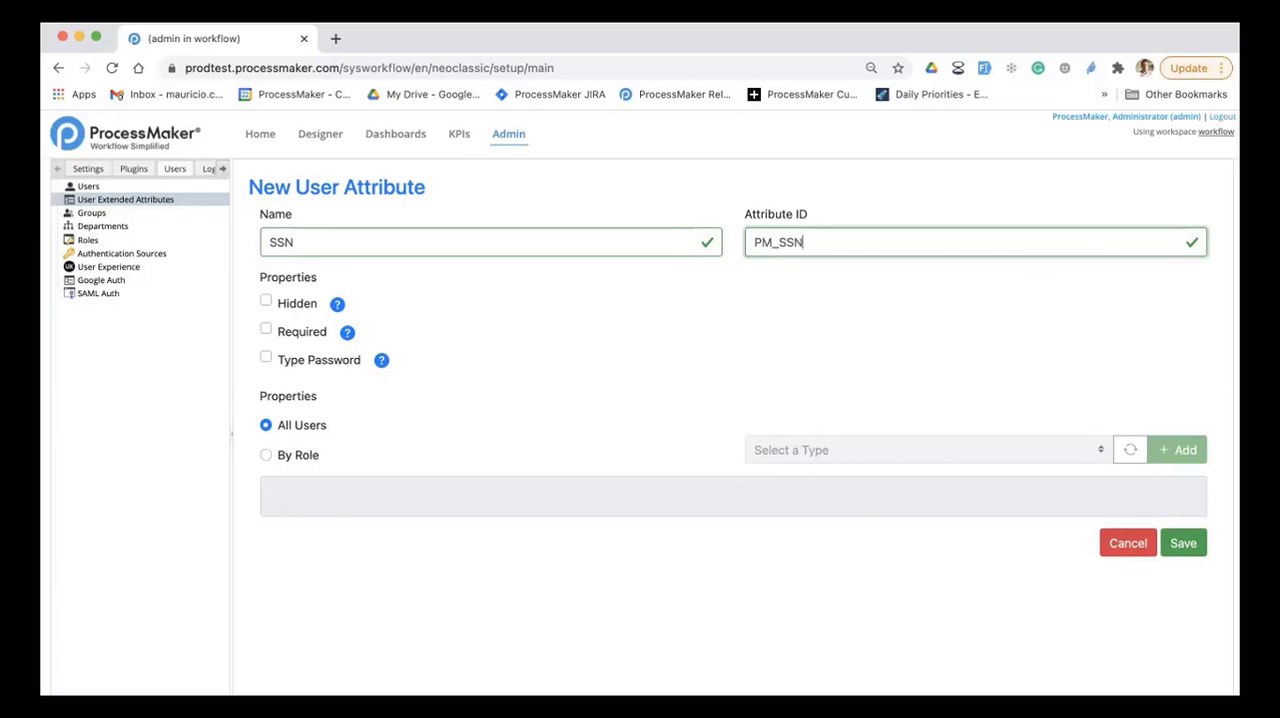
Step: Set the SSN attribute to Required and Type Password, apply it to All Users, and save it
{"action": "left_click", "coordinate": [267, 330]}
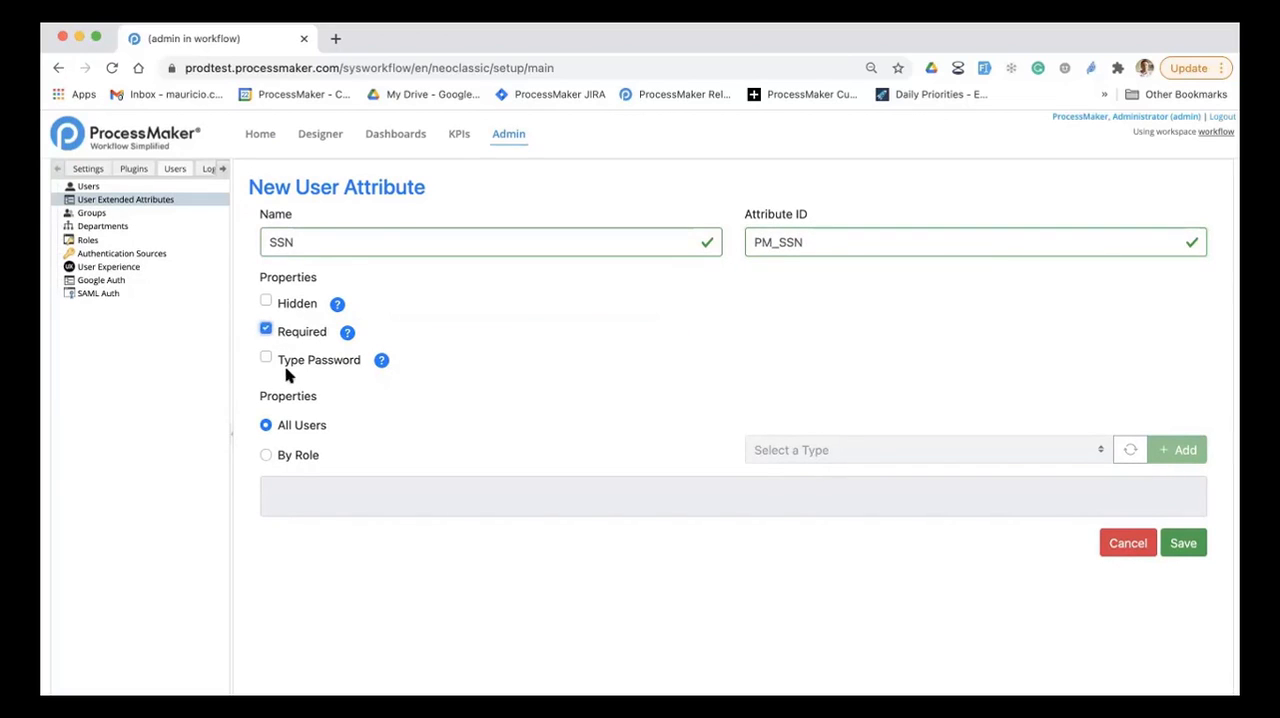
{"action": "left_click", "coordinate": [266, 358]}
{"action": "left_click", "coordinate": [263, 455]}
{"action": "left_click", "coordinate": [806, 450]}
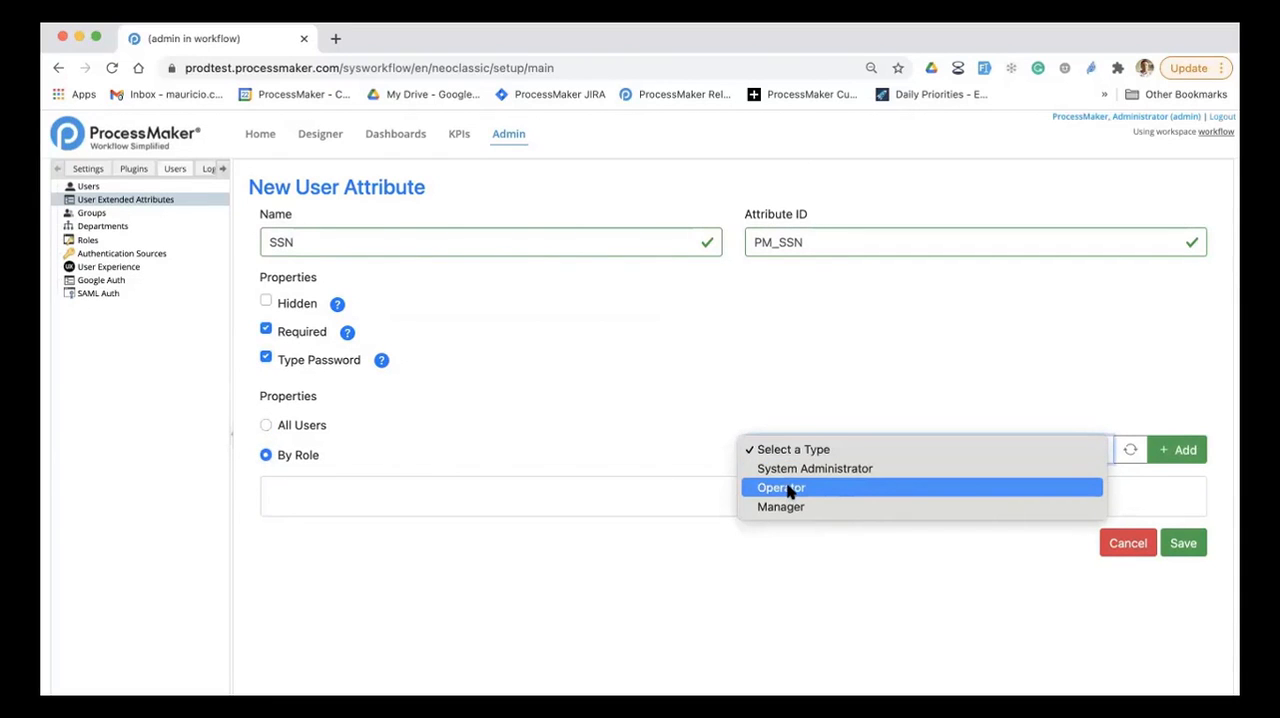
{"action": "left_click", "coordinate": [266, 425]}
{"action": "left_click", "coordinate": [266, 425]}
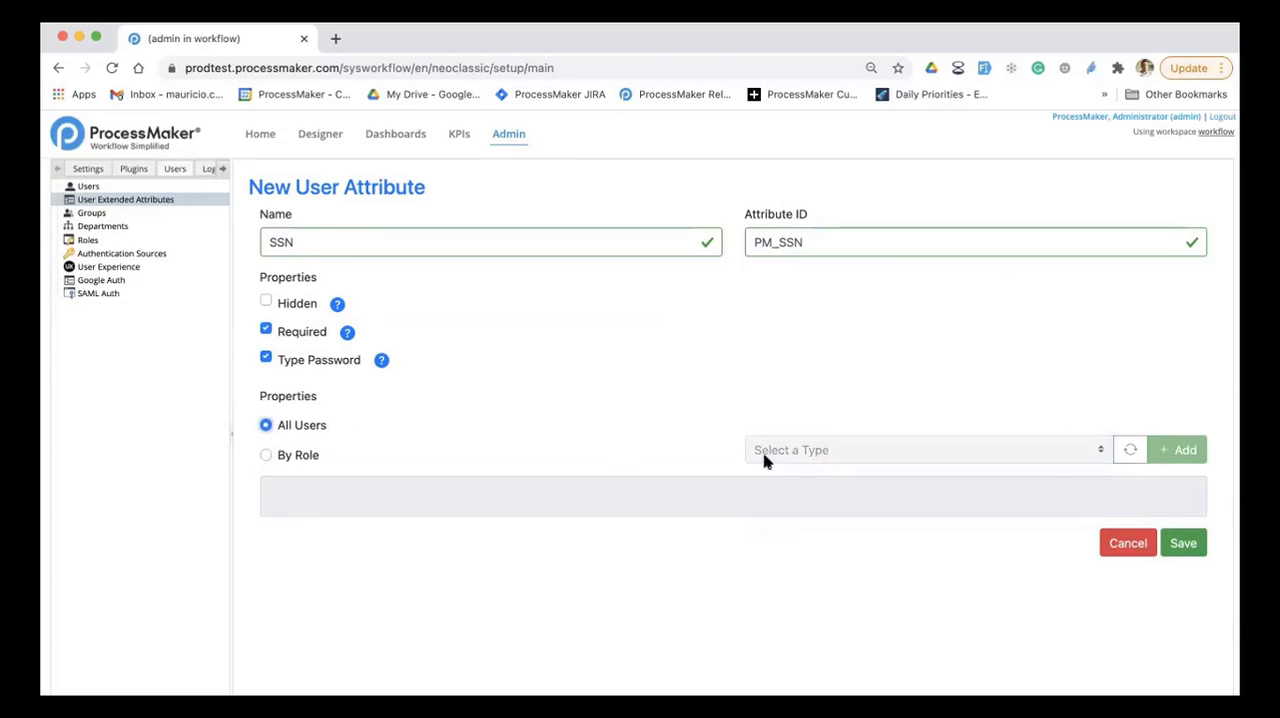
{"action": "left_click", "coordinate": [1186, 548]}
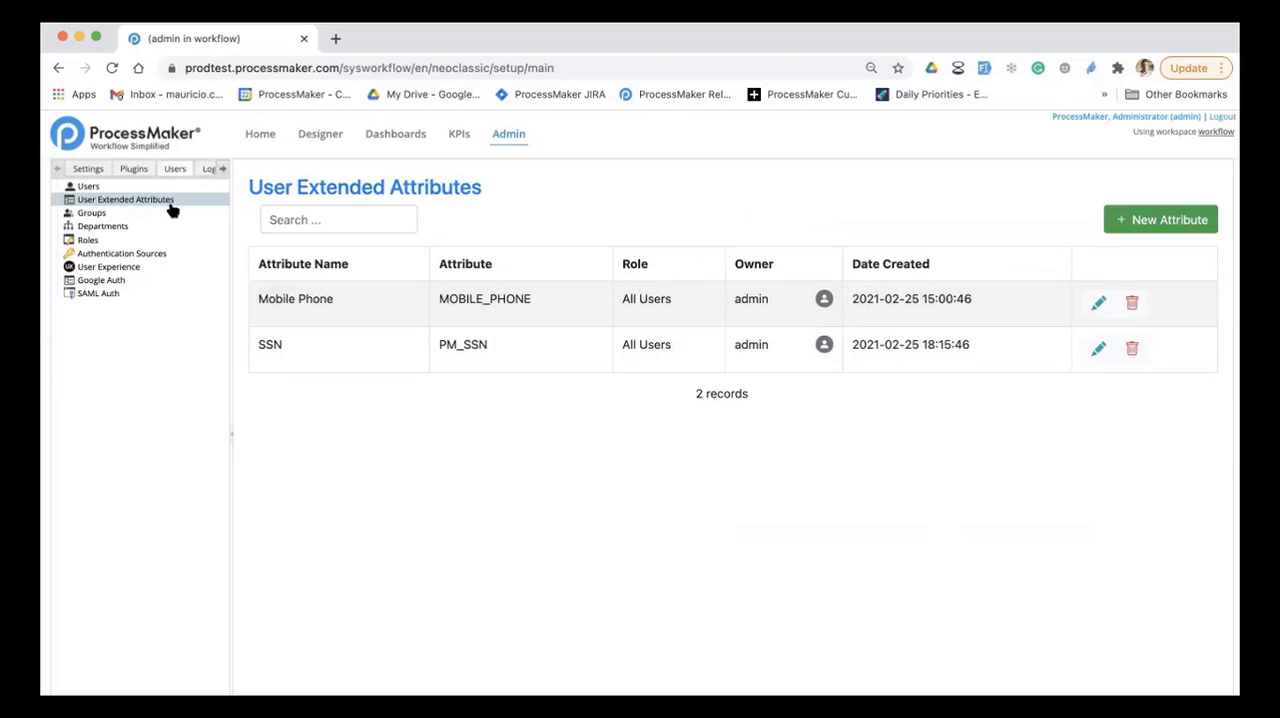
Step: Open the admin account from the Users list and enter the mobile phone number under Extended Attributes
{"action": "left_click", "coordinate": [90, 187]}
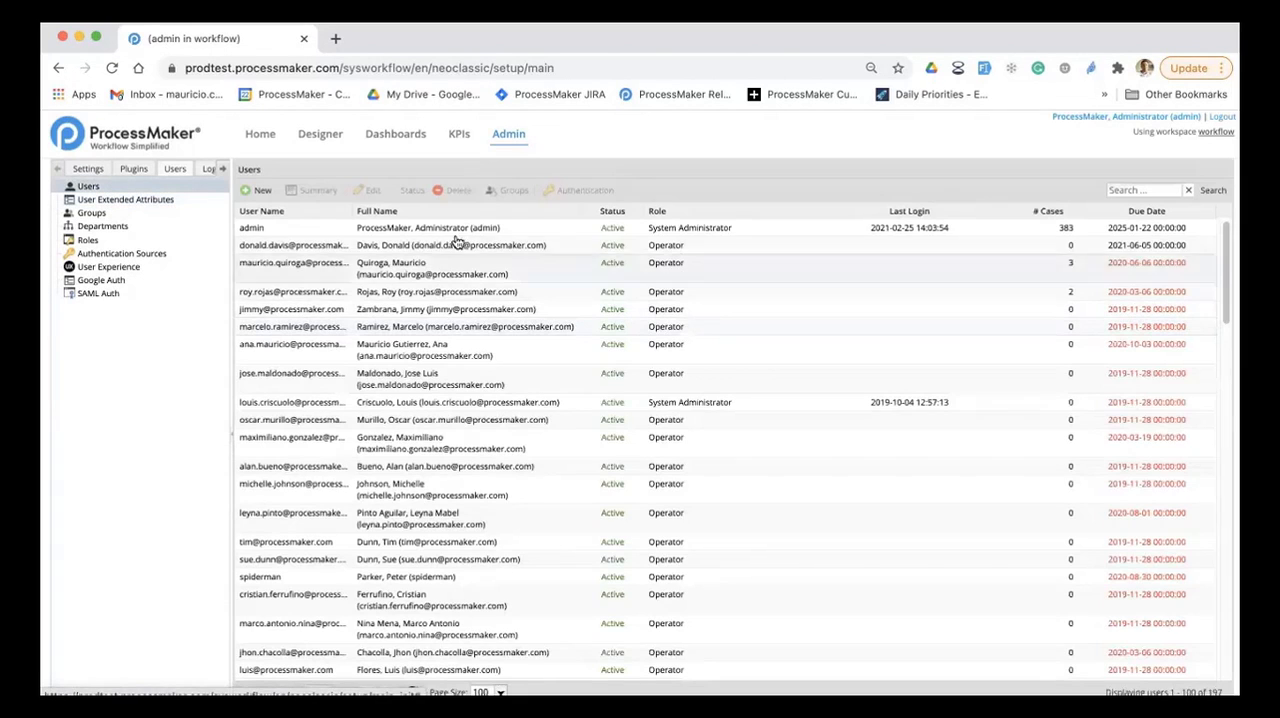
{"action": "double_click", "coordinate": [494, 229]}
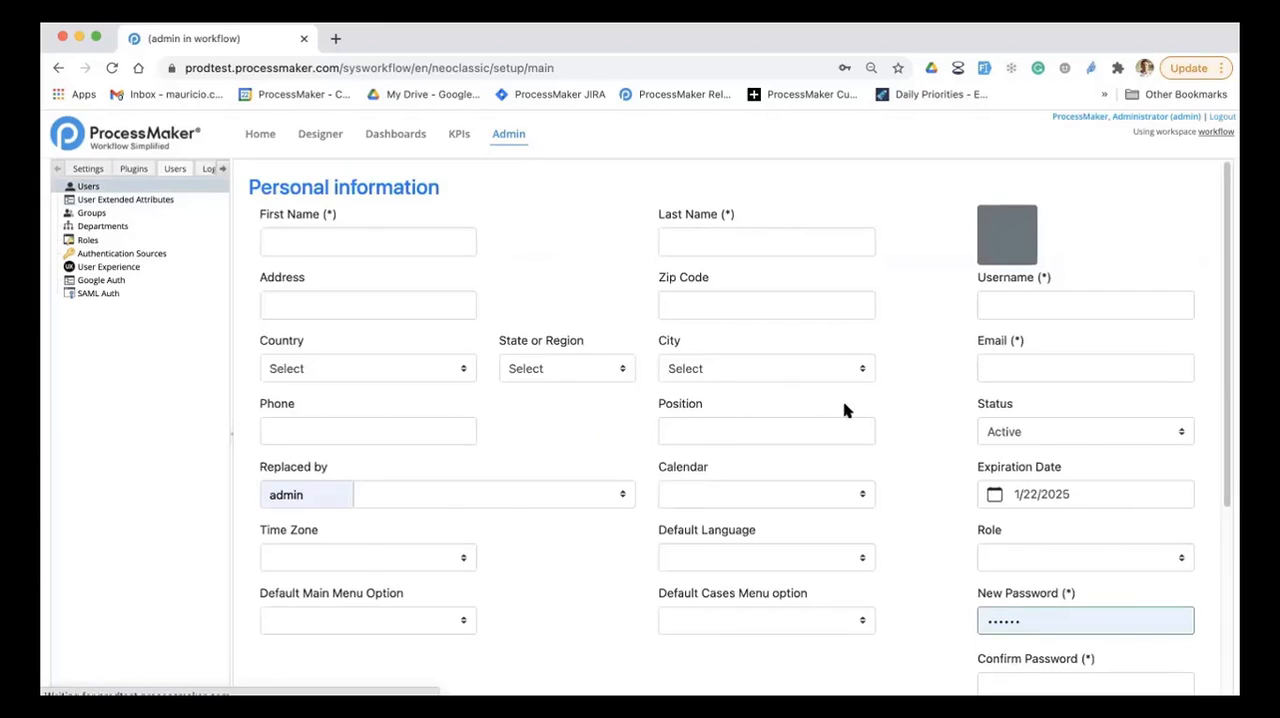
{"action": "scroll", "coordinate": [600, 500], "scroll_direction": "down", "scroll_amount": 5}
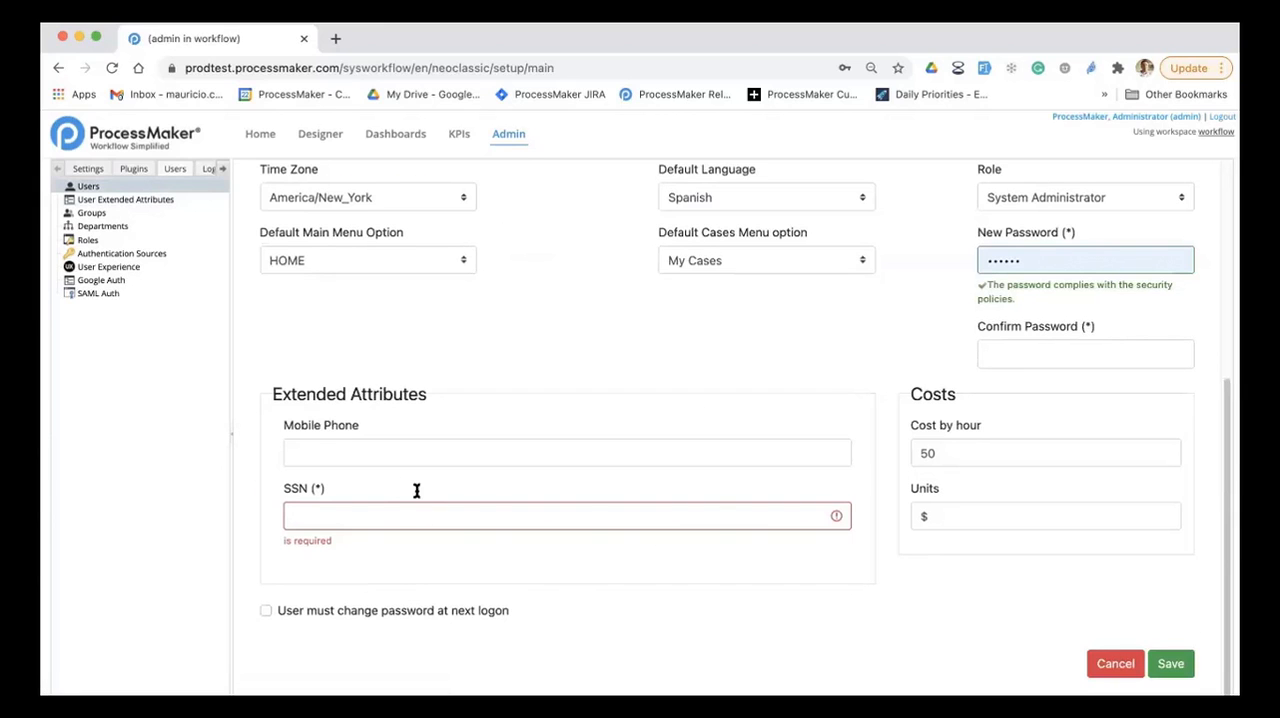
{"action": "left_click", "coordinate": [428, 453]}
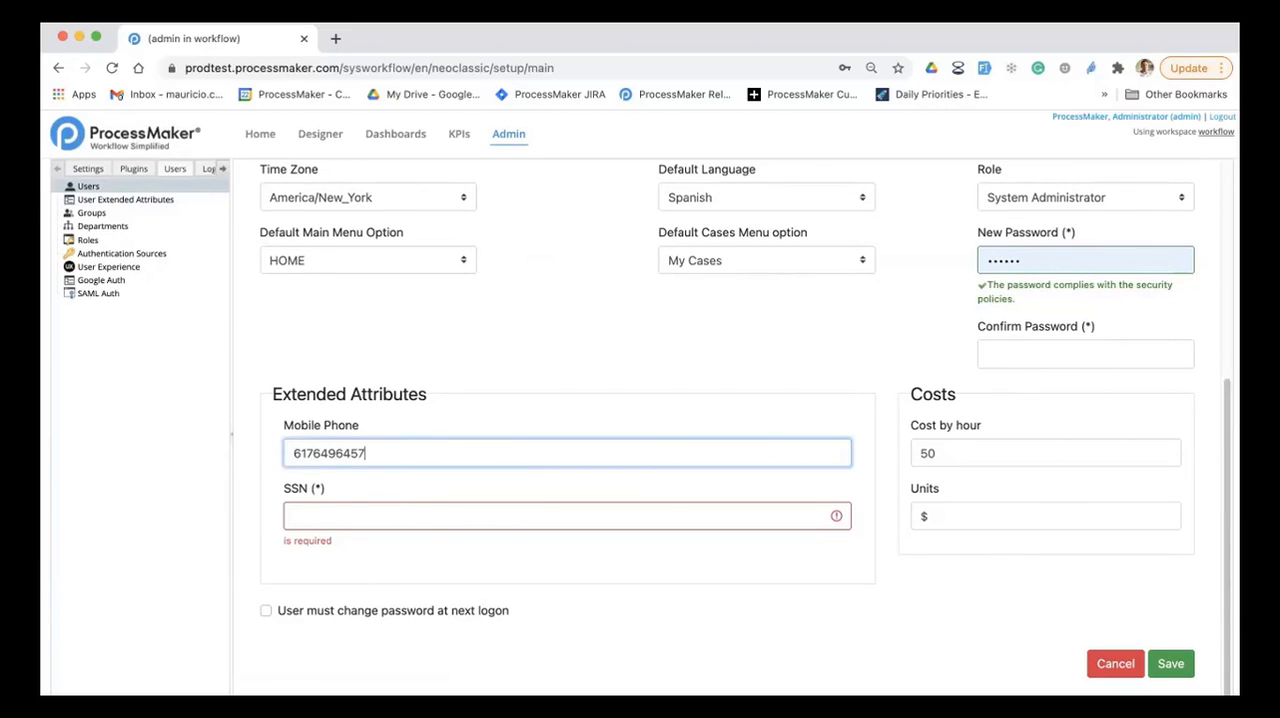
Step: Enter the account's SSN, fill in the Confirm Password field, and save the user
{"action": "left_click", "coordinate": [420, 517]}
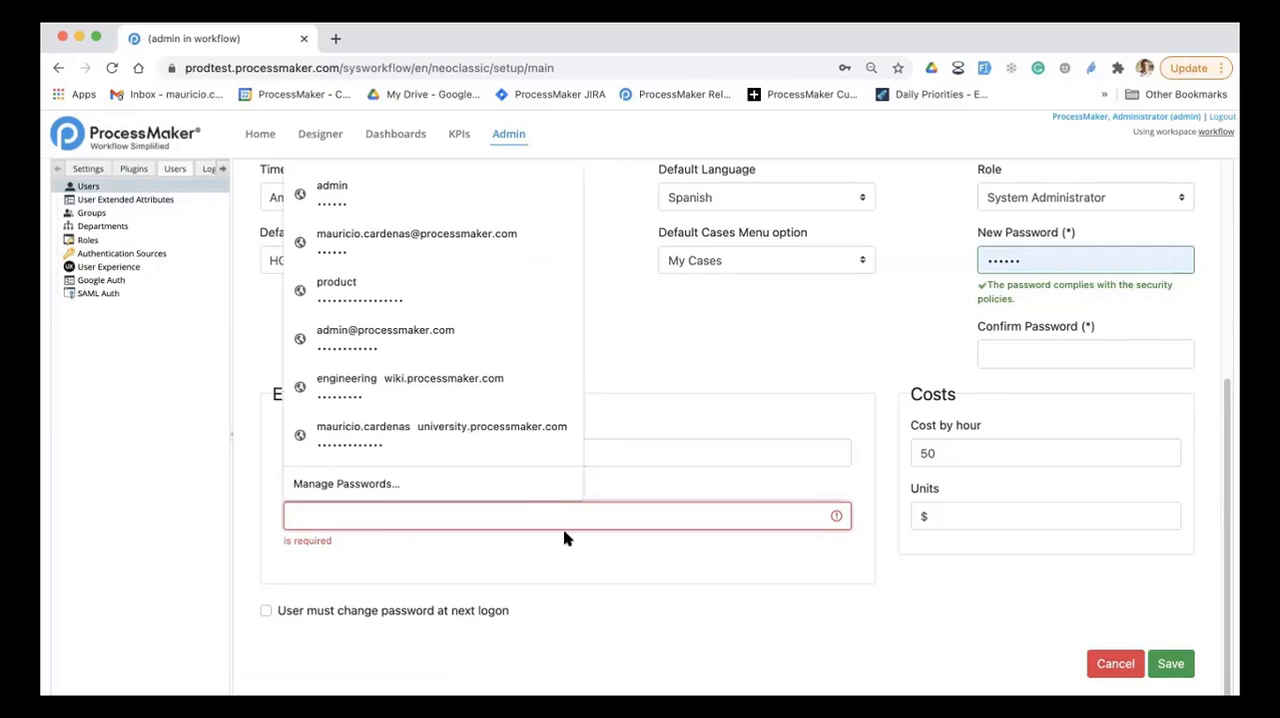
{"action": "type", "text": "••••••••"}
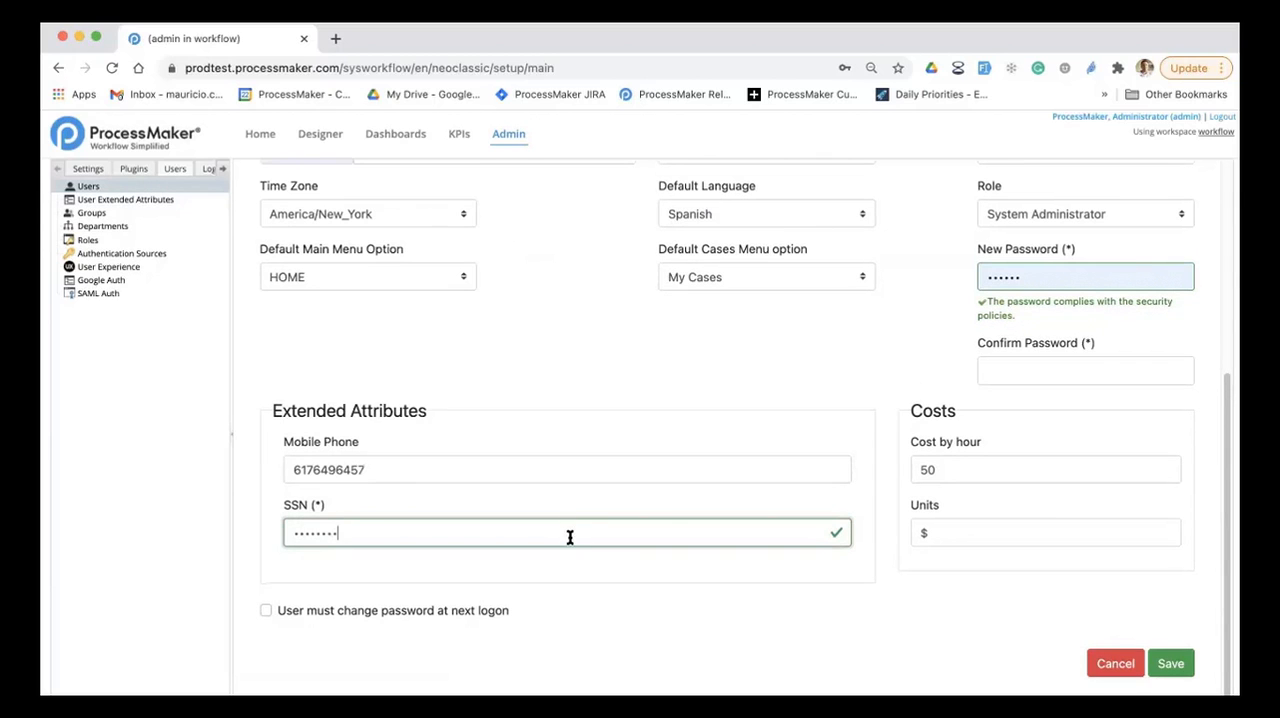
{"action": "type", "text": "••••"}
{"action": "left_click", "coordinate": [1054, 365]}
{"action": "type", "text": "••••••"}
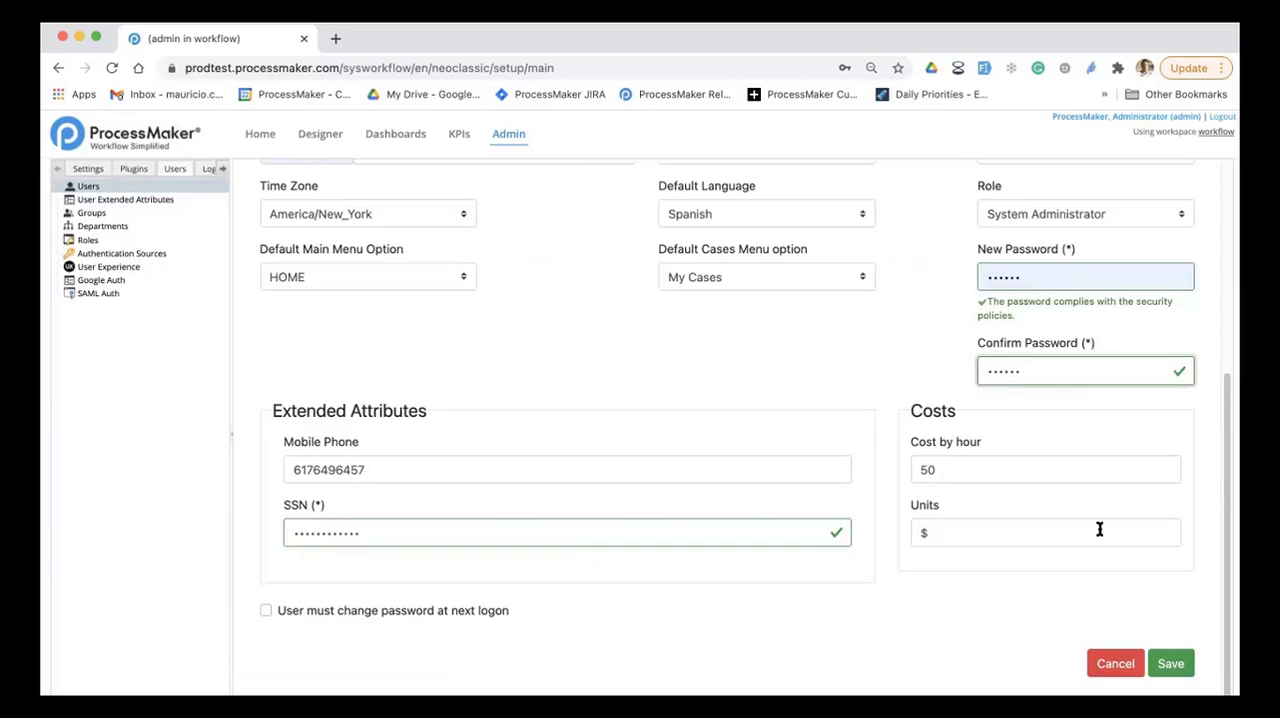
{"action": "left_click", "coordinate": [1170, 664]}
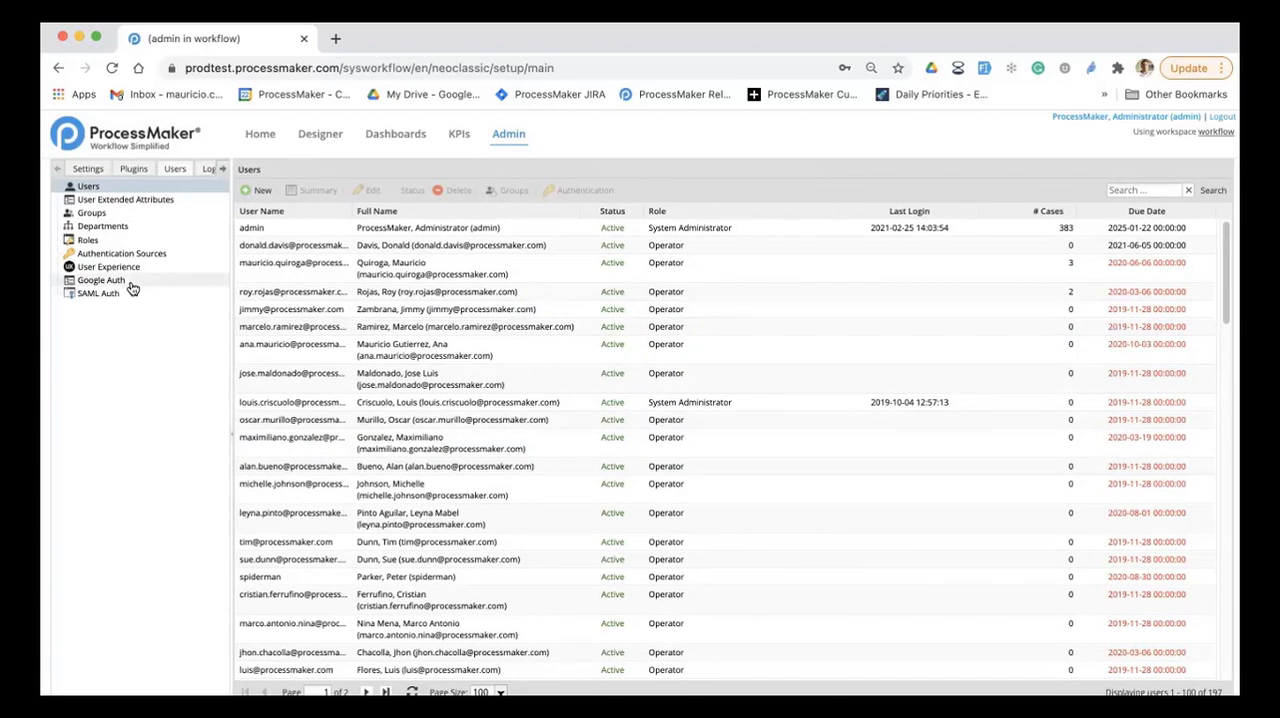
Step: Start a new connection under Authentication Sources and review its form, including the available source and directory type options
{"action": "left_click", "coordinate": [144, 254]}
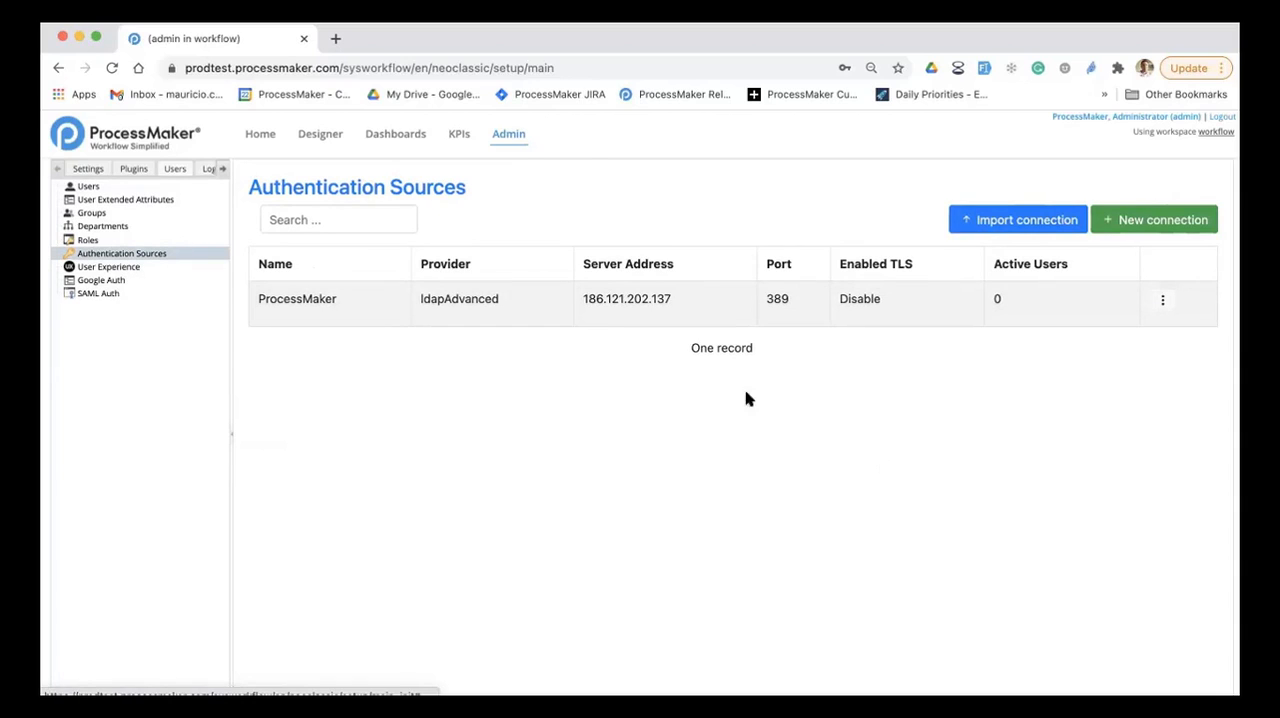
{"action": "mouse_move", "coordinate": [1161, 305]}
{"action": "left_click", "coordinate": [1133, 228]}
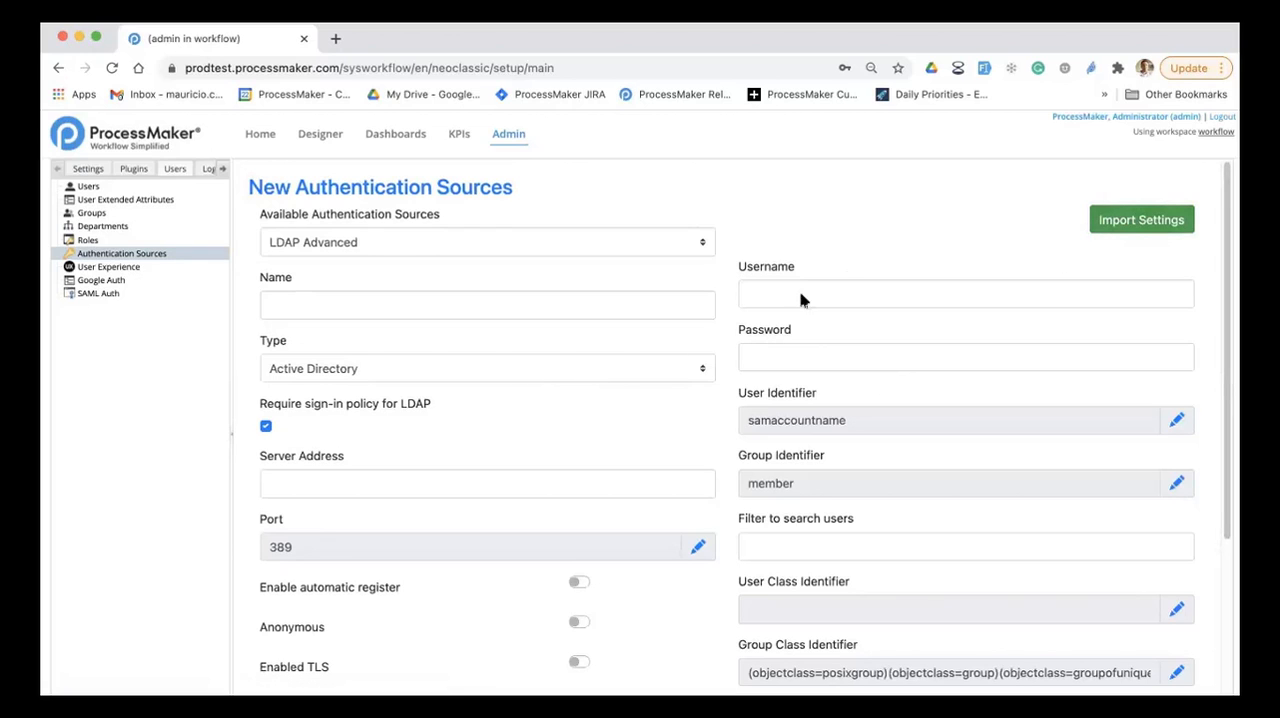
{"action": "scroll", "coordinate": [910, 535], "scroll_direction": "down", "scroll_amount": 3}
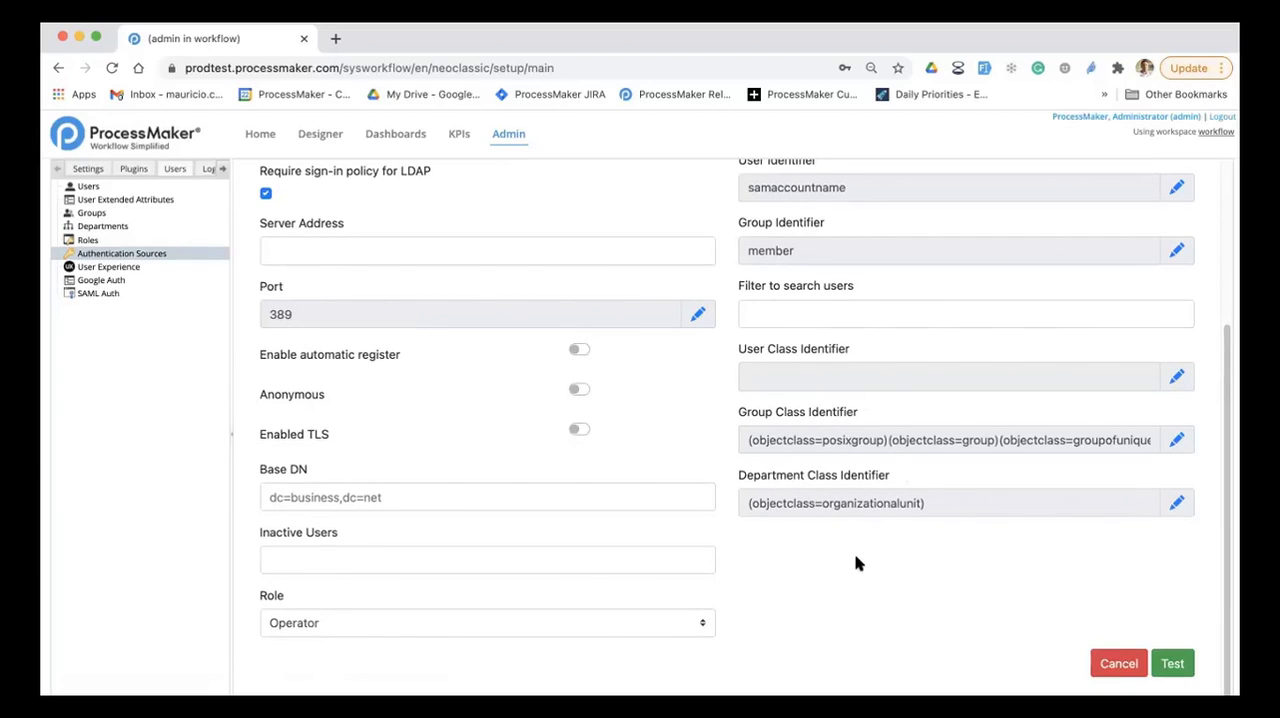
{"action": "scroll", "coordinate": [845, 557], "scroll_direction": "up", "scroll_amount": 1}
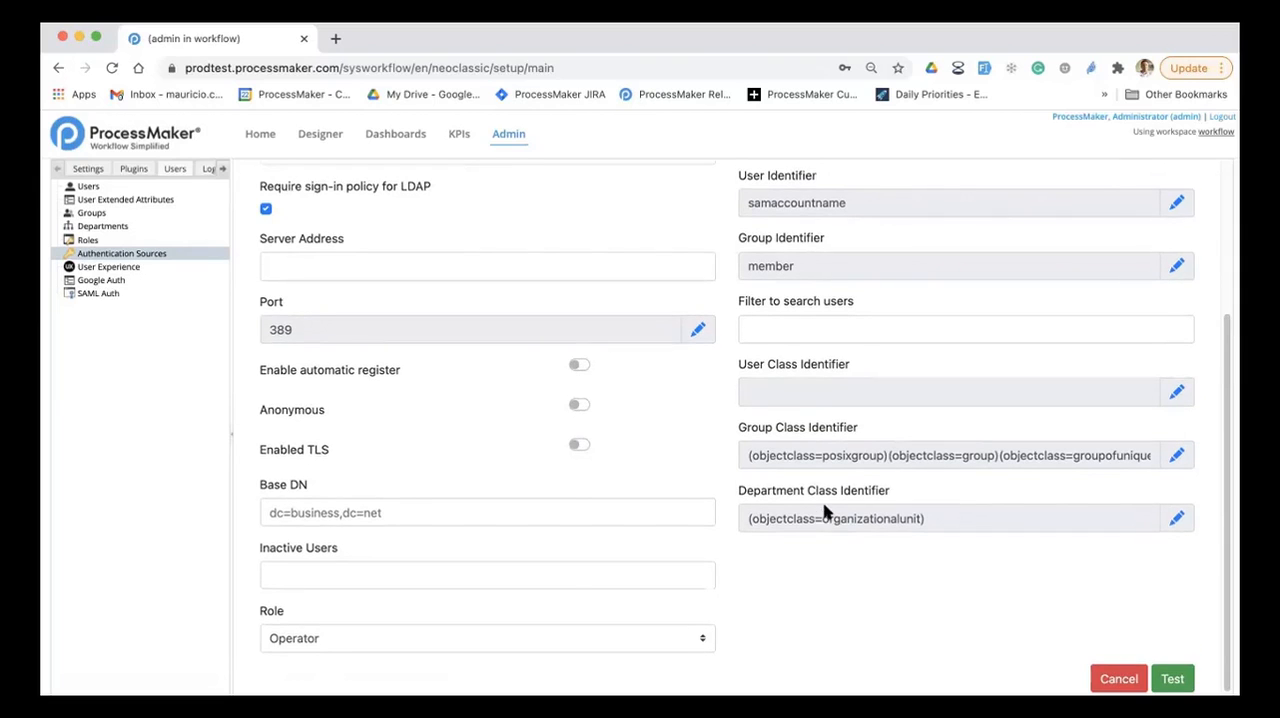
{"action": "scroll", "coordinate": [800, 500], "scroll_direction": "up", "scroll_amount": 4}
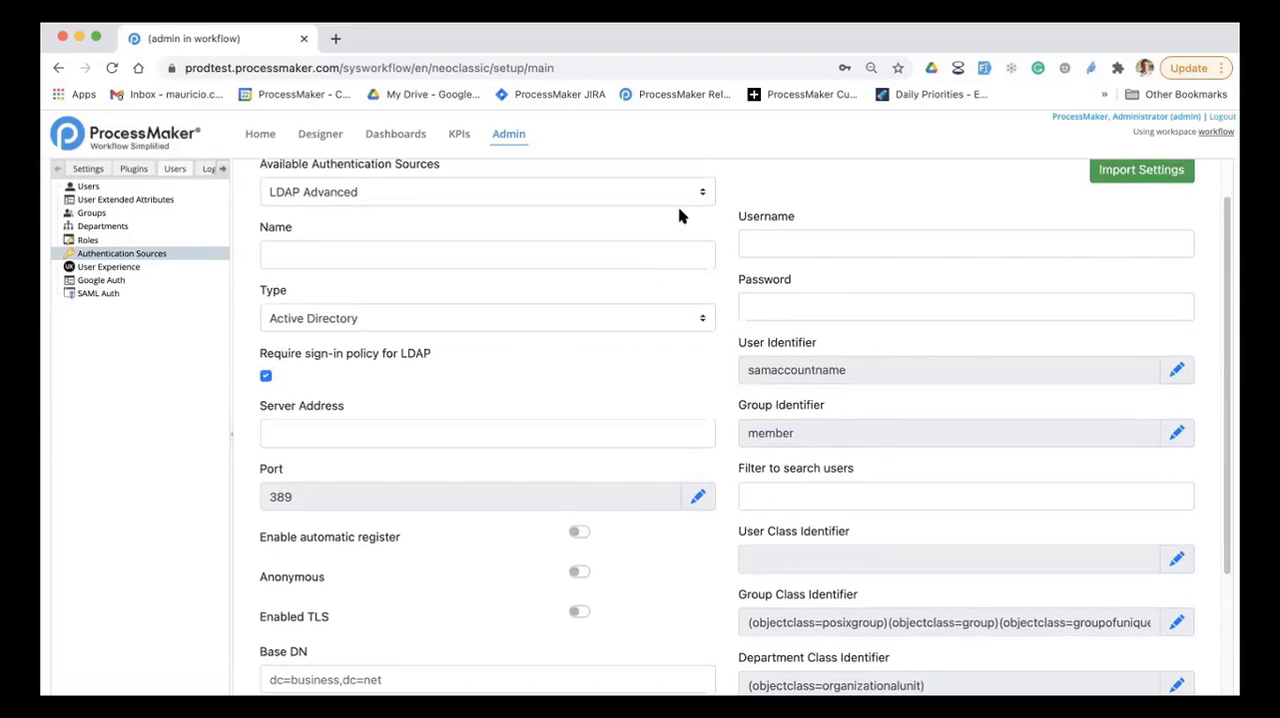
{"action": "left_click", "coordinate": [686, 196]}
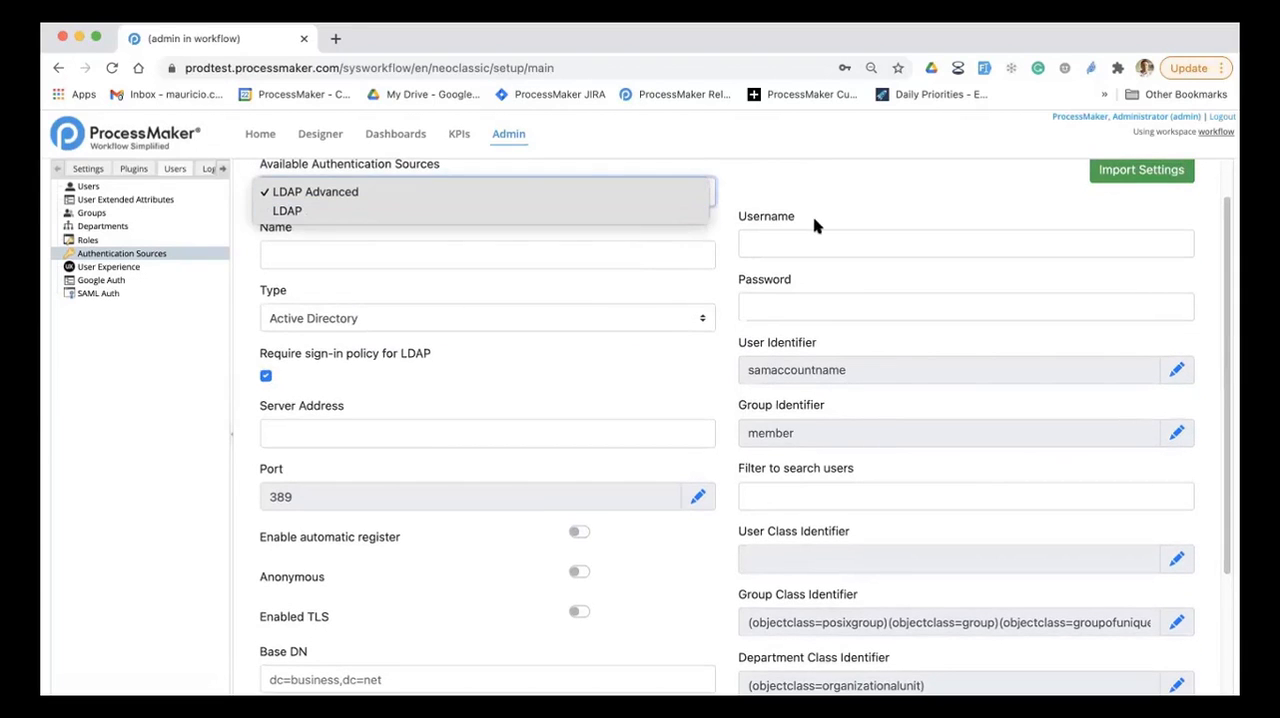
{"action": "left_click", "coordinate": [798, 288]}
{"action": "left_click", "coordinate": [634, 326]}
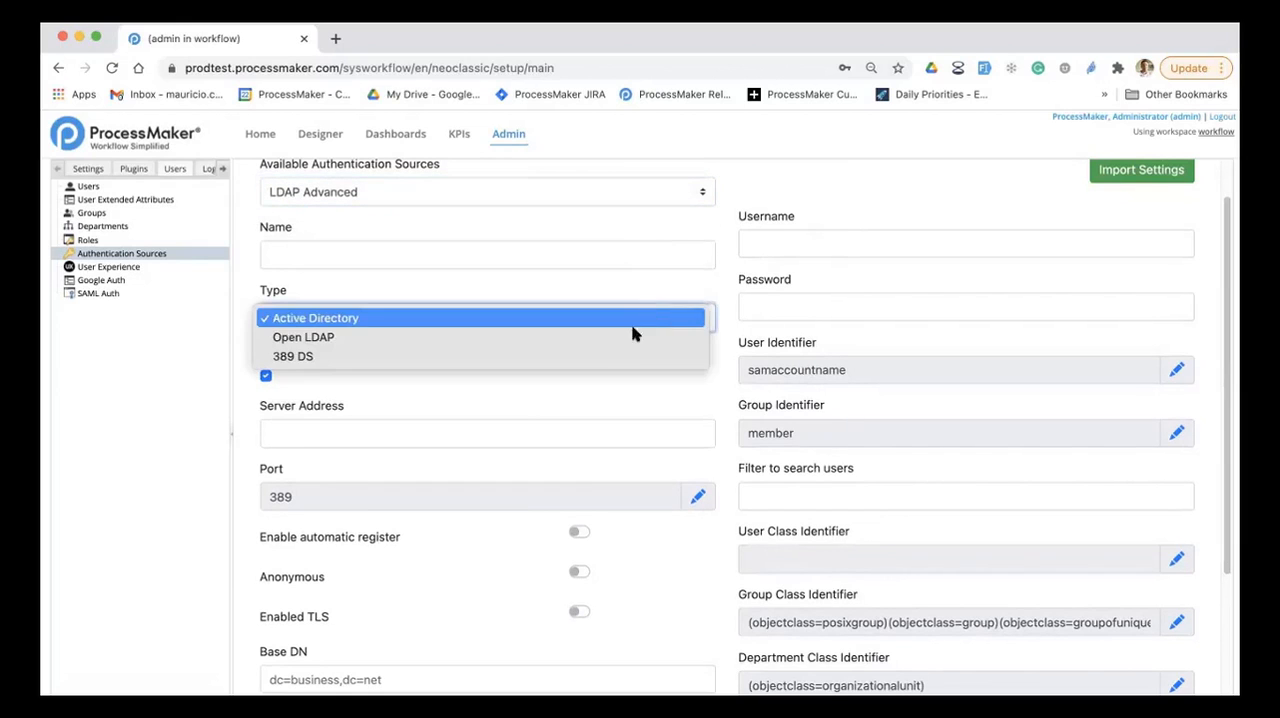
{"action": "left_click", "coordinate": [517, 413]}
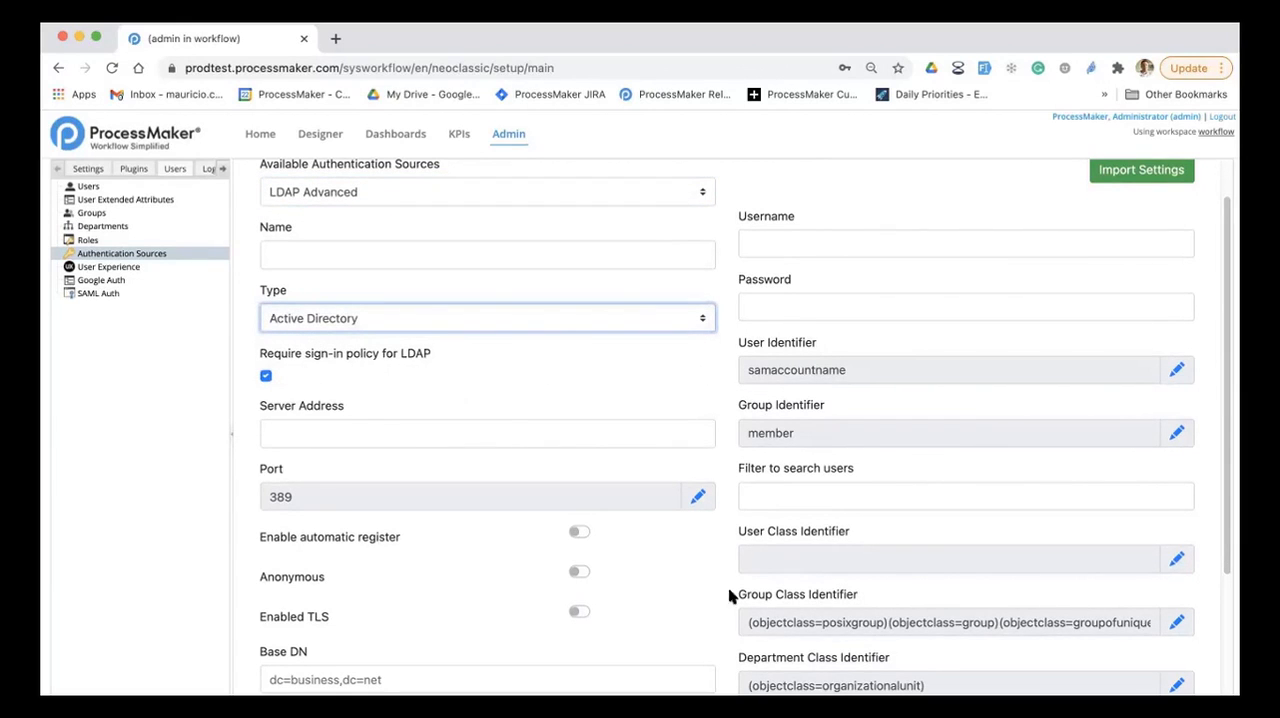
Step: Examine the remaining fields of the new authentication source form and cancel it without saving
{"action": "scroll", "coordinate": [520, 488], "scroll_direction": "down", "scroll_amount": 3}
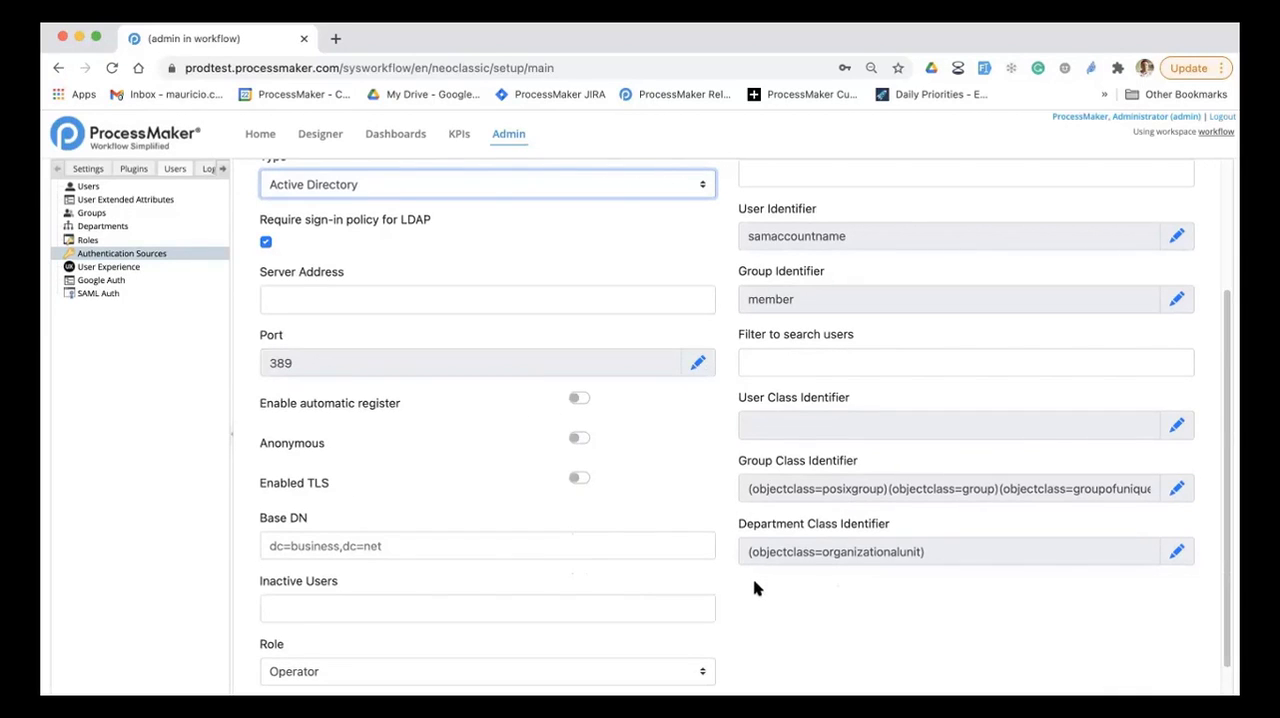
{"action": "scroll", "coordinate": [729, 461], "scroll_direction": "up", "scroll_amount": 3}
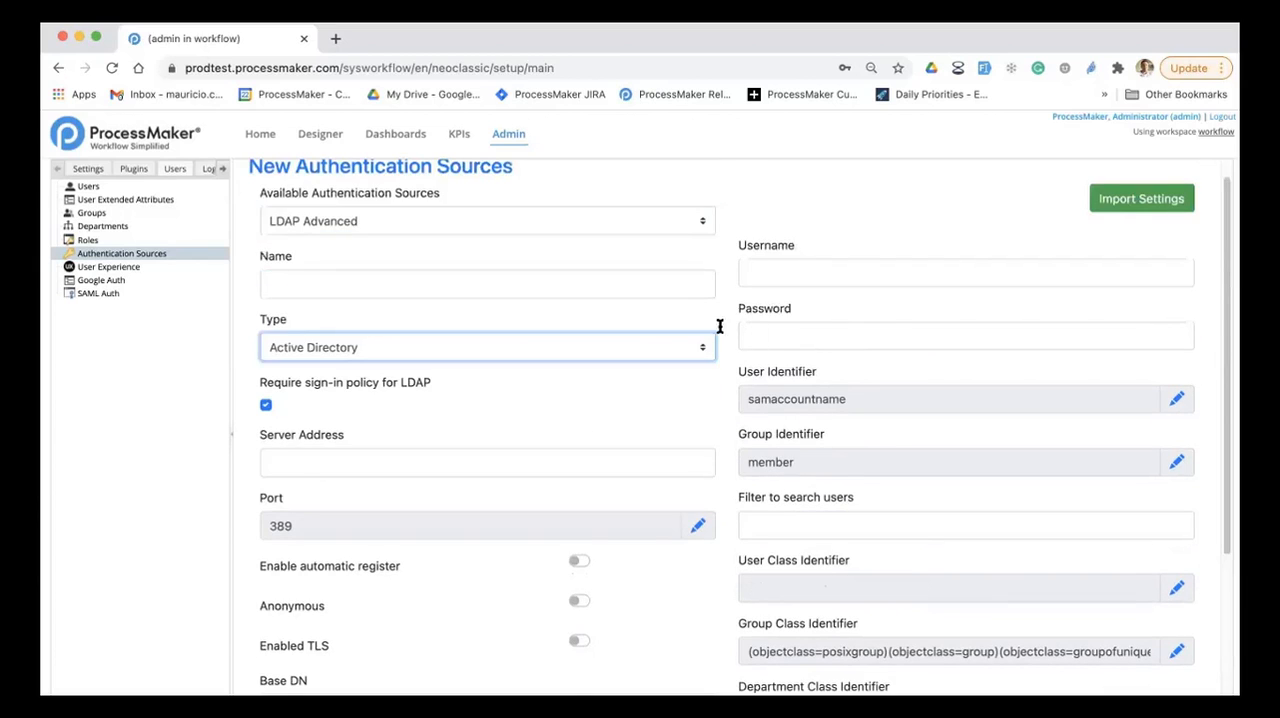
{"action": "scroll", "coordinate": [838, 506], "scroll_direction": "down", "scroll_amount": 4}
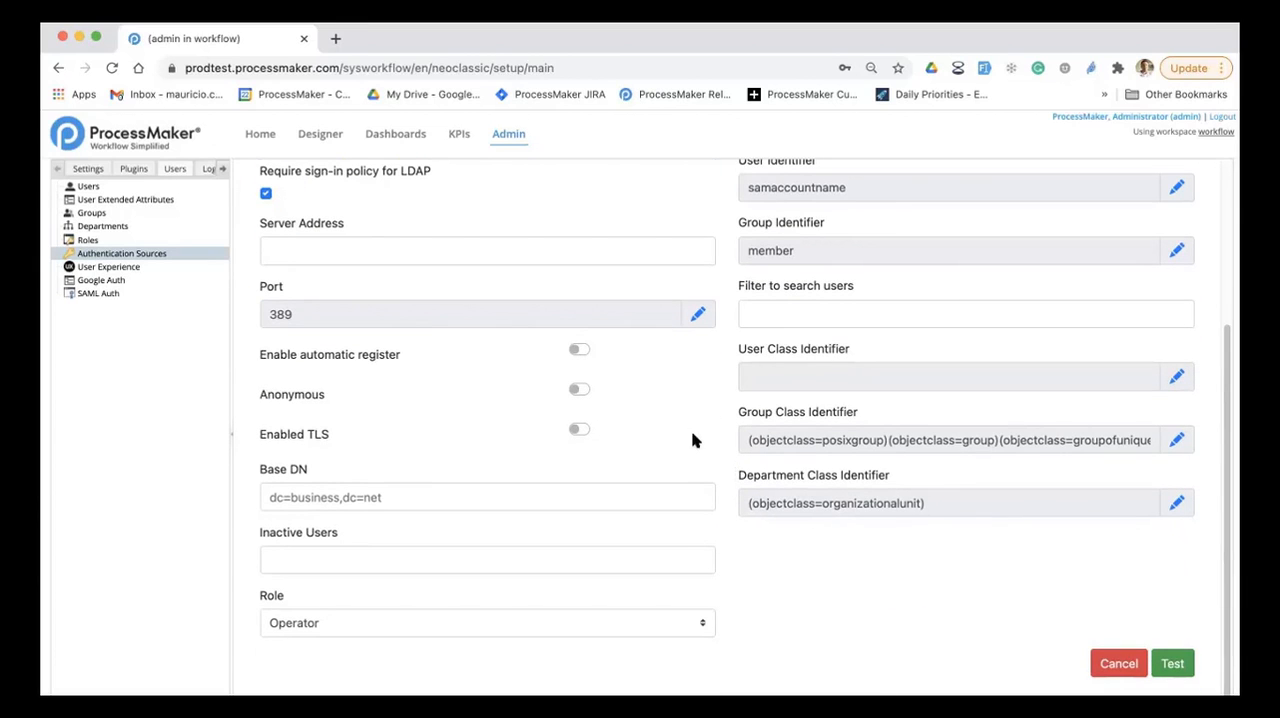
{"action": "scroll", "coordinate": [791, 489], "scroll_direction": "up", "scroll_amount": 4}
{"action": "scroll", "coordinate": [940, 570], "scroll_direction": "down", "scroll_amount": 4}
{"action": "left_click", "coordinate": [1110, 662]}
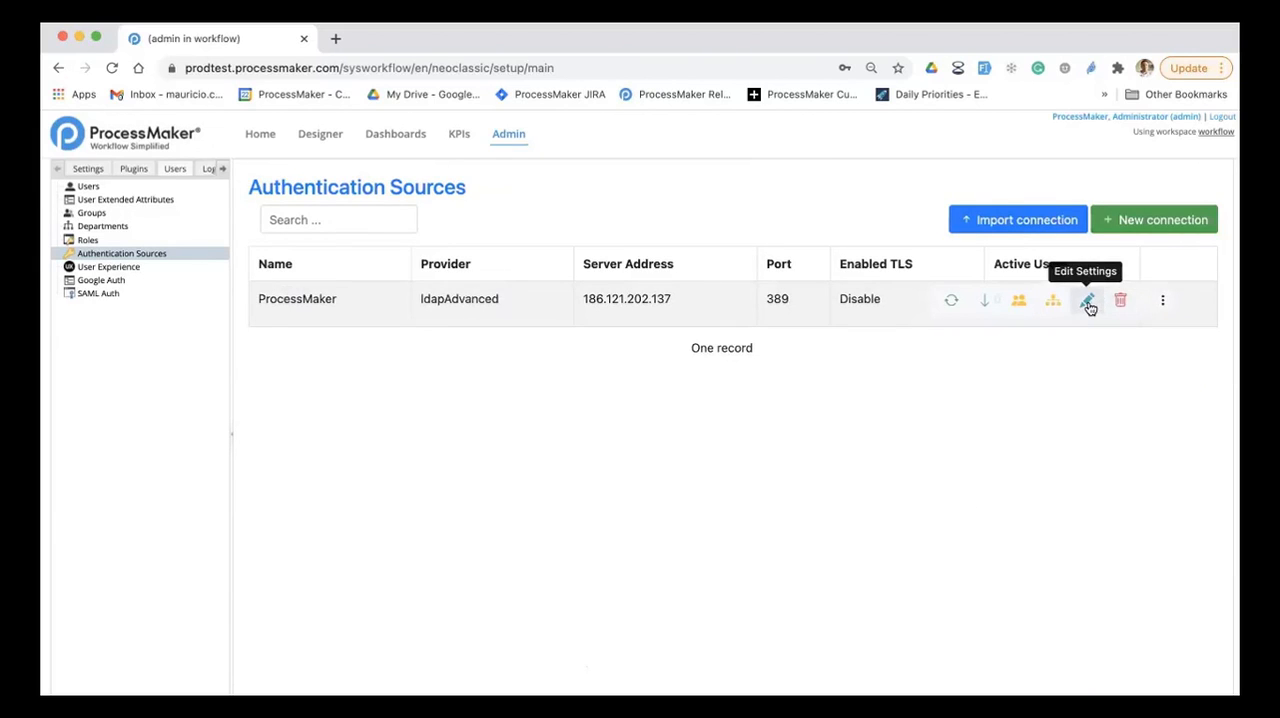
Step: Open the existing ProcessMaker authentication source for editing, review its connection settings, and go to its attribute matching for sync
{"action": "left_click", "coordinate": [1086, 303]}
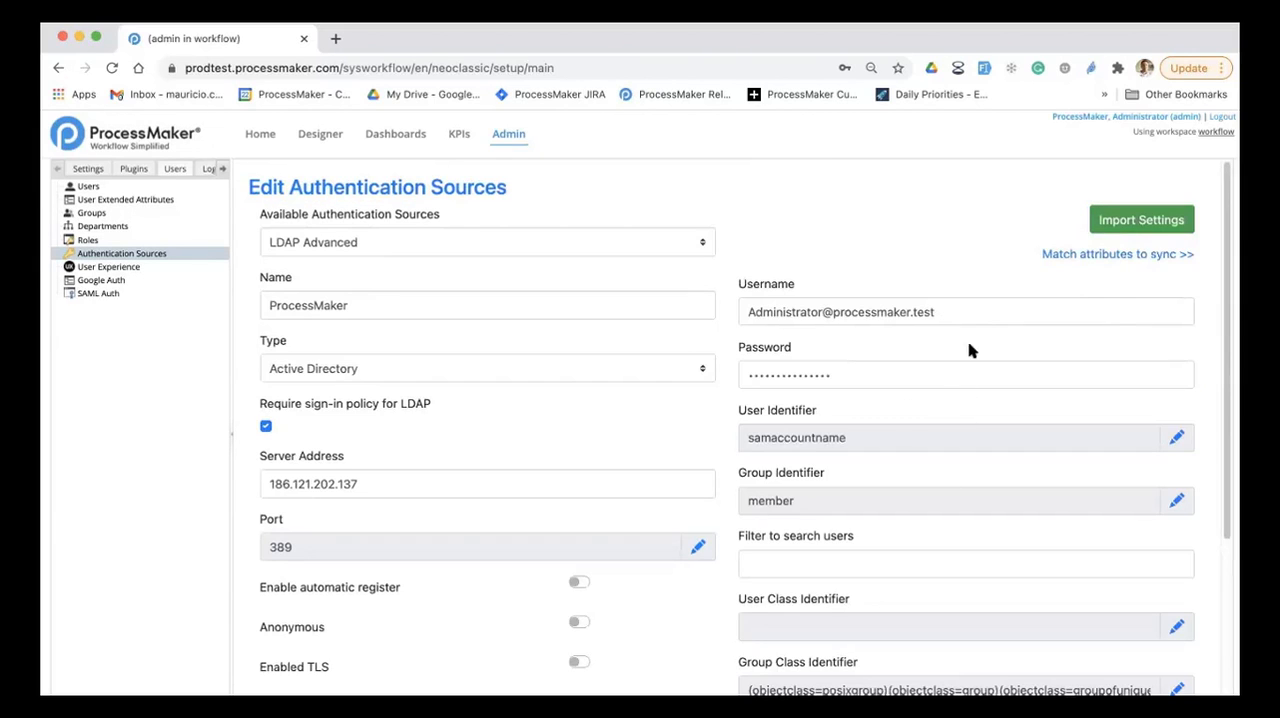
{"action": "scroll", "coordinate": [948, 487], "scroll_direction": "down", "scroll_amount": 5}
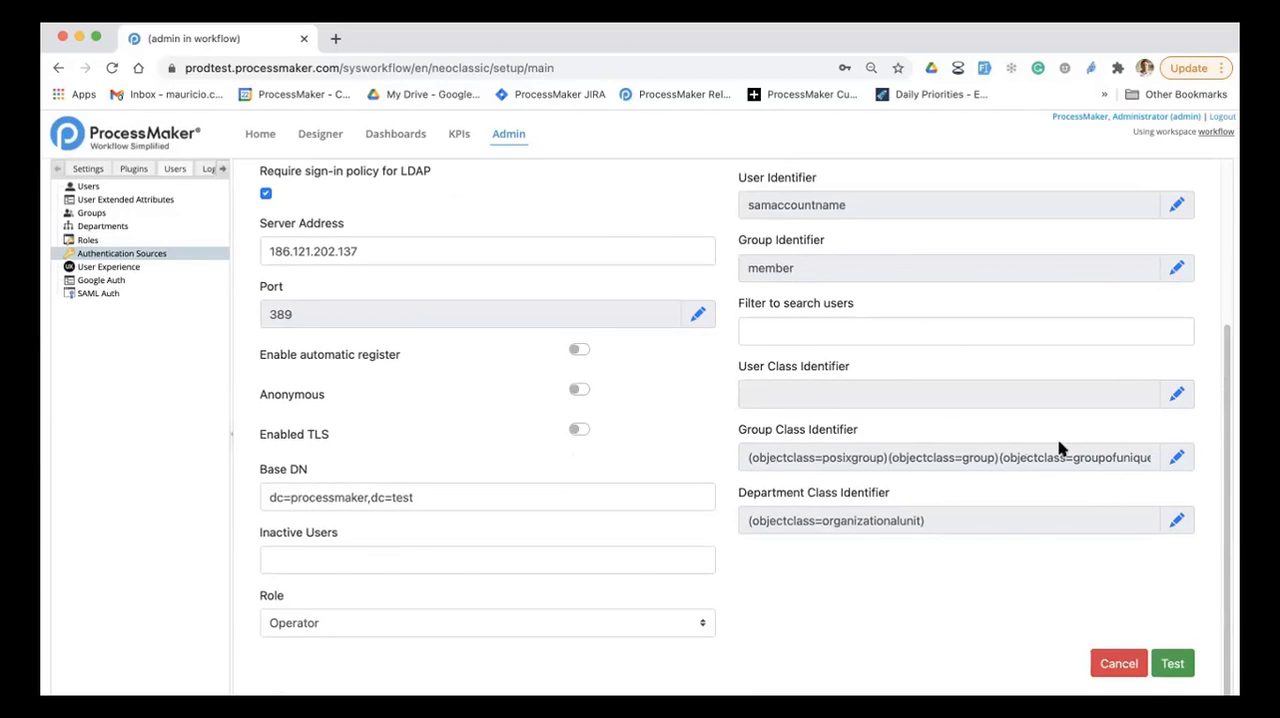
{"action": "scroll", "coordinate": [1058, 440], "scroll_direction": "up", "scroll_amount": 5}
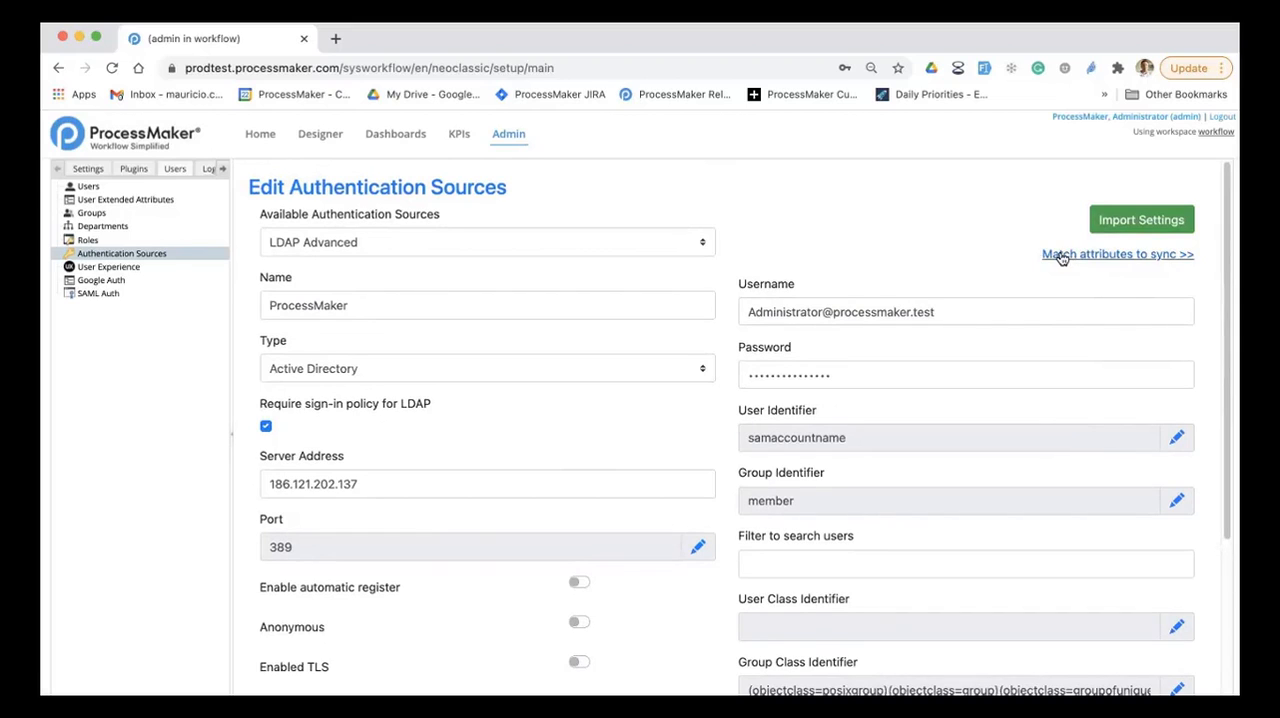
{"action": "left_click", "coordinate": [1120, 258]}
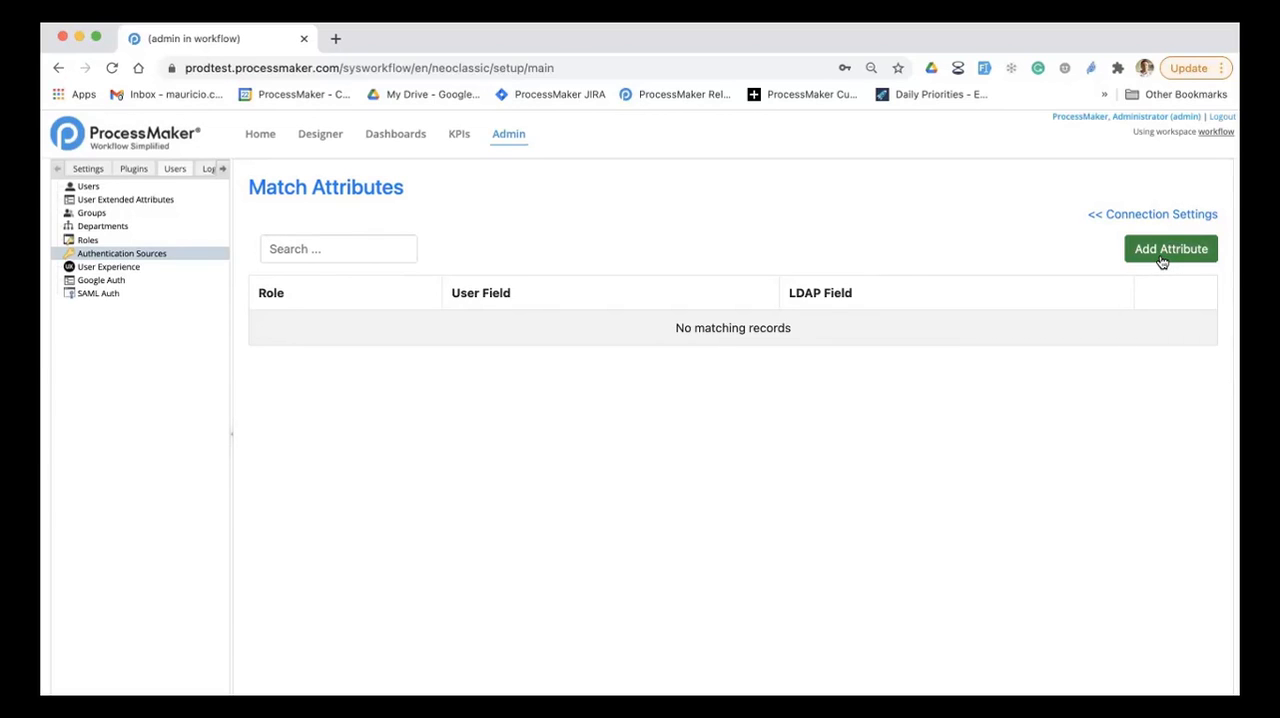
Step: Add and save a matched attribute that maps the SSN user field to the LDAP attribute SSN_AD for all roles
{"action": "left_click", "coordinate": [1165, 256]}
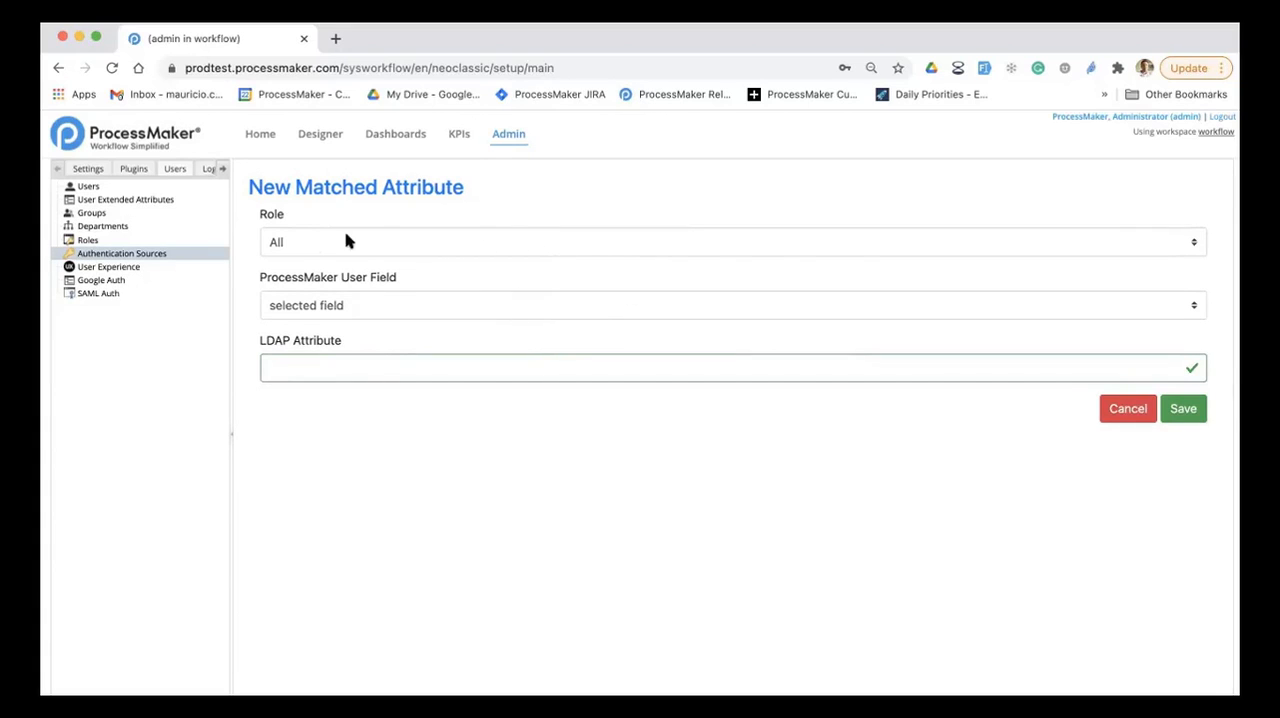
{"action": "left_click", "coordinate": [399, 318]}
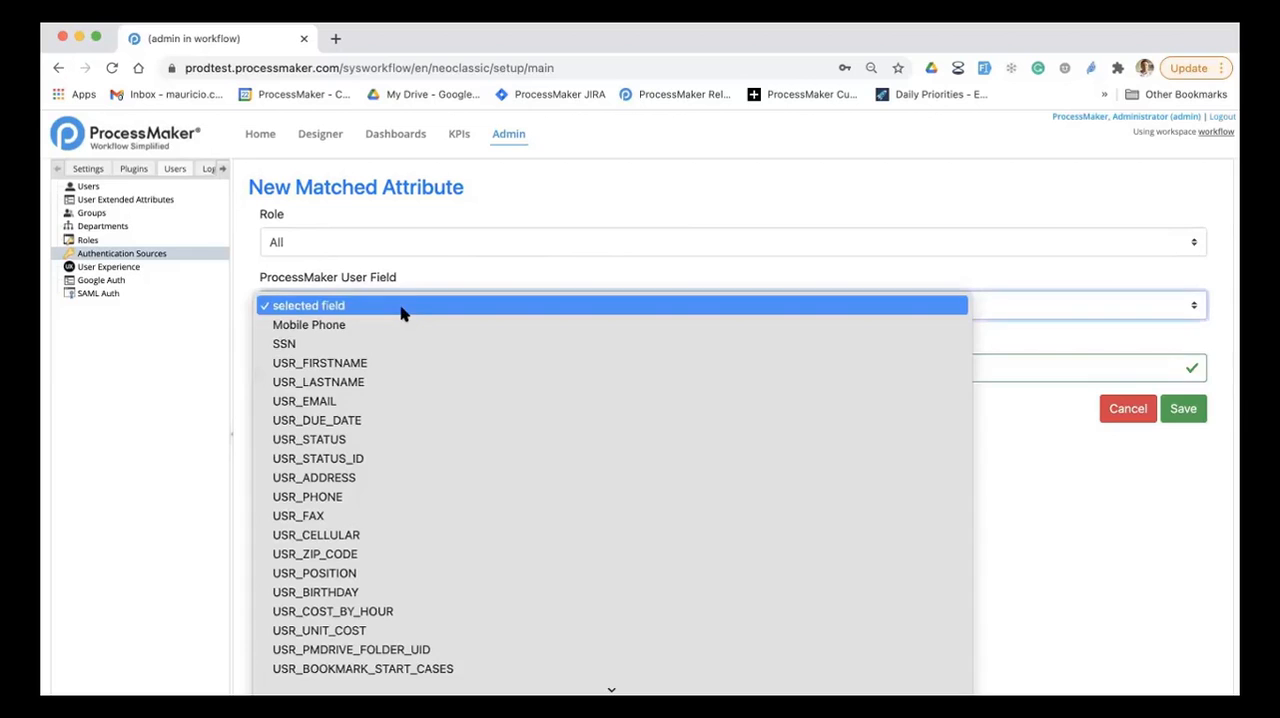
{"action": "left_click", "coordinate": [370, 342]}
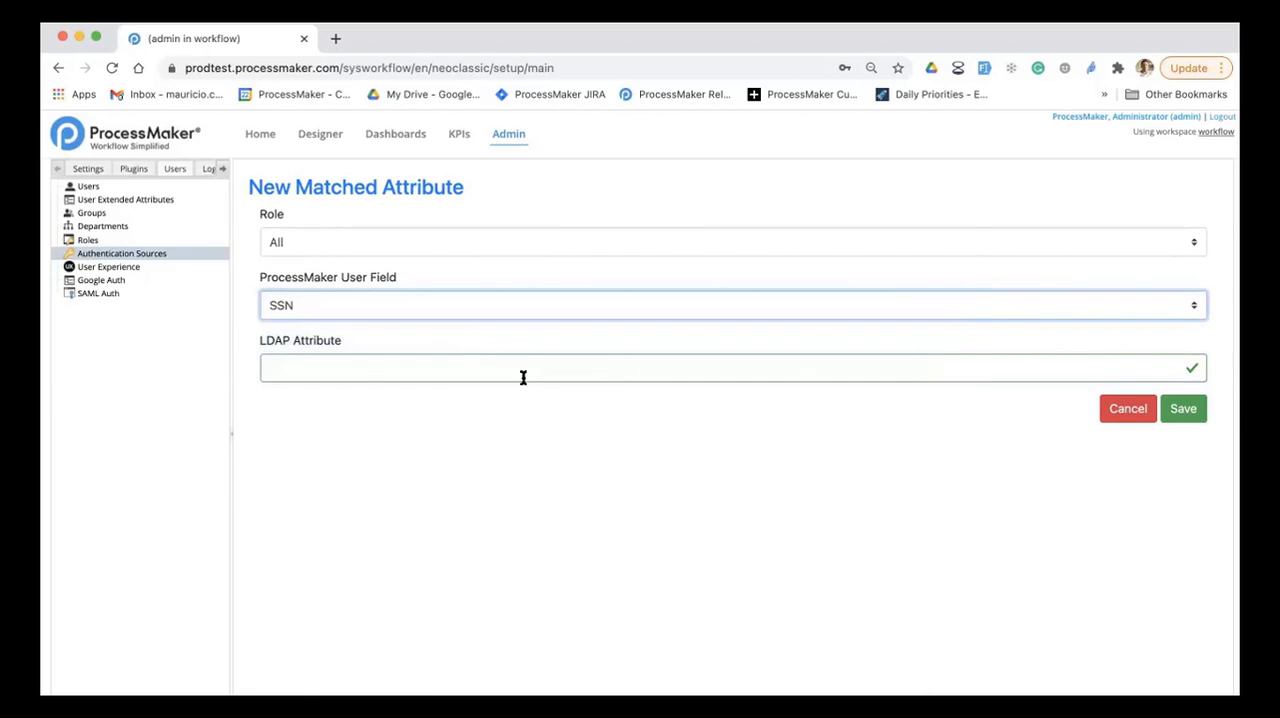
{"action": "left_click", "coordinate": [380, 368]}
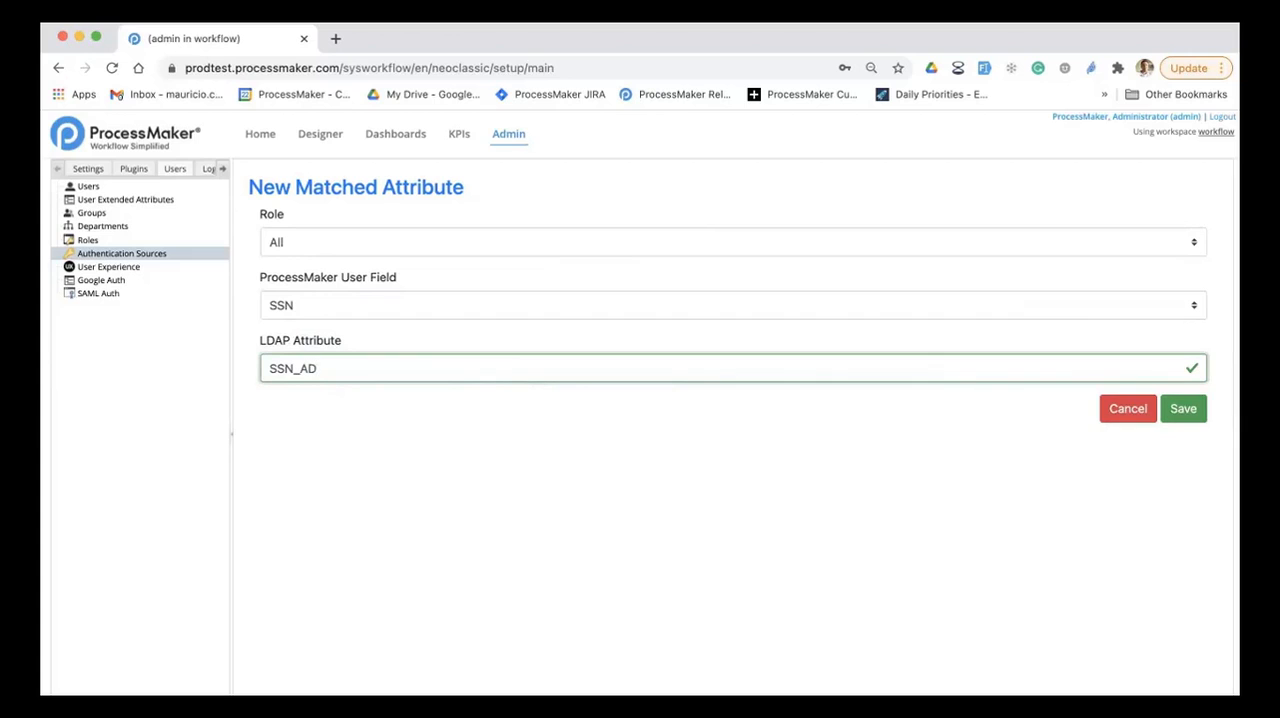
{"action": "left_click", "coordinate": [1183, 408]}
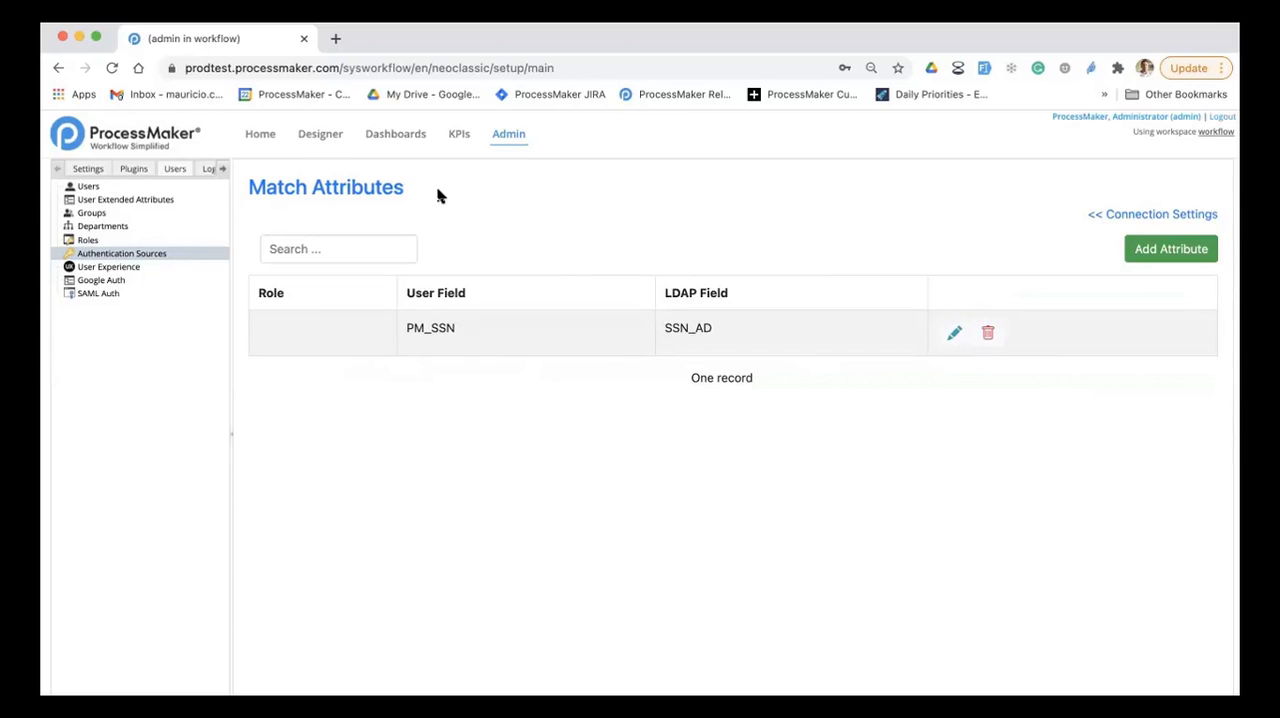
Step: Open the Leave of Absence Request 3.2.0 process in the Designer, and switch Auto Save off and back on
{"action": "left_click", "coordinate": [324, 140]}
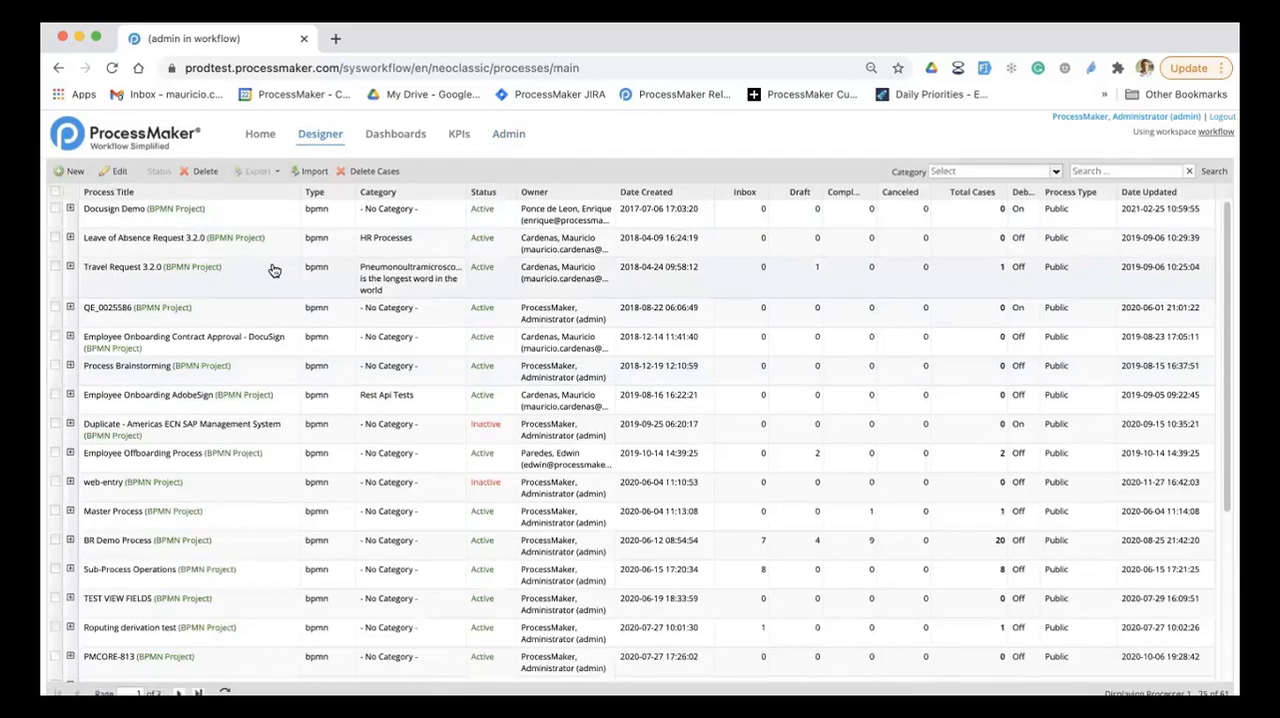
{"action": "double_click", "coordinate": [279, 256]}
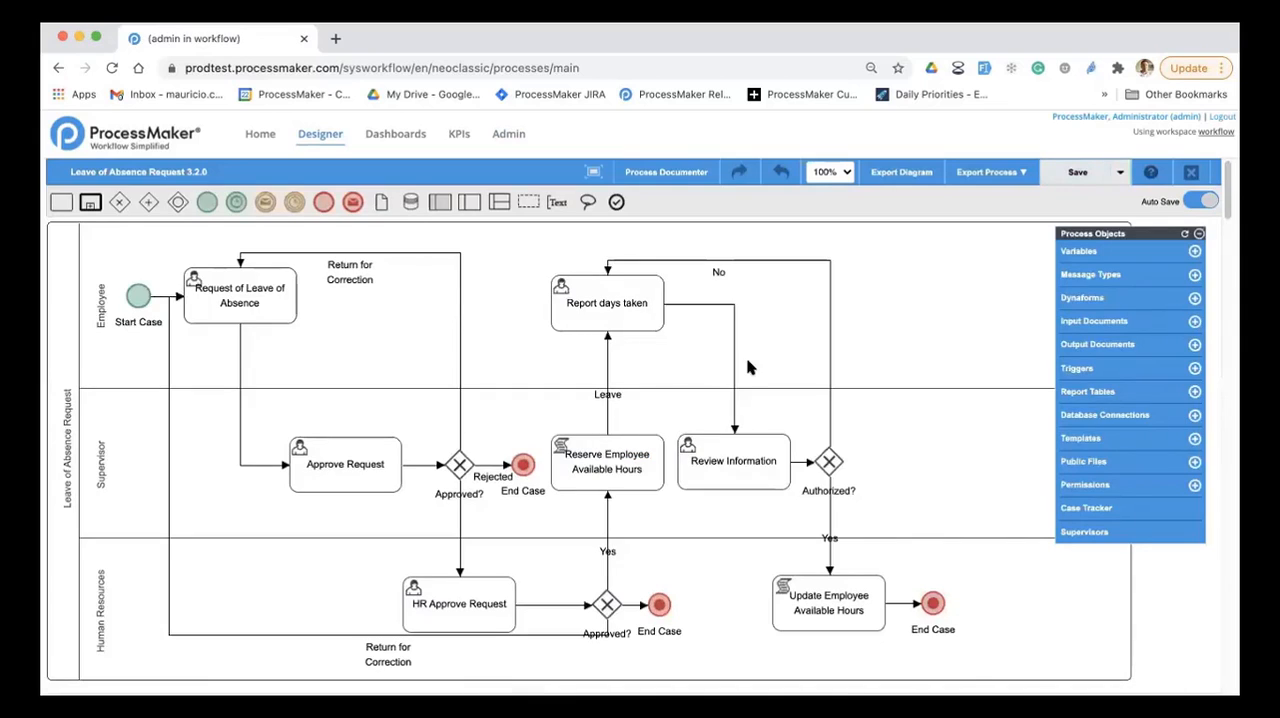
{"action": "left_click", "coordinate": [1195, 201]}
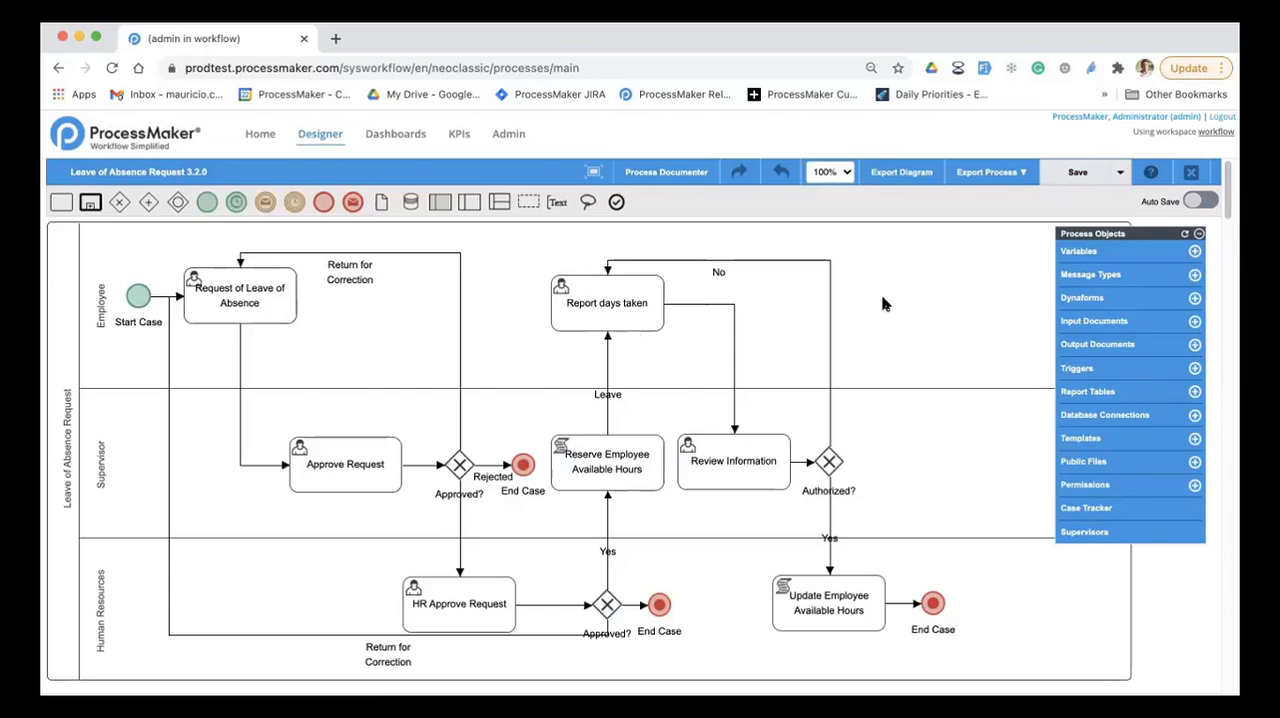
{"action": "left_click", "coordinate": [1196, 201]}
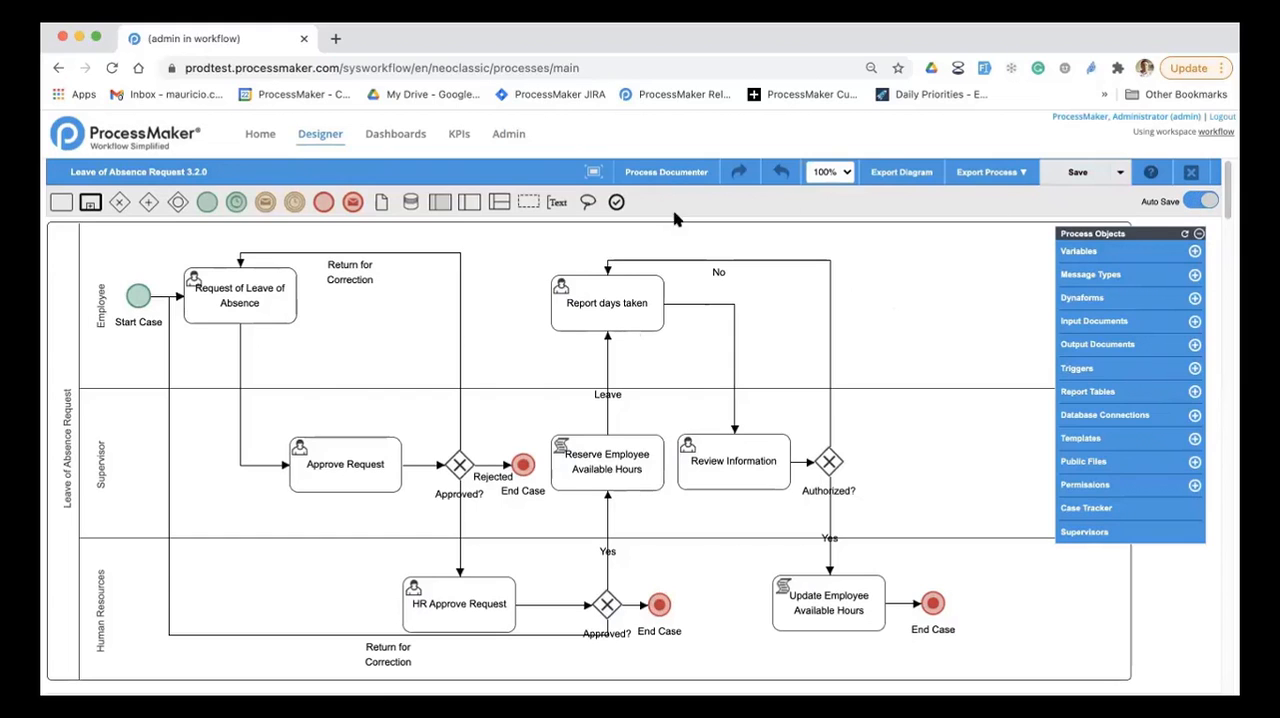